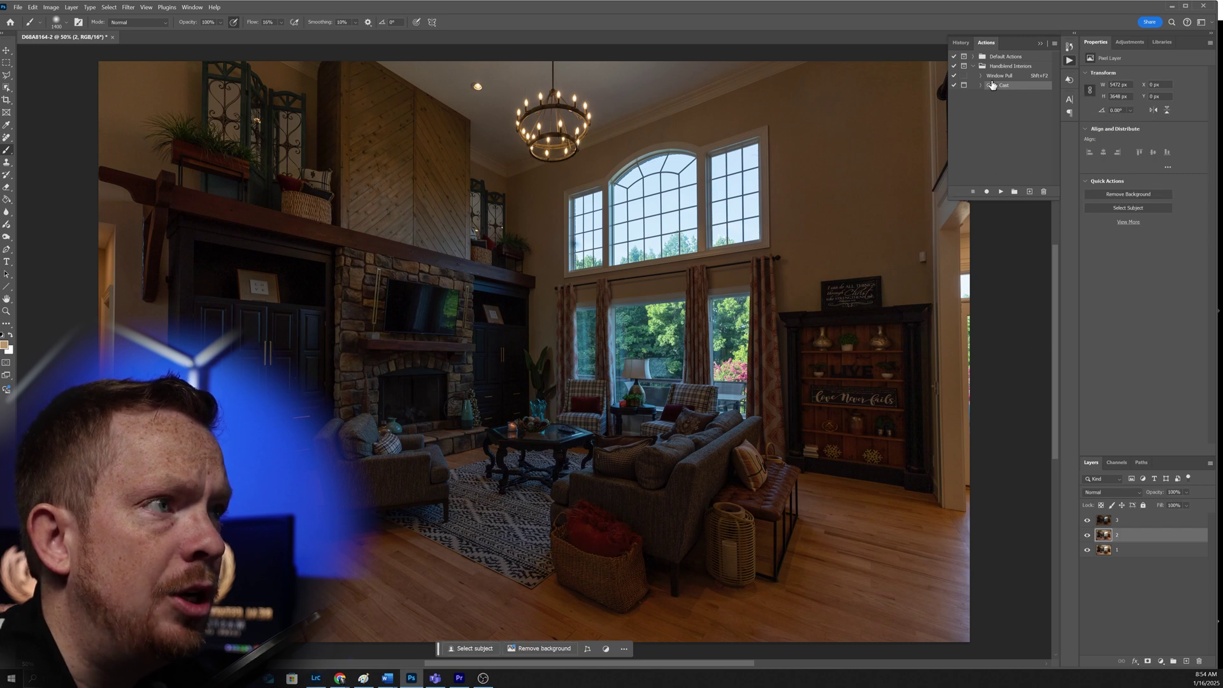
- Run the Window Pull action, expand Group 1, and paint white over the arched window on its mask
{"action": "left_click", "coordinate": [999, 75]}
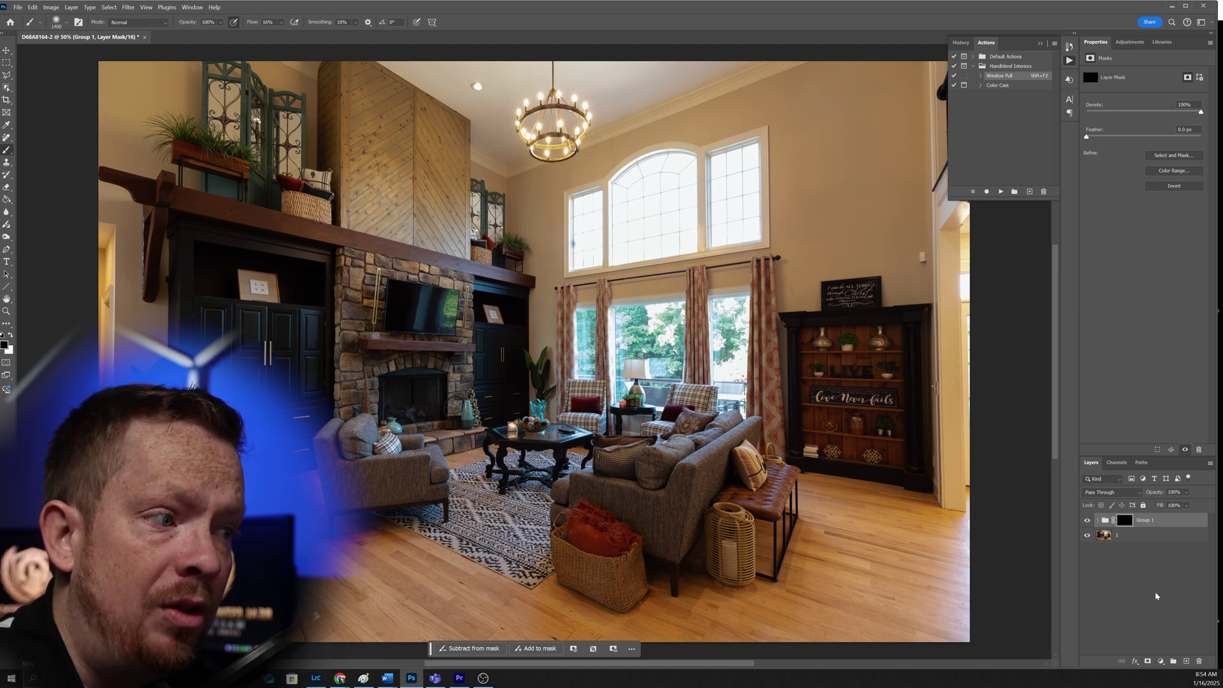
{"action": "left_click", "coordinate": [1096, 520]}
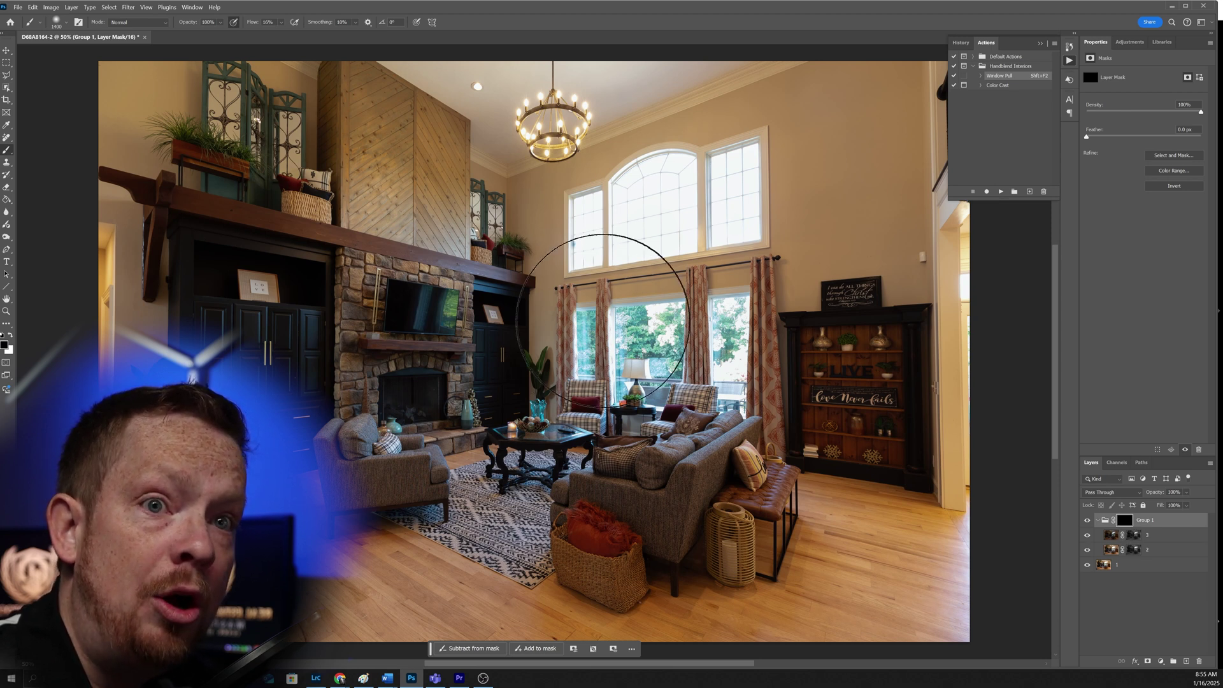
{"action": "key", "text": "x"}
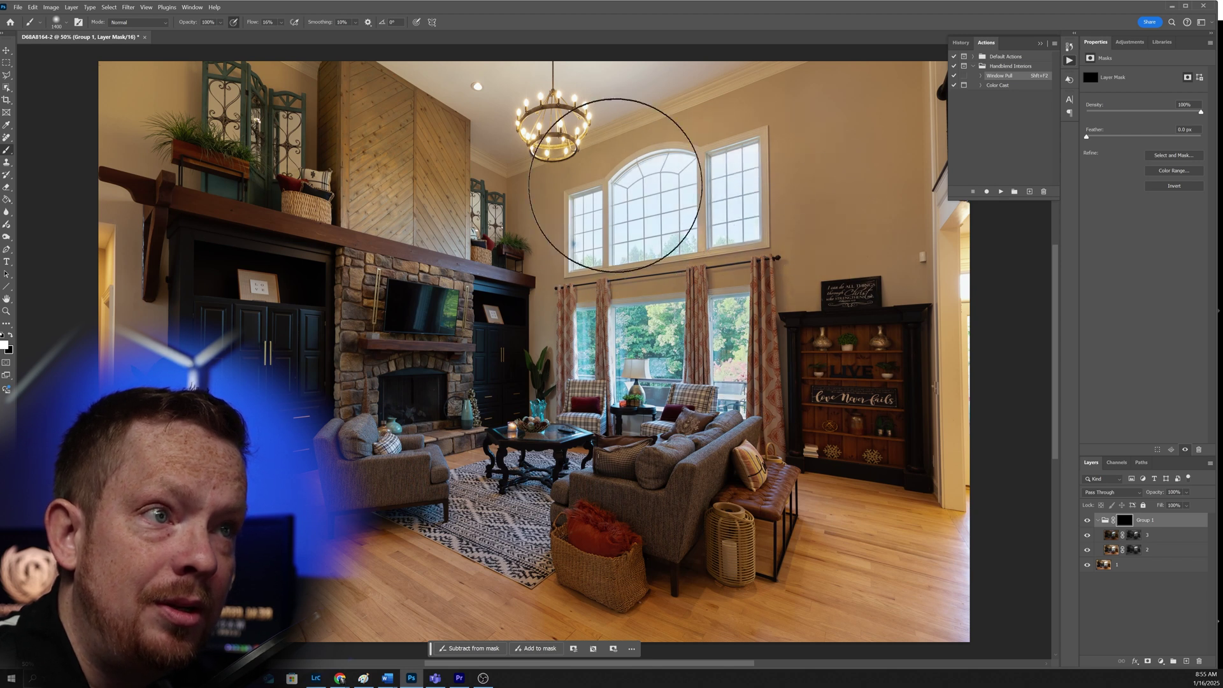
{"action": "left_click_drag", "start_coordinate": [741, 240], "coordinate": [758, 248]}
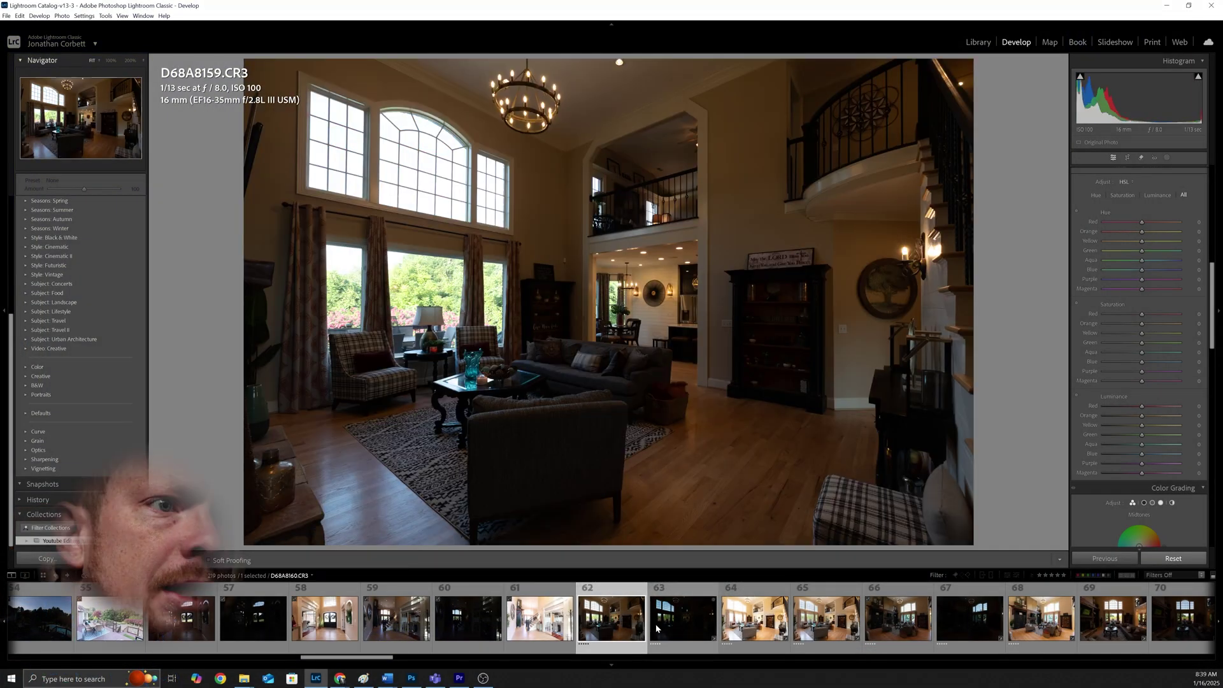
{"action": "left_click", "coordinate": [680, 619]}
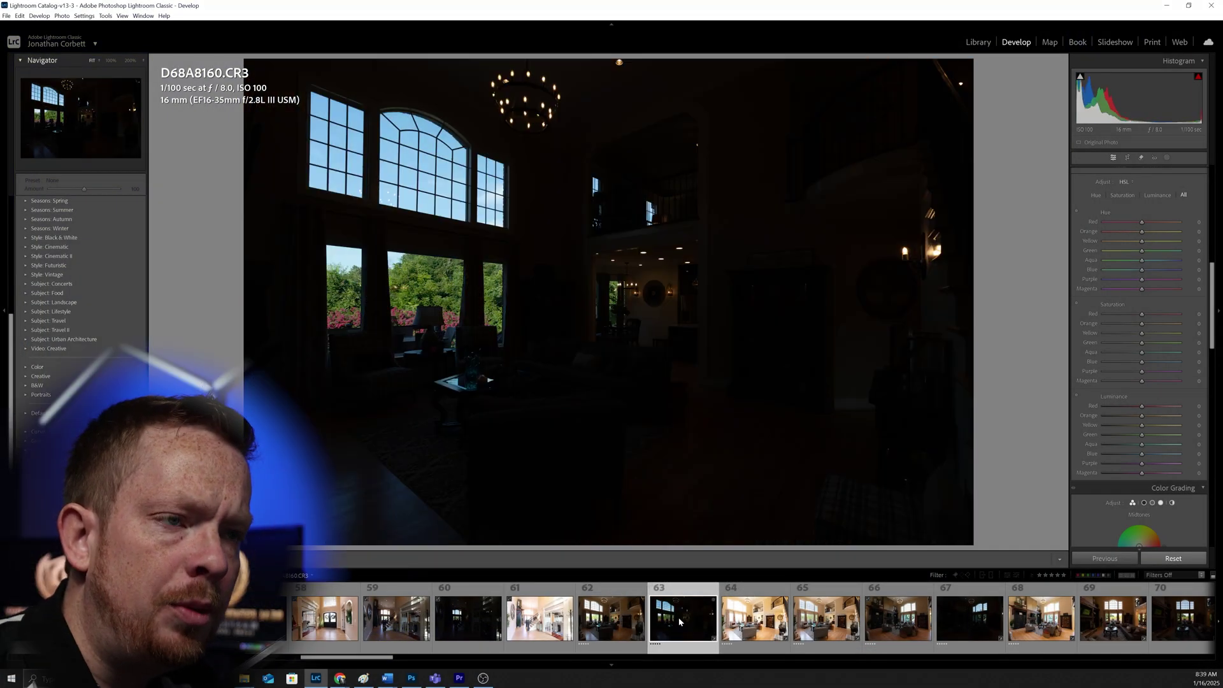
{"action": "left_click", "coordinate": [642, 611]}
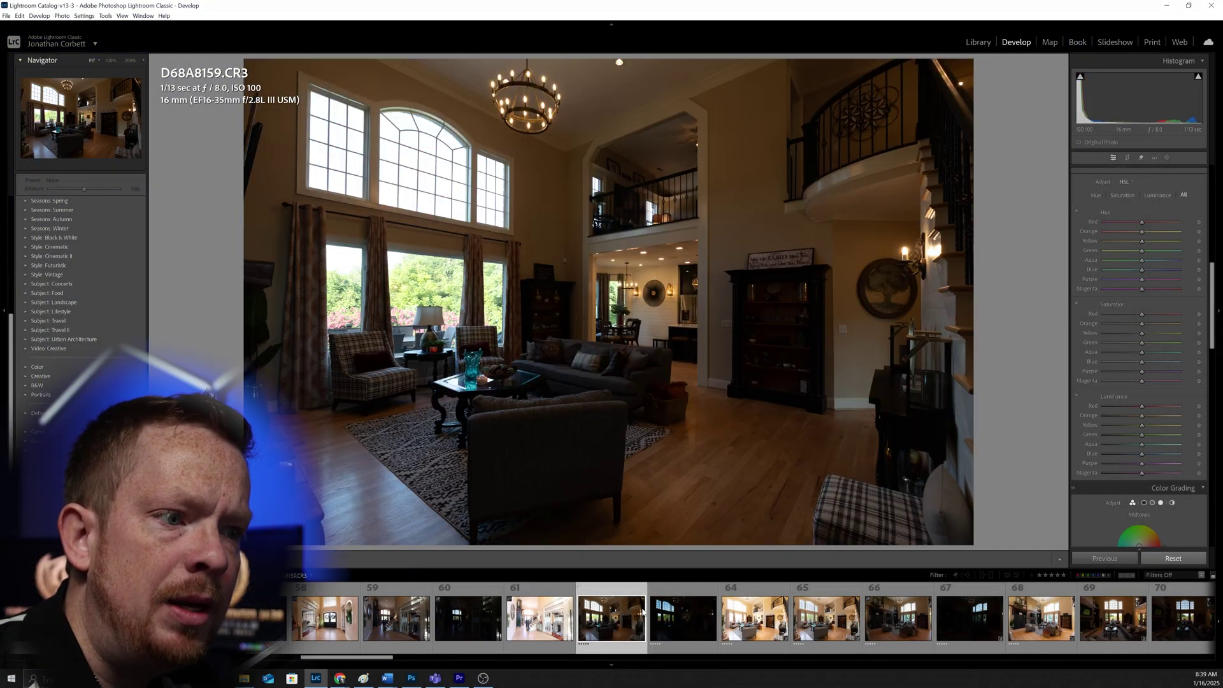
{"action": "left_click", "coordinate": [680, 618]}
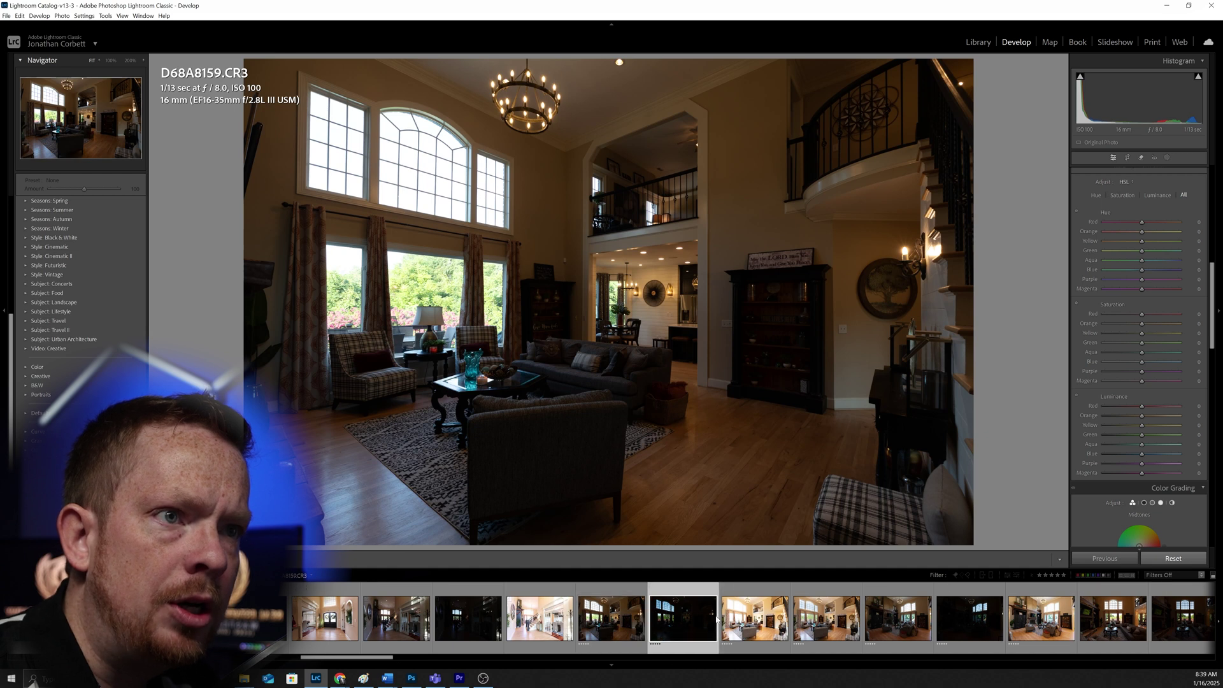
{"action": "left_click", "coordinate": [743, 626]}
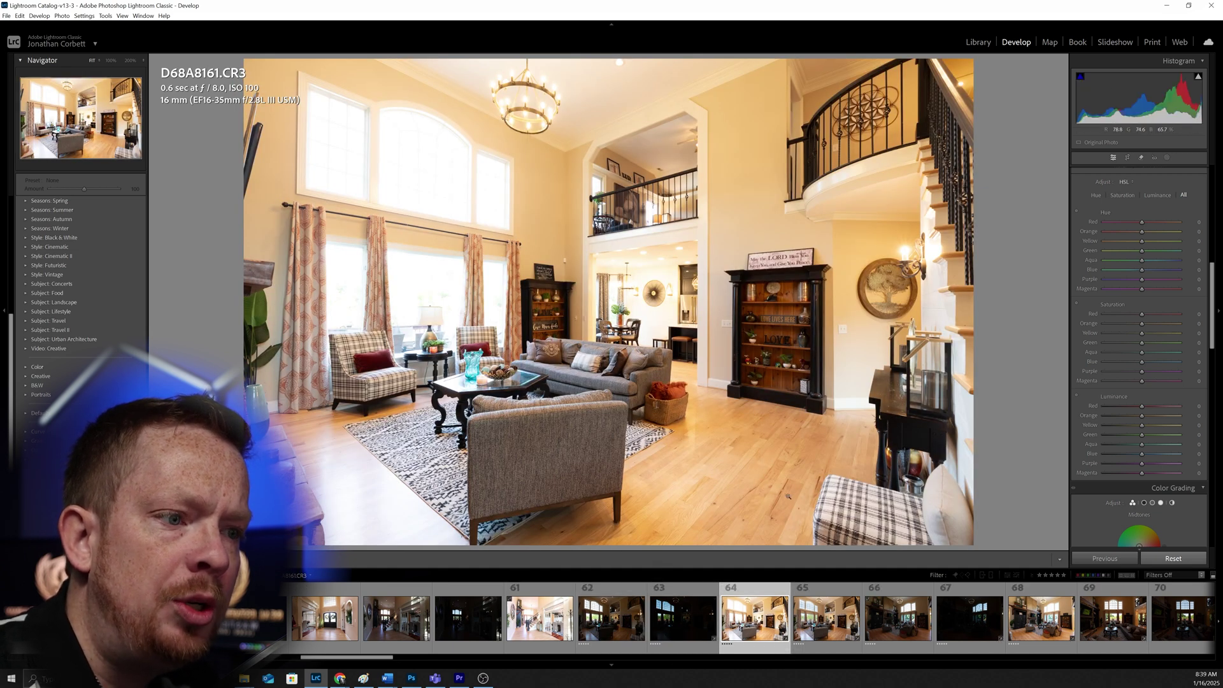
{"action": "left_click", "coordinate": [603, 629]}
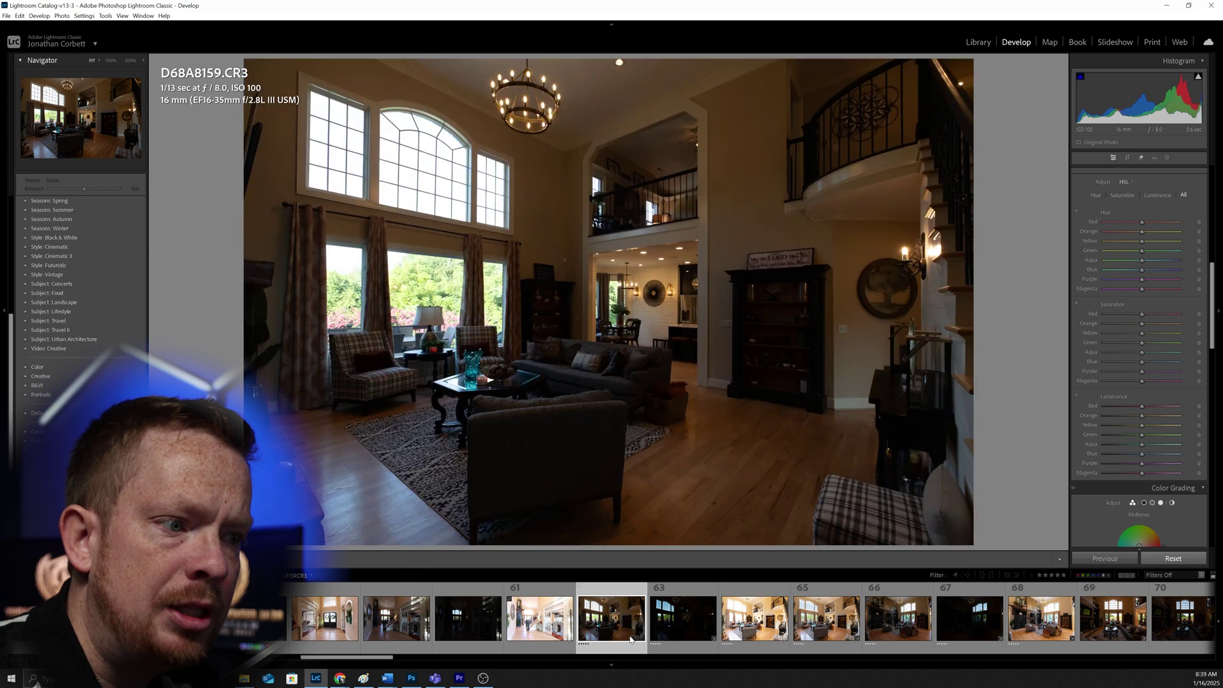
{"action": "left_click", "coordinate": [831, 629]}
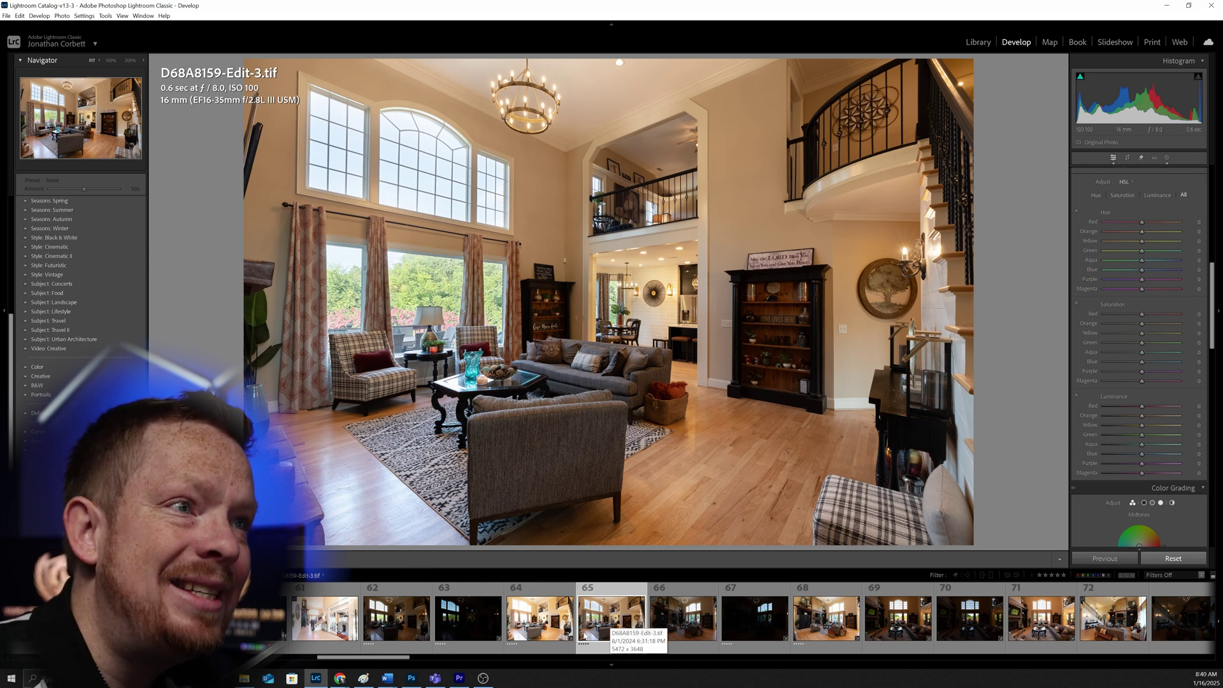
{"action": "left_click", "coordinate": [417, 624]}
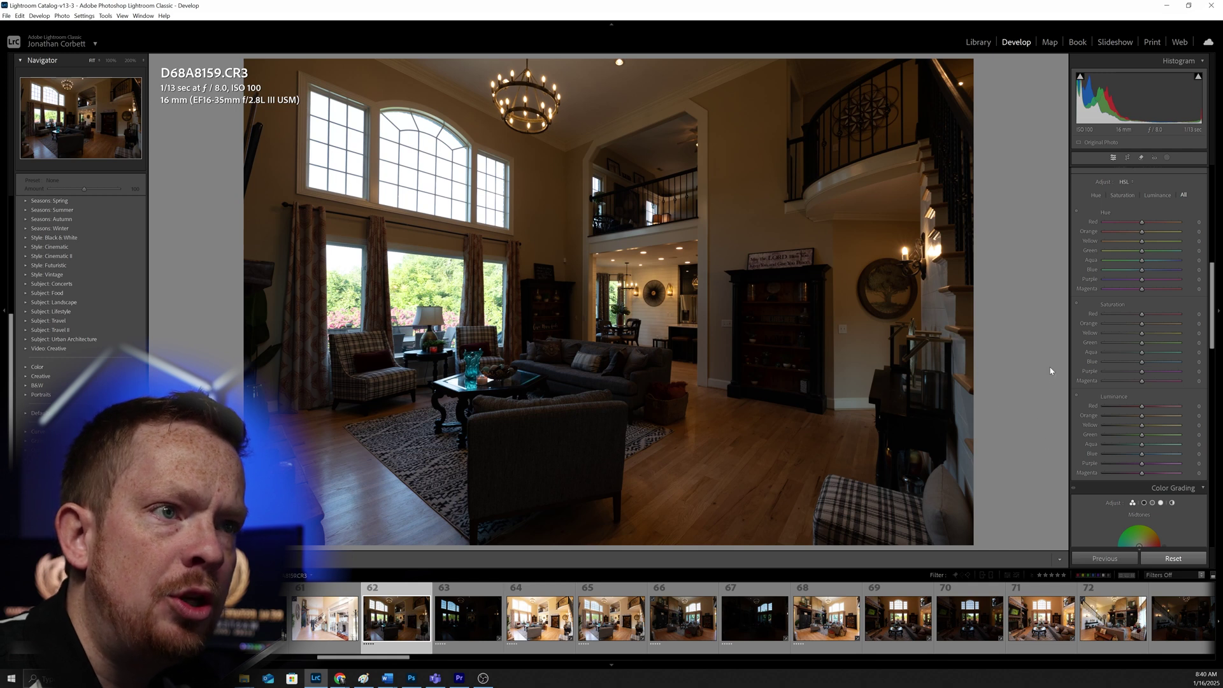
{"action": "scroll", "coordinate": [1209, 306], "scroll_direction": "up", "scroll_amount": 10}
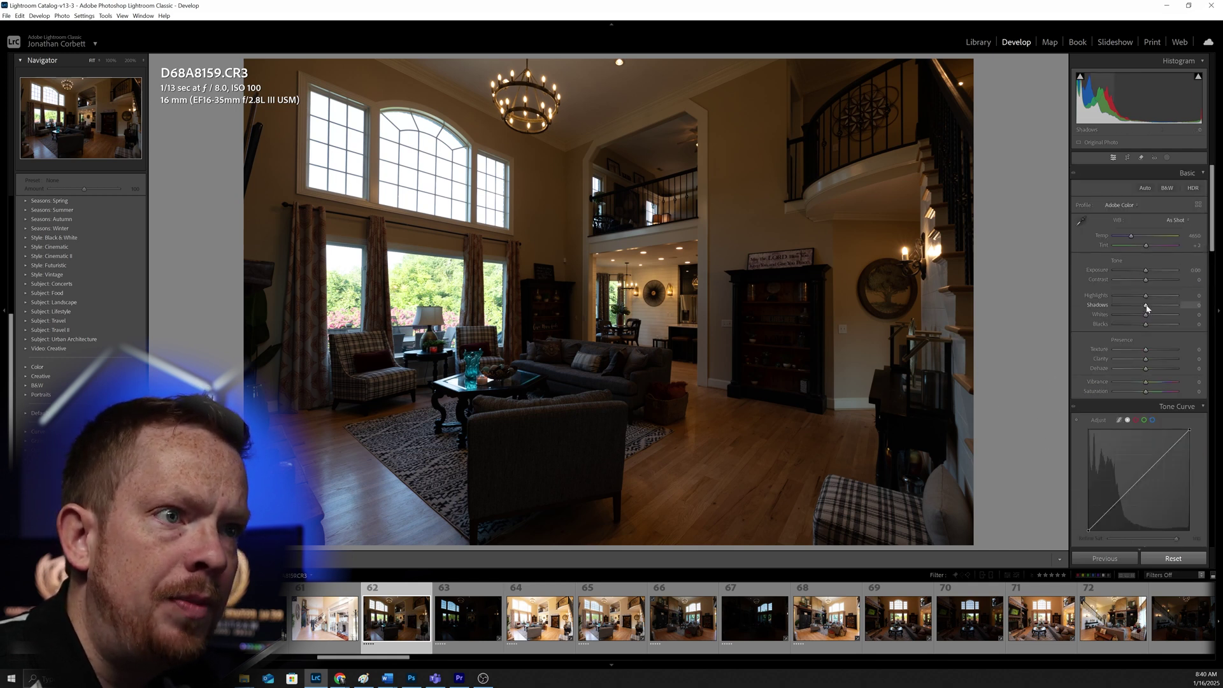
- Lift D68A8159's shadows and lower highlights; brighten D68A8160 to Exposure +1.58, Highlights -58, Shadows +93, raised curve
{"action": "left_click_drag", "start_coordinate": [1146, 307], "coordinate": [1161, 305]}
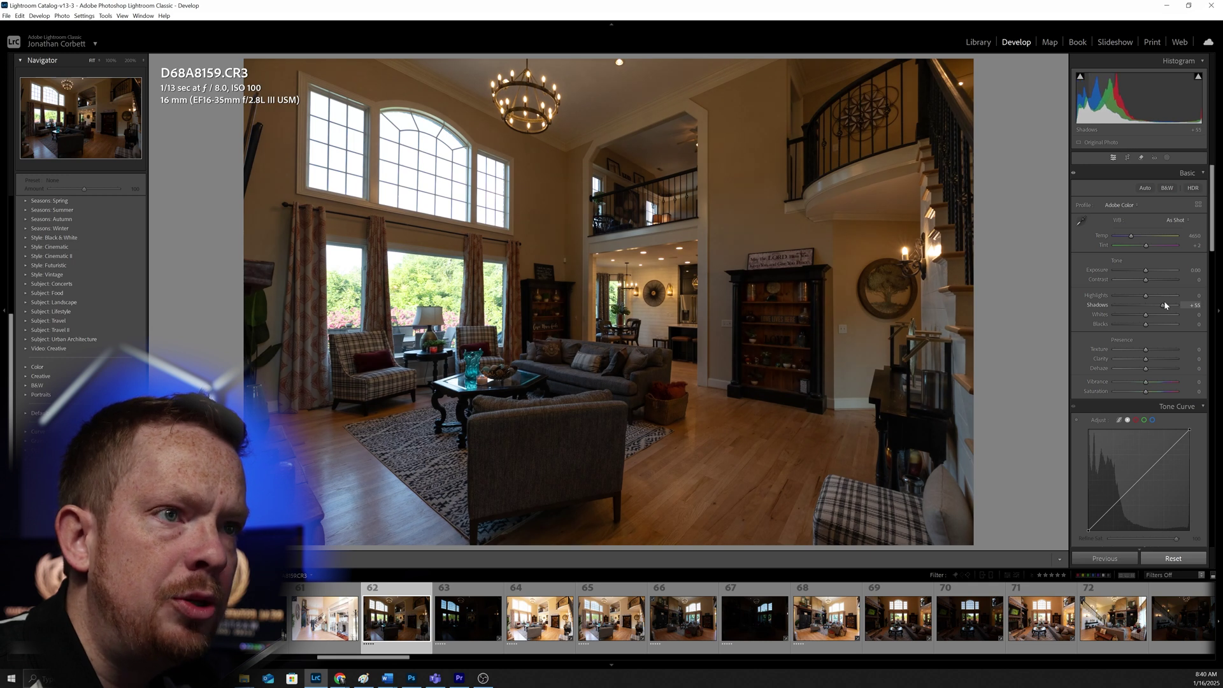
{"action": "left_click_drag", "start_coordinate": [1145, 296], "coordinate": [1150, 270]}
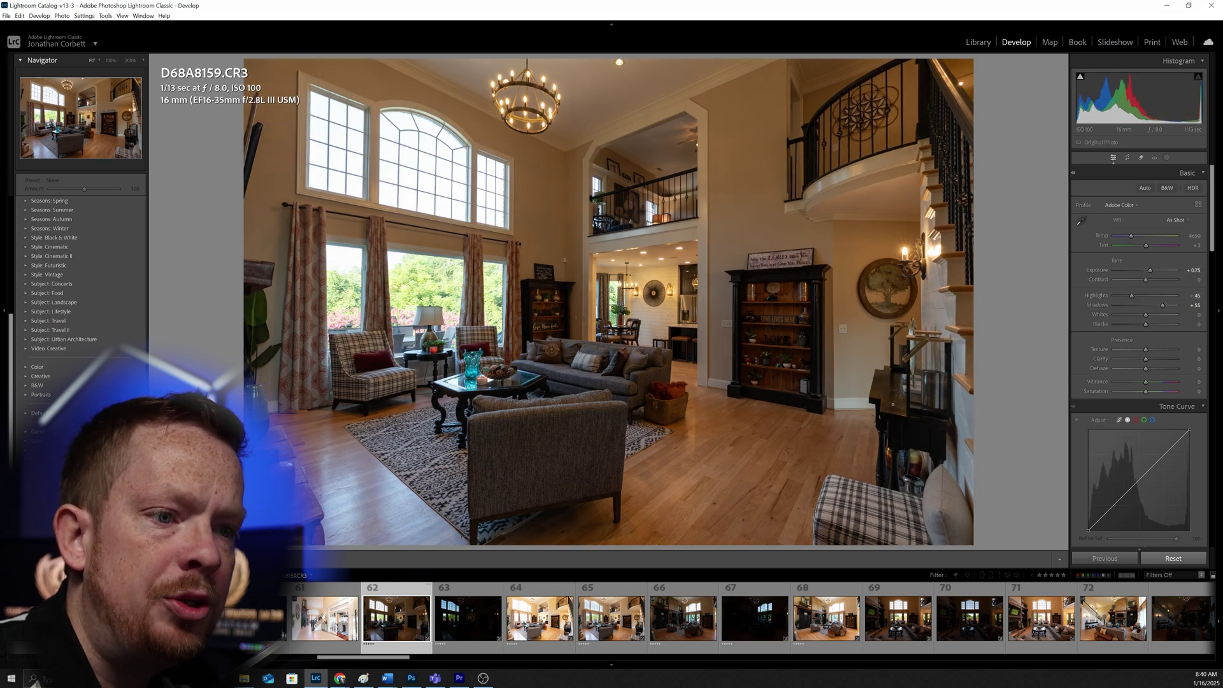
{"action": "left_click", "coordinate": [454, 597]}
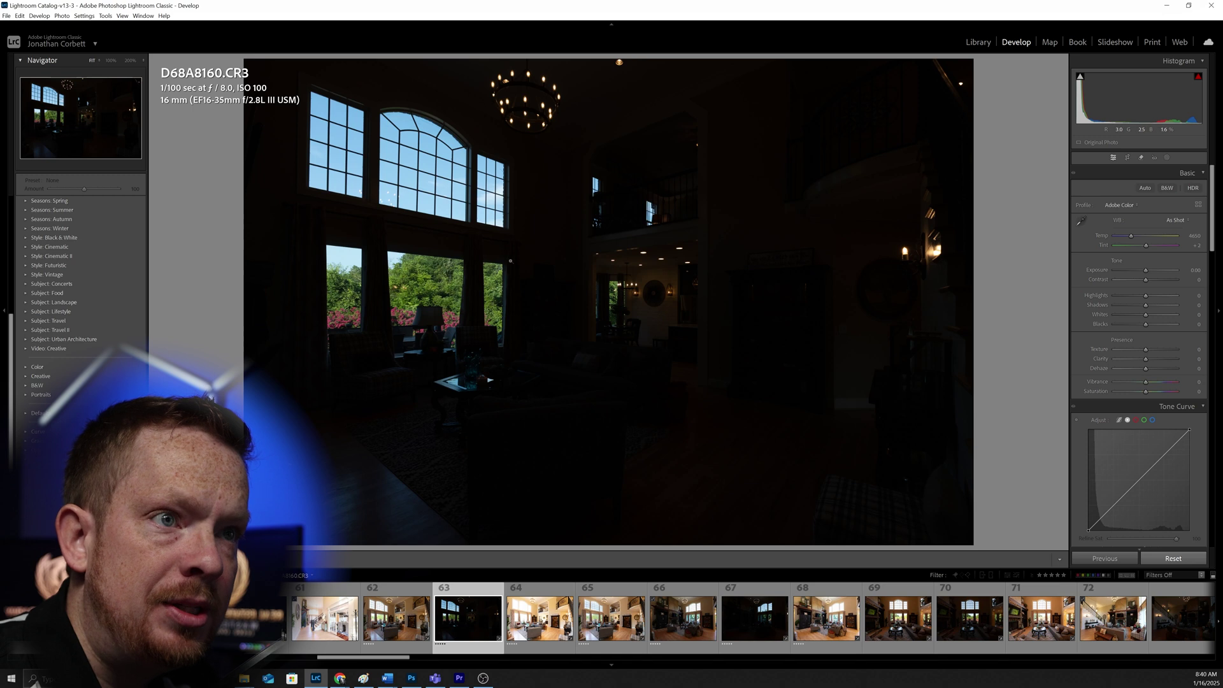
{"action": "left_click_drag", "start_coordinate": [1143, 272], "coordinate": [1188, 304]}
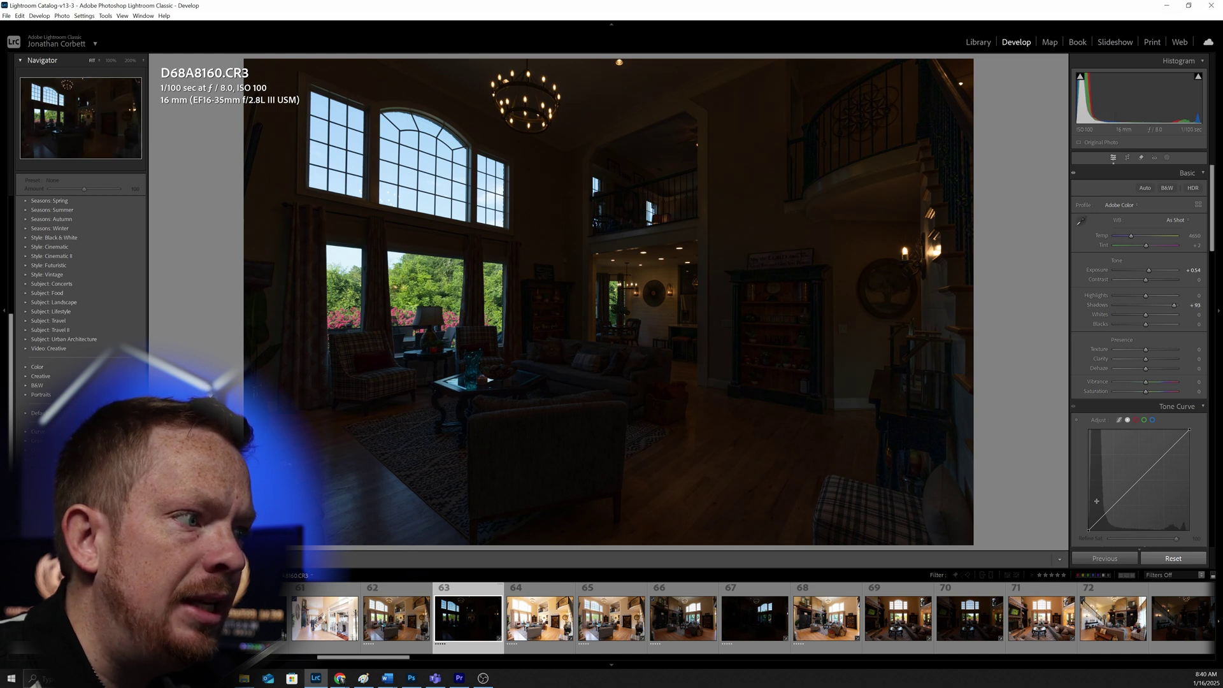
{"action": "left_click_drag", "start_coordinate": [1129, 491], "coordinate": [1128, 475]}
{"action": "left_click_drag", "start_coordinate": [1145, 296], "coordinate": [1138, 295]}
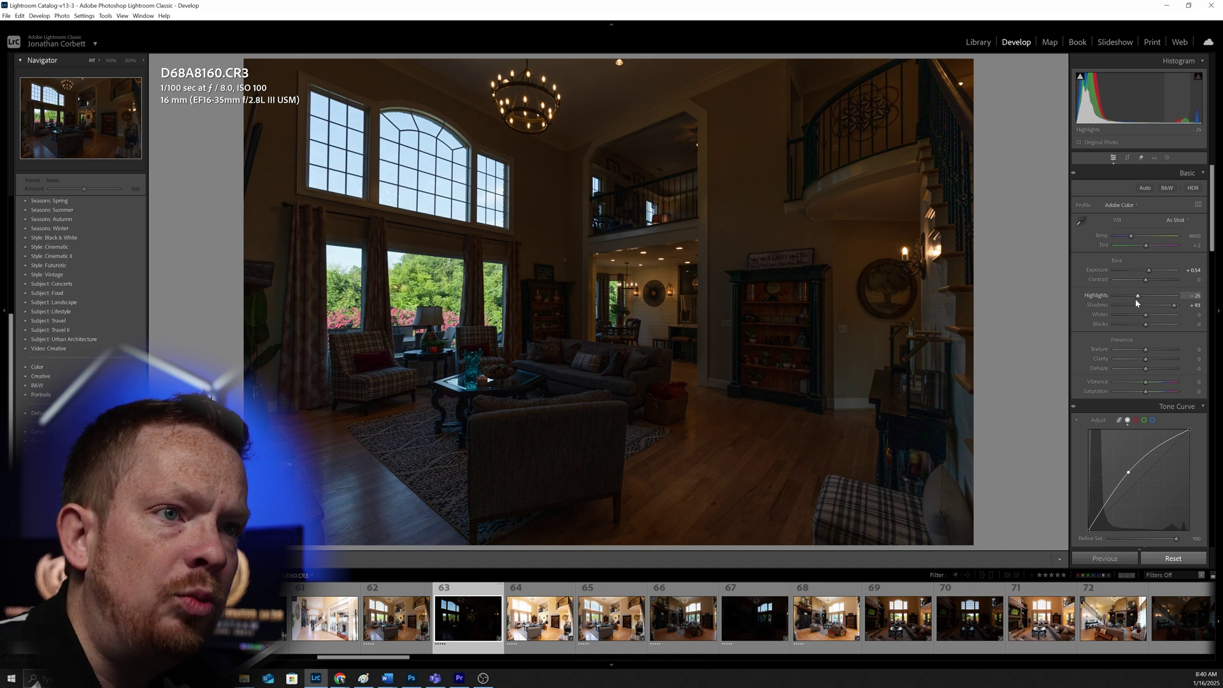
{"action": "left_click_drag", "start_coordinate": [1149, 273], "coordinate": [1132, 295]}
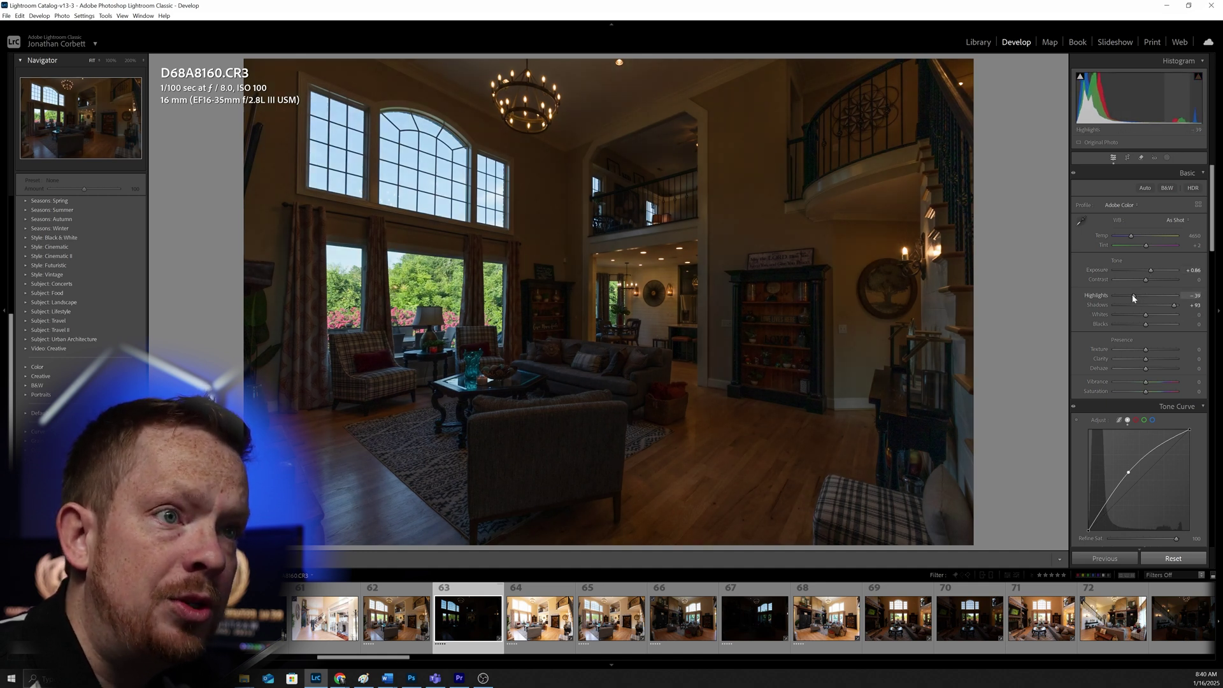
{"action": "left_click_drag", "start_coordinate": [1151, 271], "coordinate": [1127, 297]}
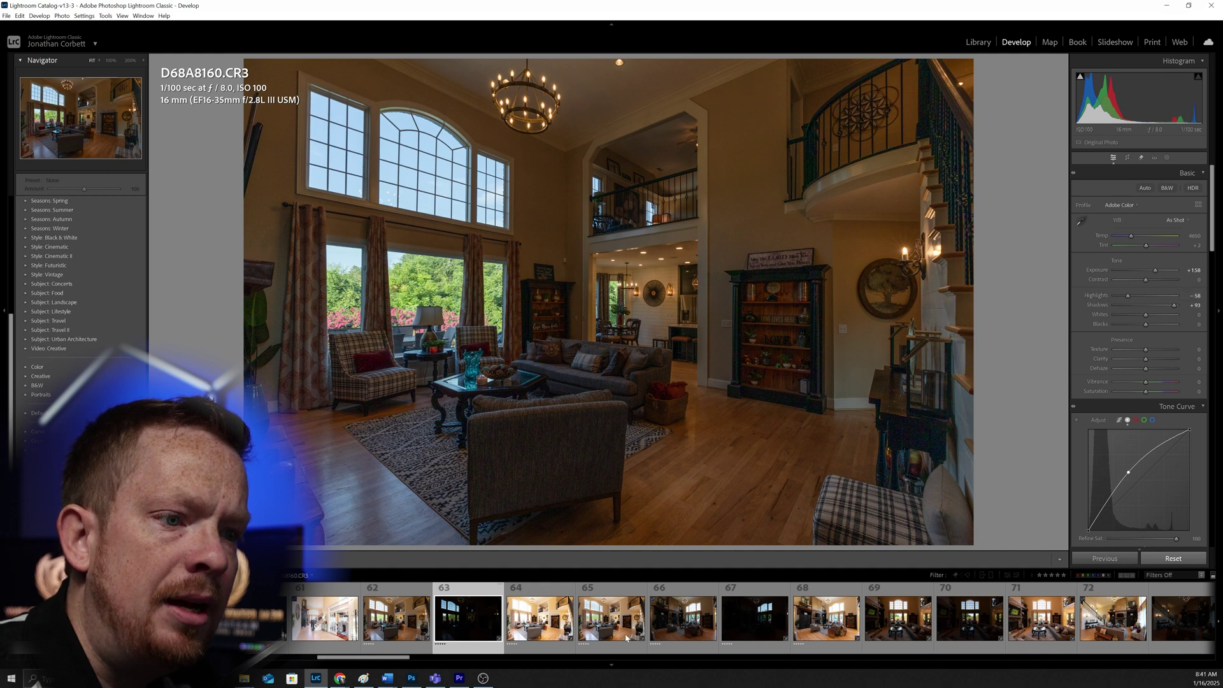
{"action": "left_click", "coordinate": [538, 619]}
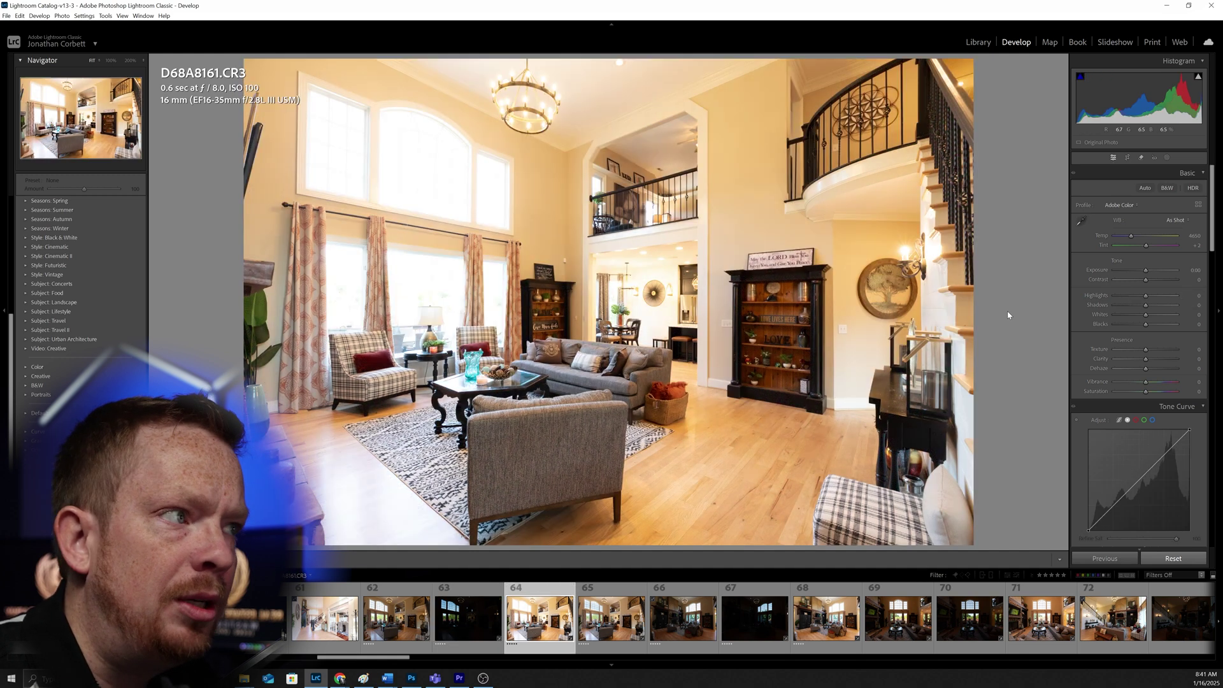
- Darken D68A8161 with negative exposure and Highlights -22, then return to D68A8159
{"action": "left_click_drag", "start_coordinate": [1147, 273], "coordinate": [1136, 273]}
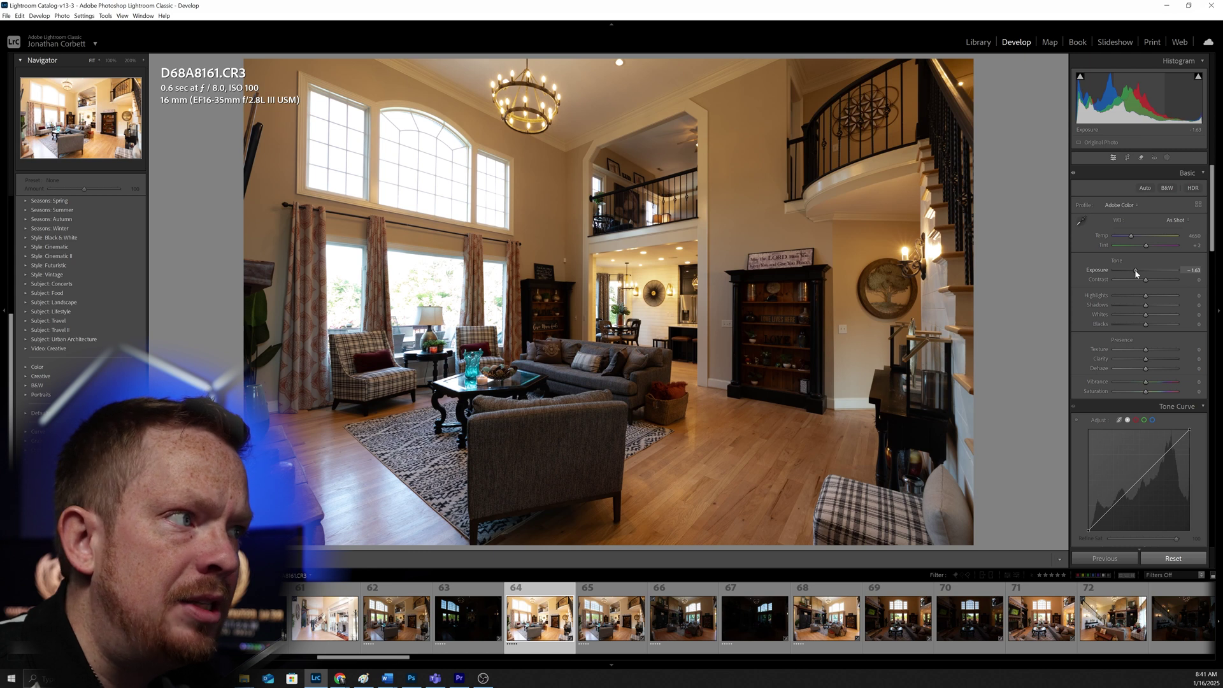
{"action": "left_click_drag", "start_coordinate": [1136, 296], "coordinate": [1134, 296]}
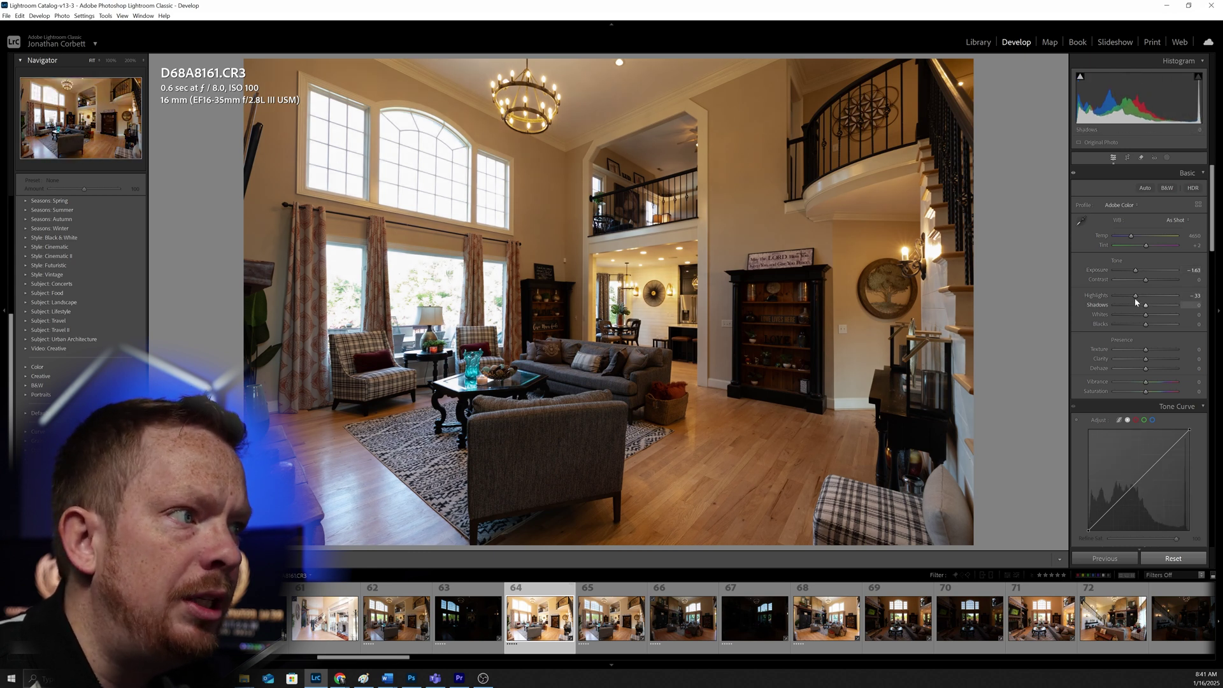
{"action": "left_click_drag", "start_coordinate": [1134, 296], "coordinate": [1140, 270]}
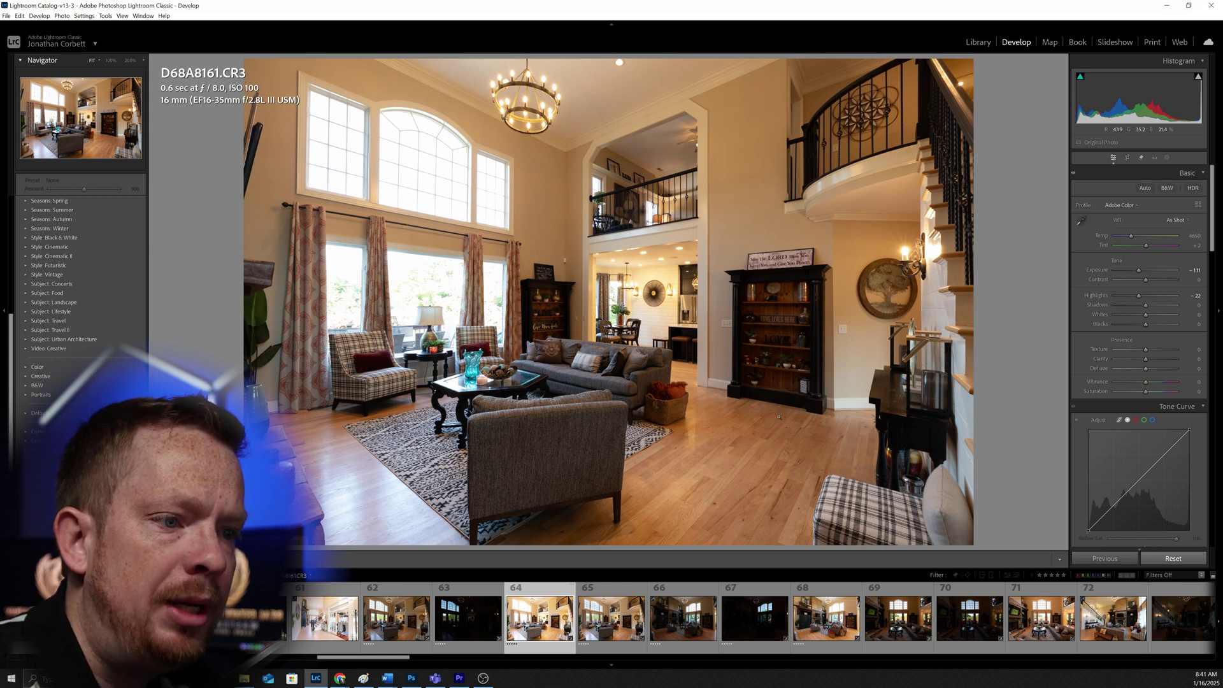
{"action": "key", "text": "Left"}
{"action": "key", "text": "Left"}
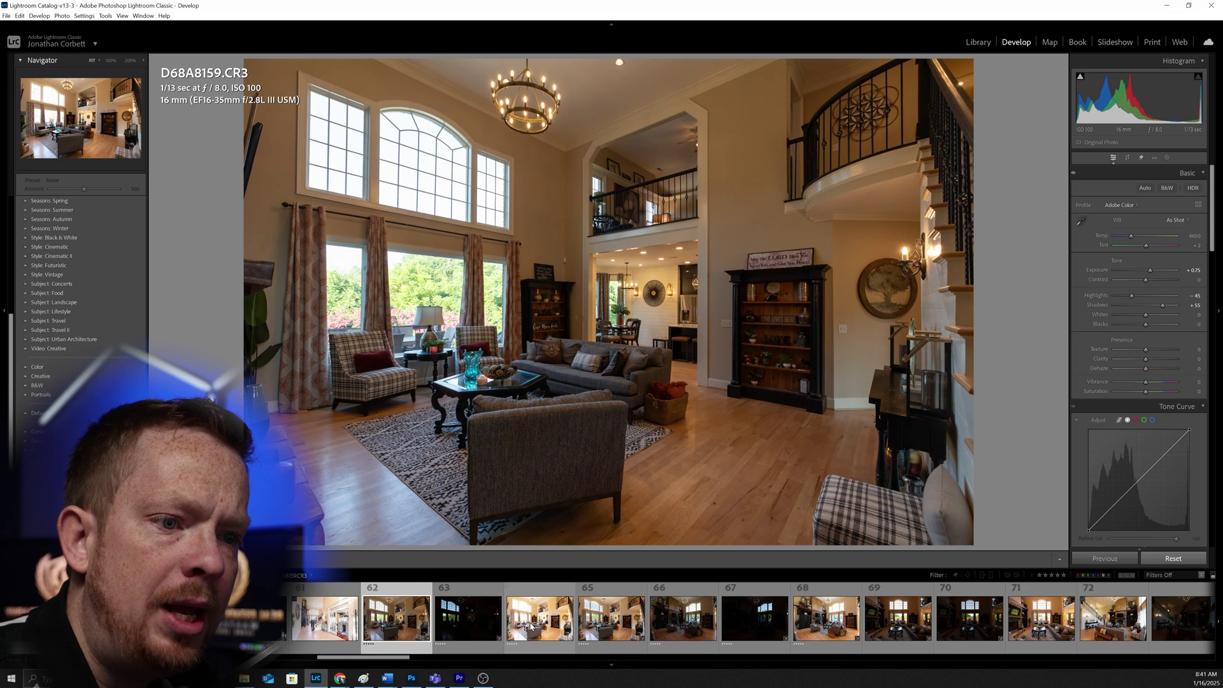
- Send brackets D68A8159–D68A8161 to Photoshop via Edit In > Open as Layers in Photoshop
{"action": "left_click", "coordinate": [531, 624], "text": "shift"}
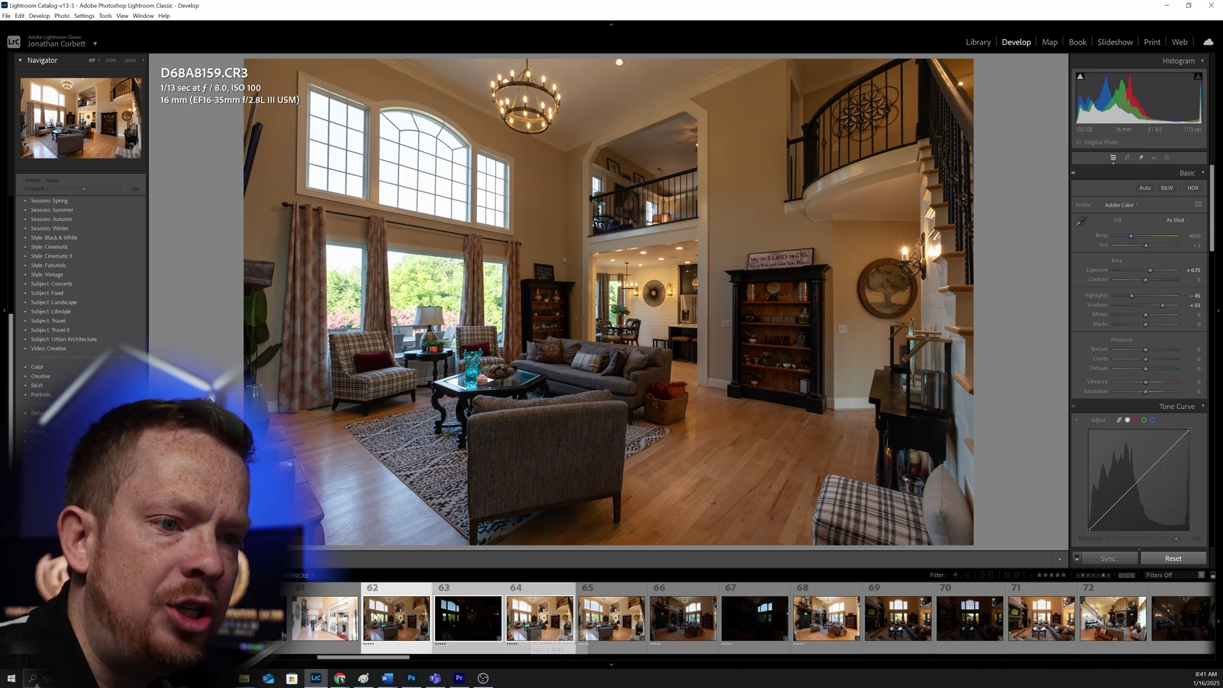
{"action": "right_click", "coordinate": [528, 624]}
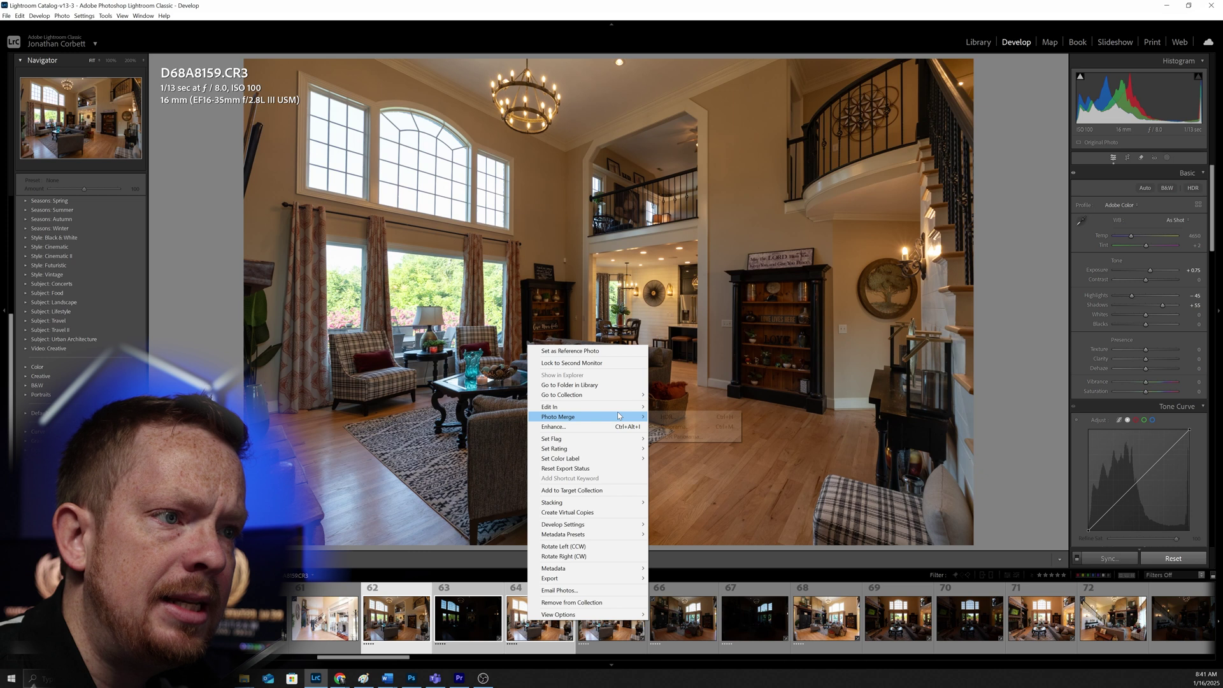
{"action": "mouse_move", "coordinate": [618, 409]}
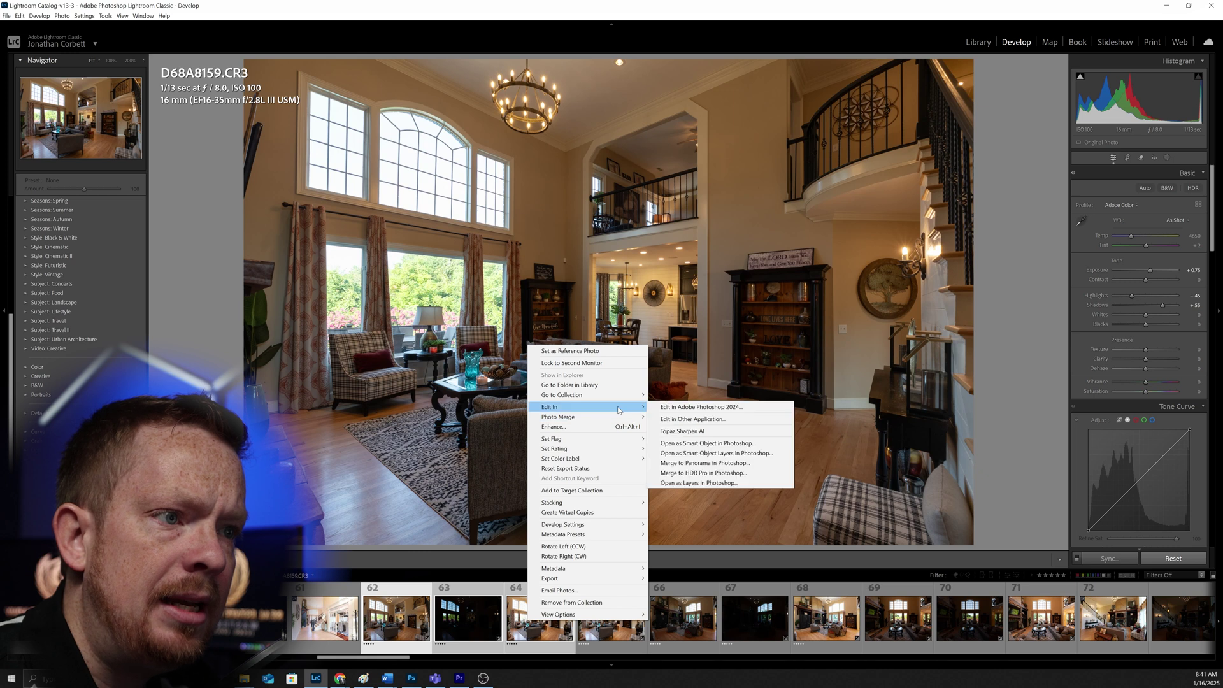
{"action": "left_click", "coordinate": [692, 483]}
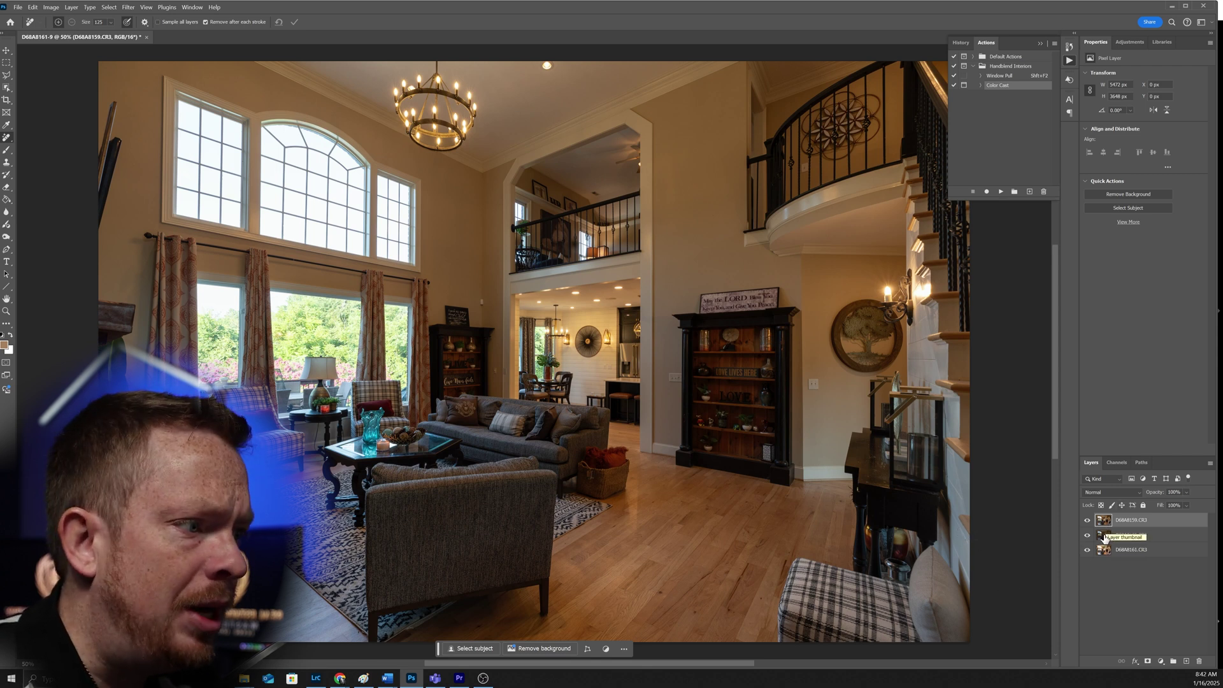
- Move the dark D68A8160.CR3 layer to the top and compare exposures, leaving it hidden
{"action": "left_click", "coordinate": [1104, 541]}
{"action": "left_click_drag", "start_coordinate": [1104, 541], "coordinate": [1109, 529]}
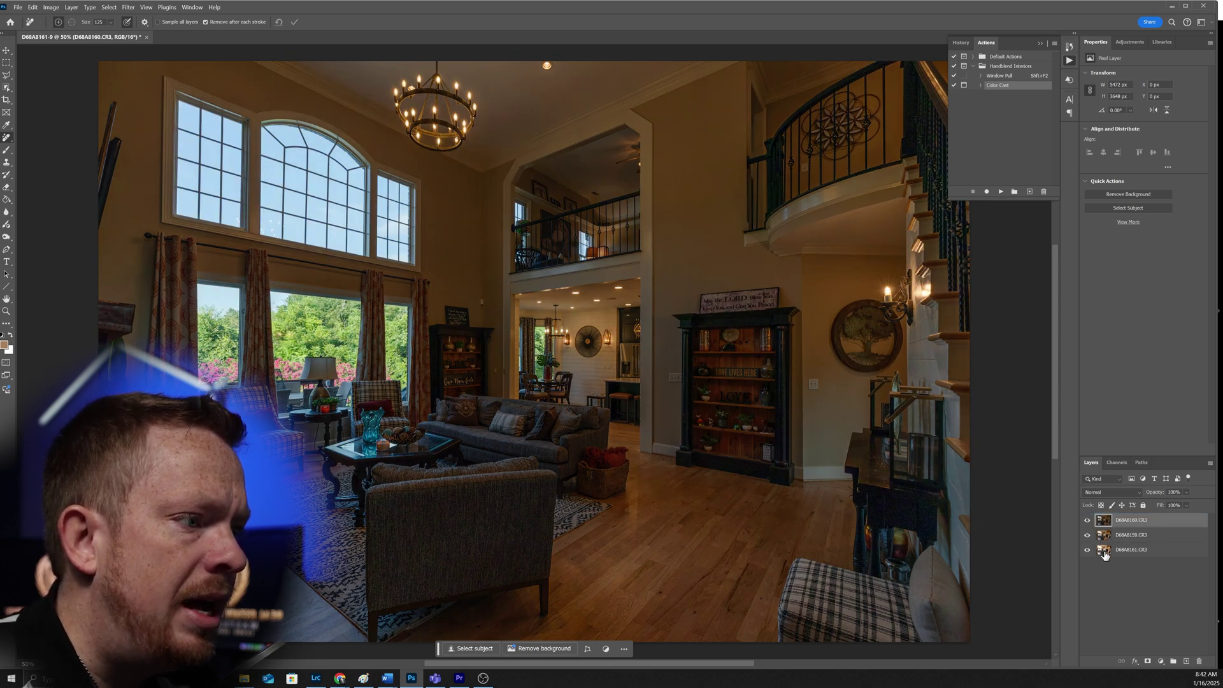
{"action": "left_click", "coordinate": [1087, 520]}
{"action": "left_click", "coordinate": [1087, 536]}
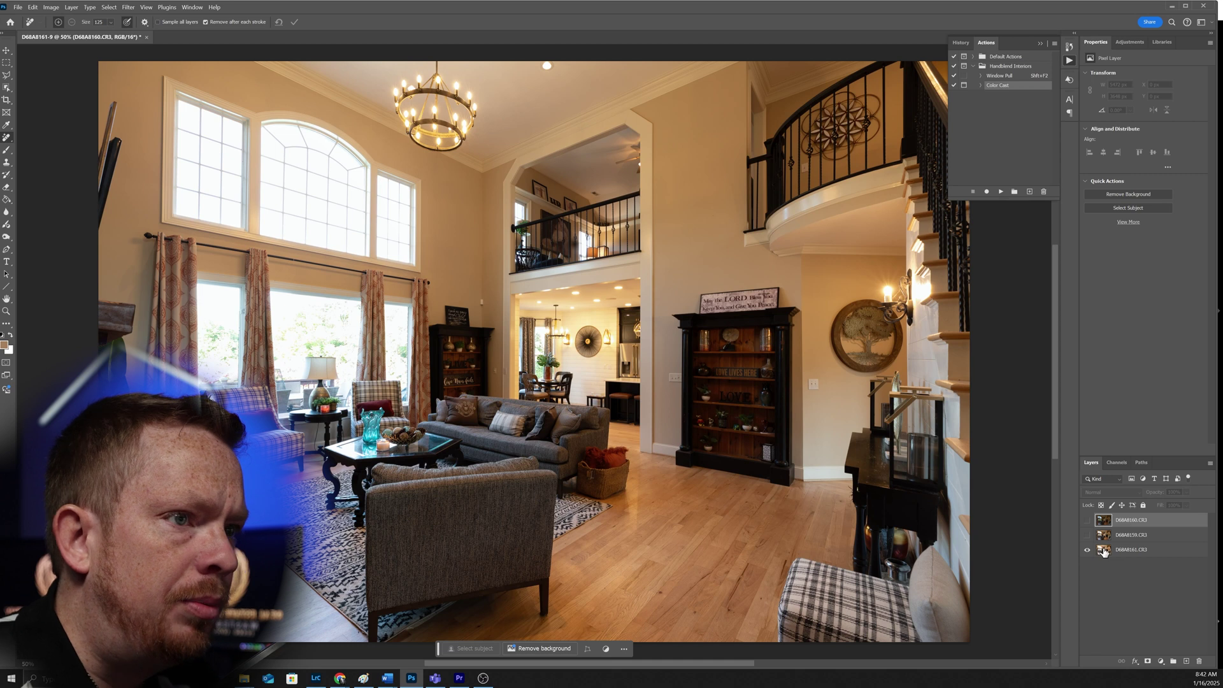
{"action": "left_click", "coordinate": [1087, 535]}
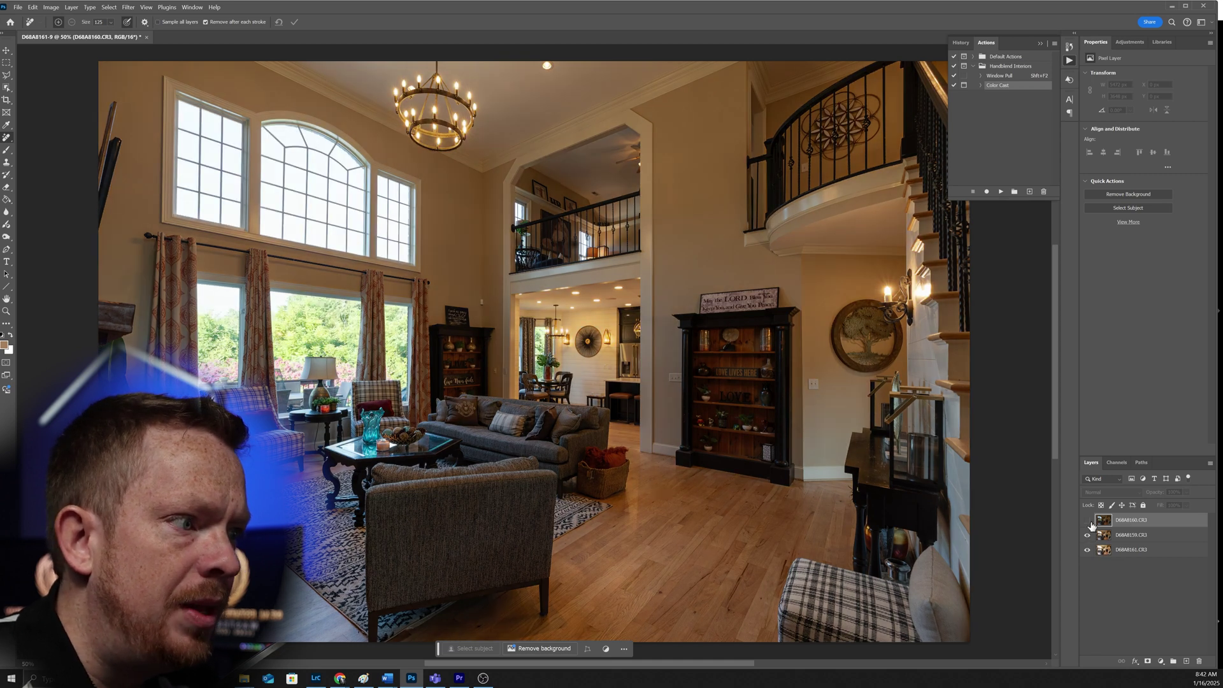
{"action": "left_click", "coordinate": [1088, 521]}
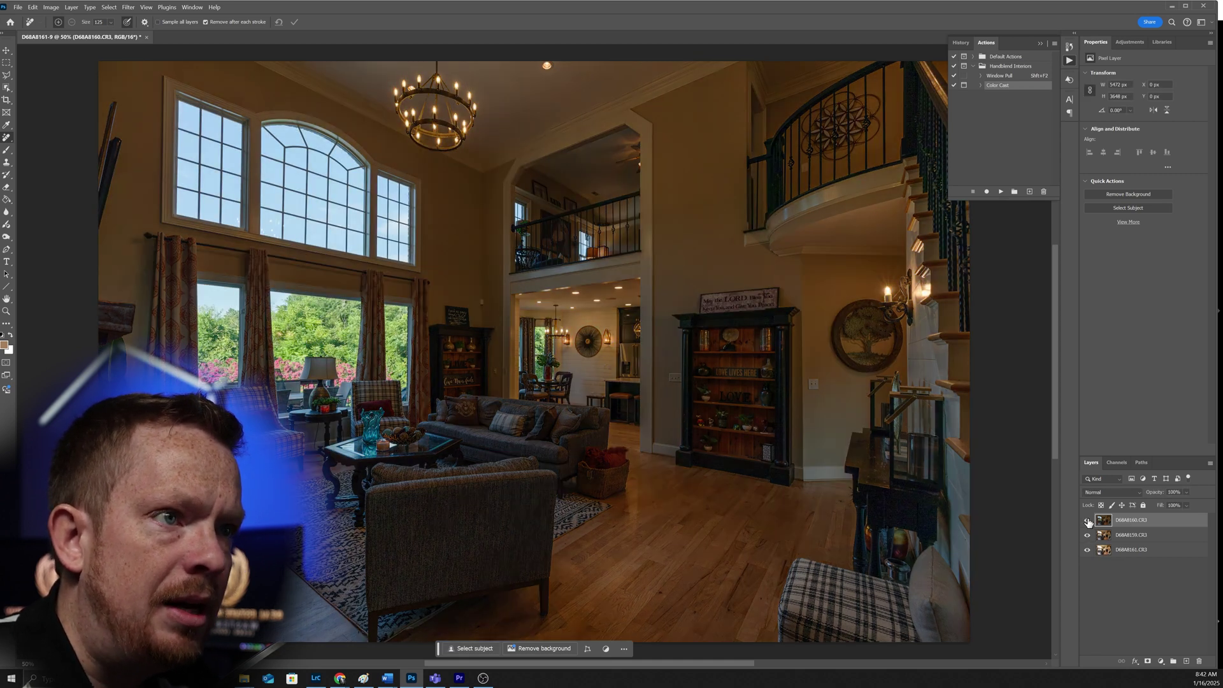
{"action": "left_click", "coordinate": [1088, 521]}
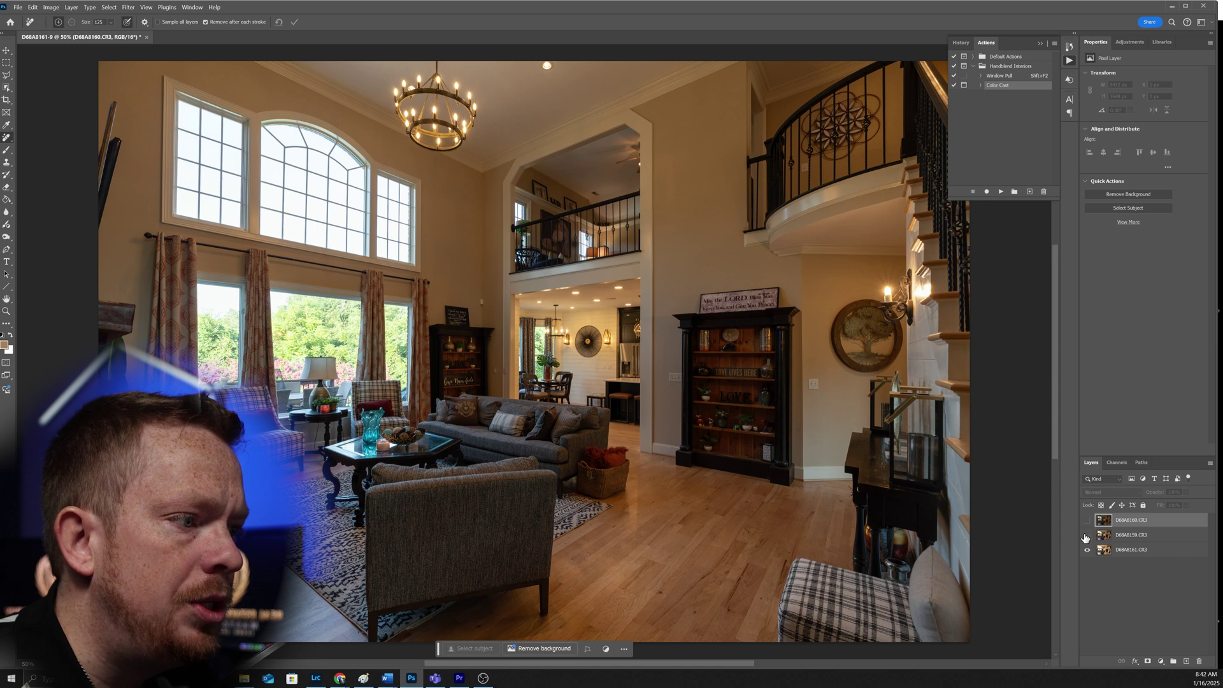
- Select the D68A8159.CR3 layer and switch to the Channels panel
{"action": "left_click", "coordinate": [1087, 535]}
{"action": "left_click", "coordinate": [1087, 535]}
{"action": "left_click", "coordinate": [1099, 538]}
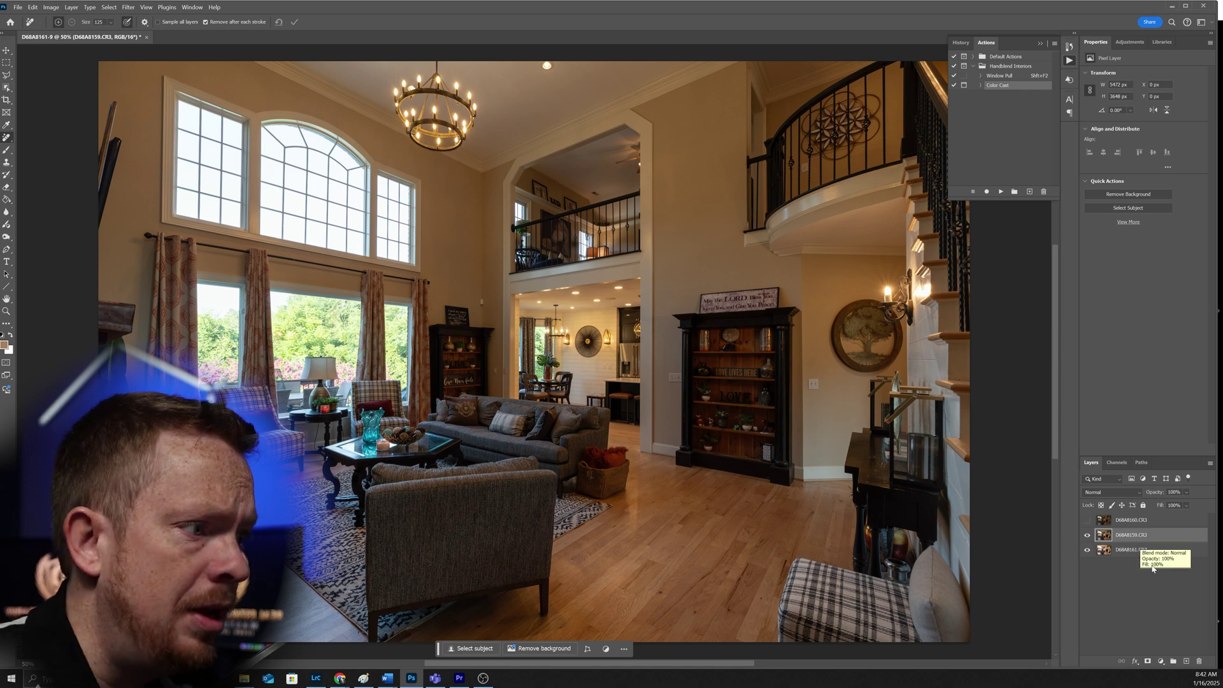
{"action": "left_click", "coordinate": [1117, 462]}
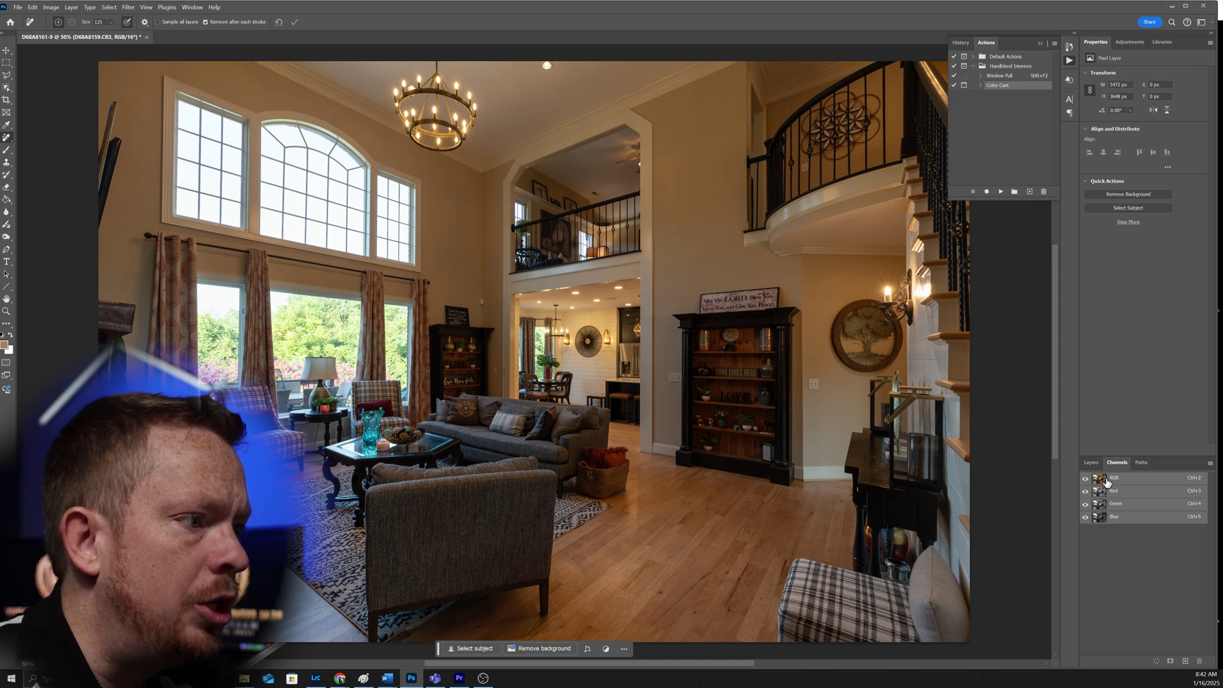
- Load the RGB luminosity selection and feather it by 50 pixels
{"action": "left_click", "coordinate": [1102, 480], "text": "ctrl"}
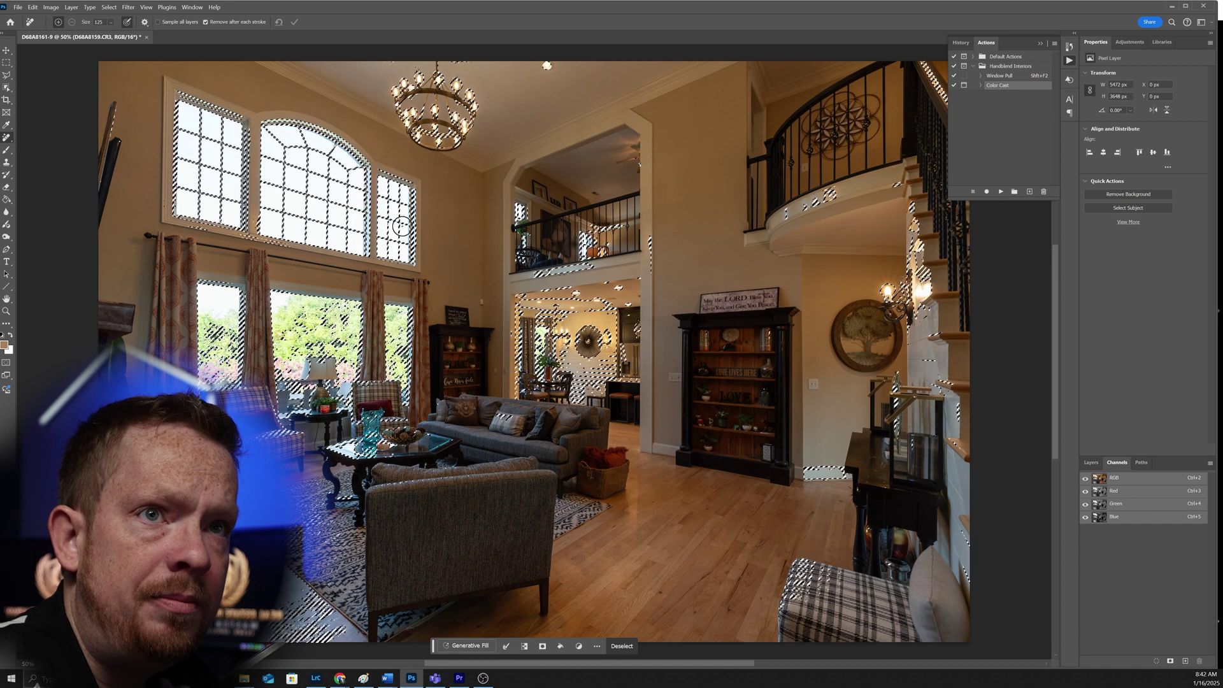
{"action": "left_click", "coordinate": [109, 8]}
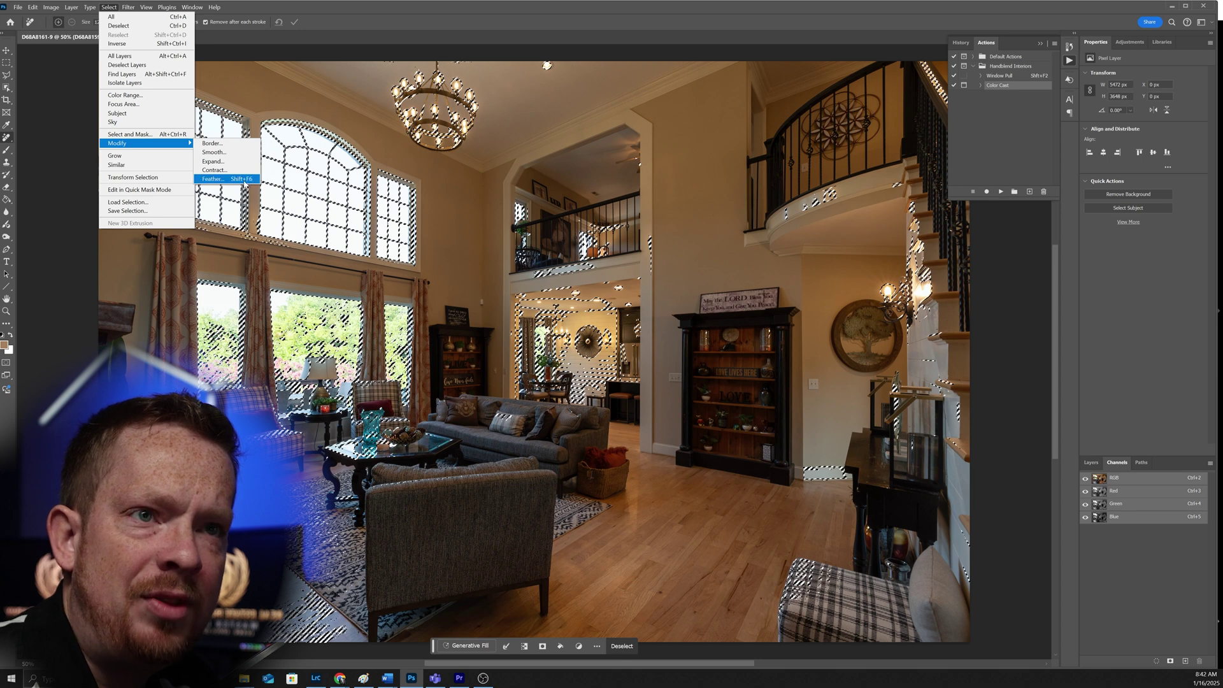
{"action": "left_click", "coordinate": [563, 376]}
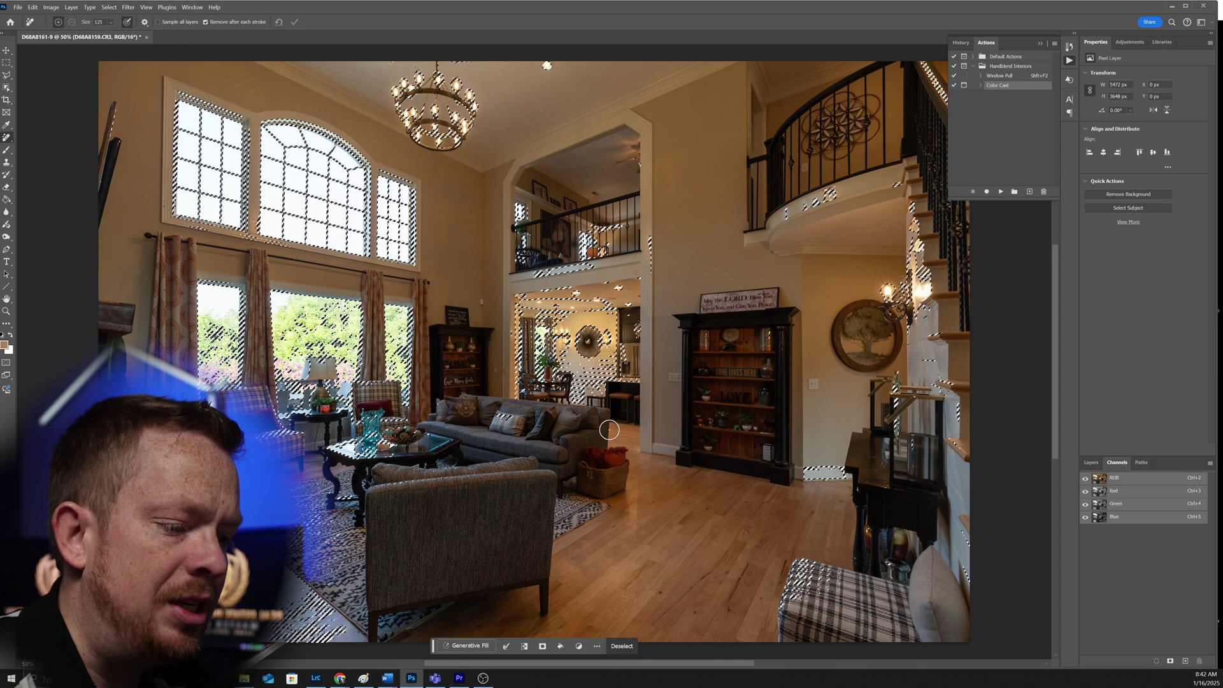
{"action": "key", "text": "shift+F6"}
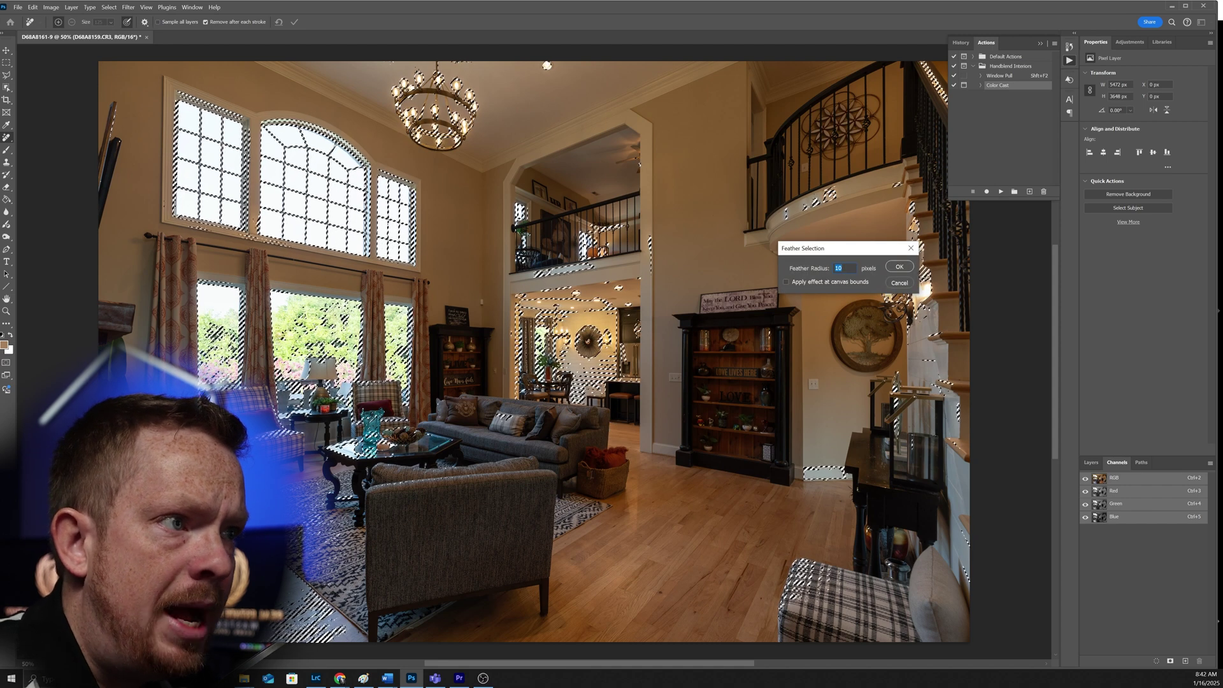
{"action": "type", "text": "50"}
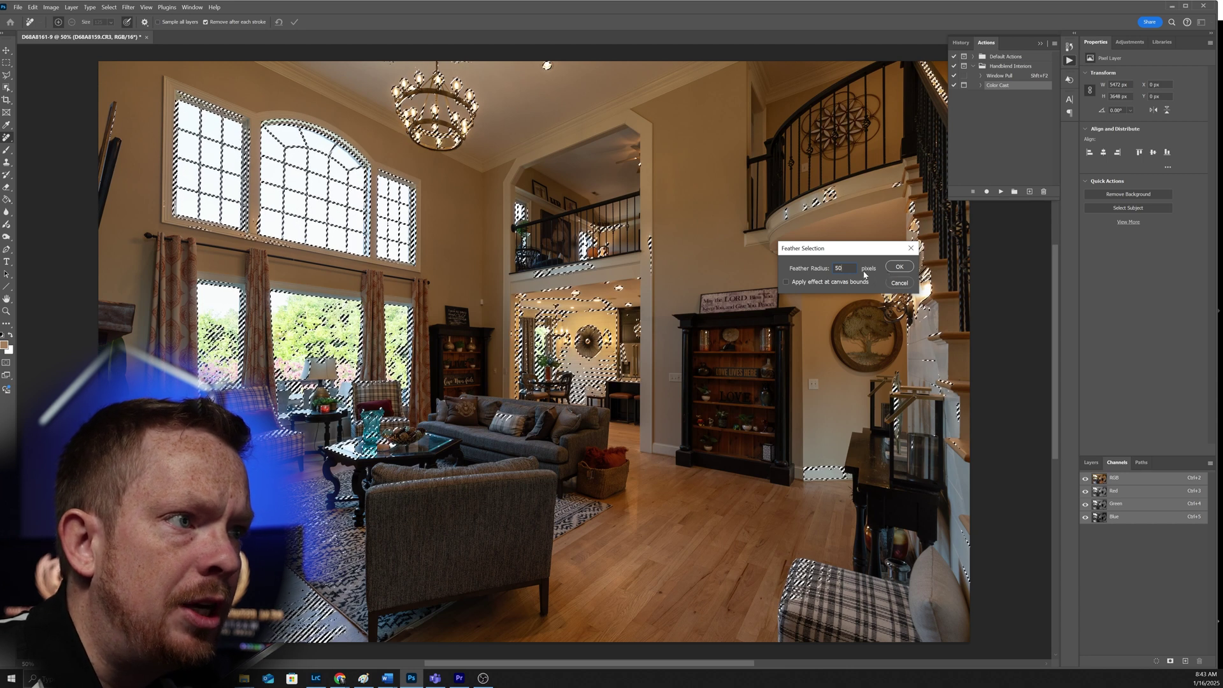
{"action": "left_click", "coordinate": [899, 269]}
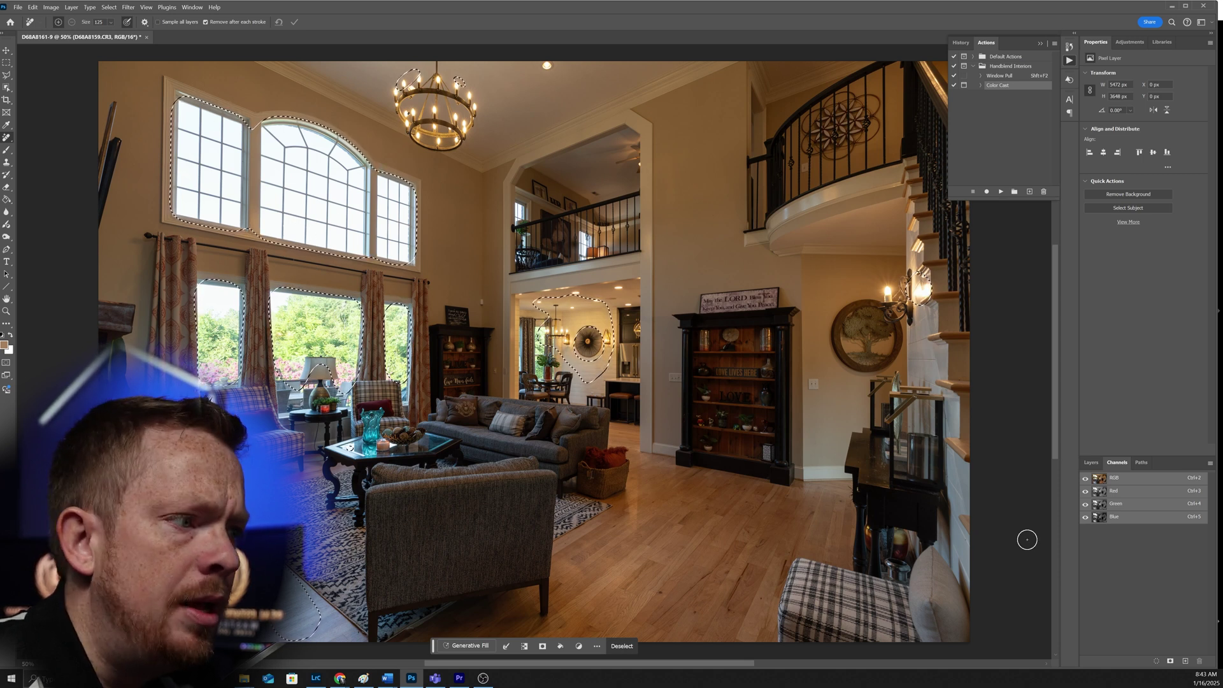
- Turn the selection into a layer mask on D68A8159.CR3 and compare the blend
{"action": "left_click", "coordinate": [1091, 462]}
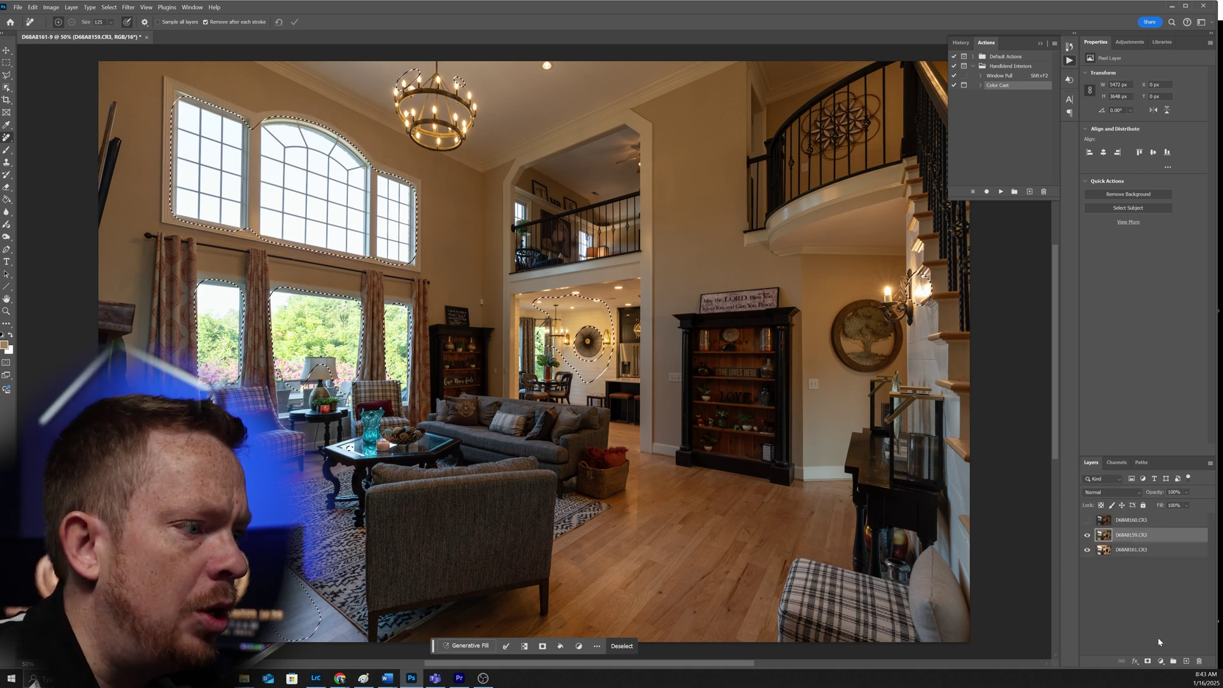
{"action": "left_click", "coordinate": [1148, 661]}
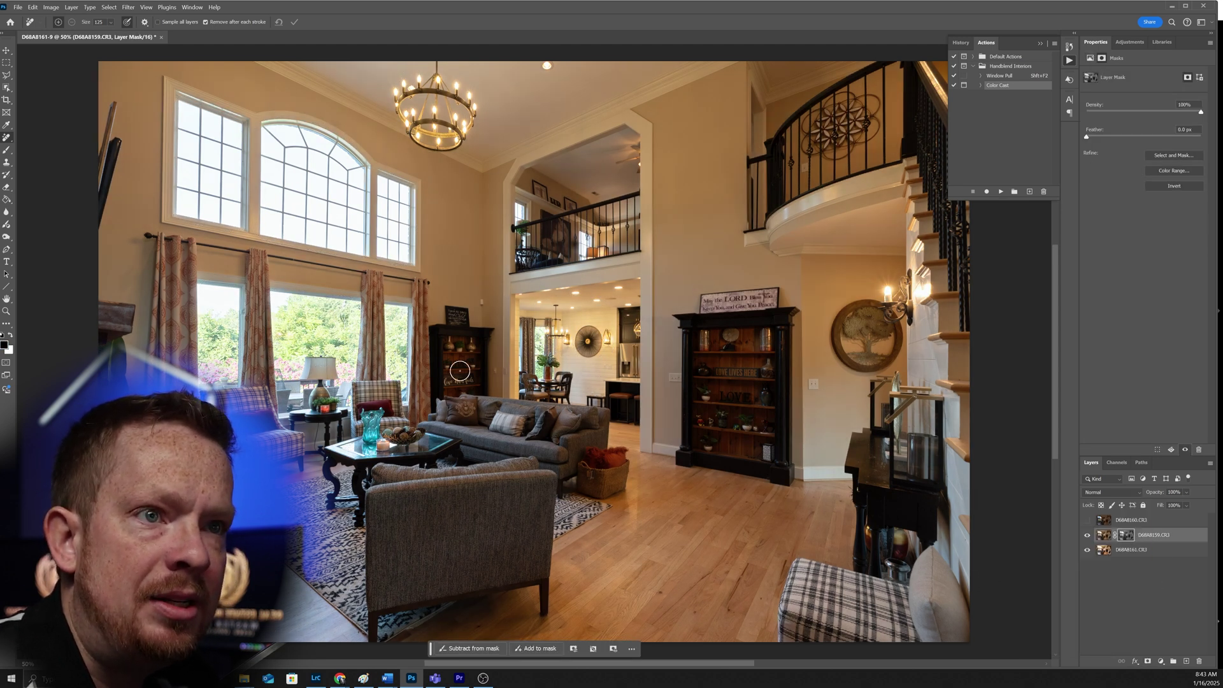
{"action": "left_click", "coordinate": [1087, 537]}
{"action": "left_click", "coordinate": [1088, 537]}
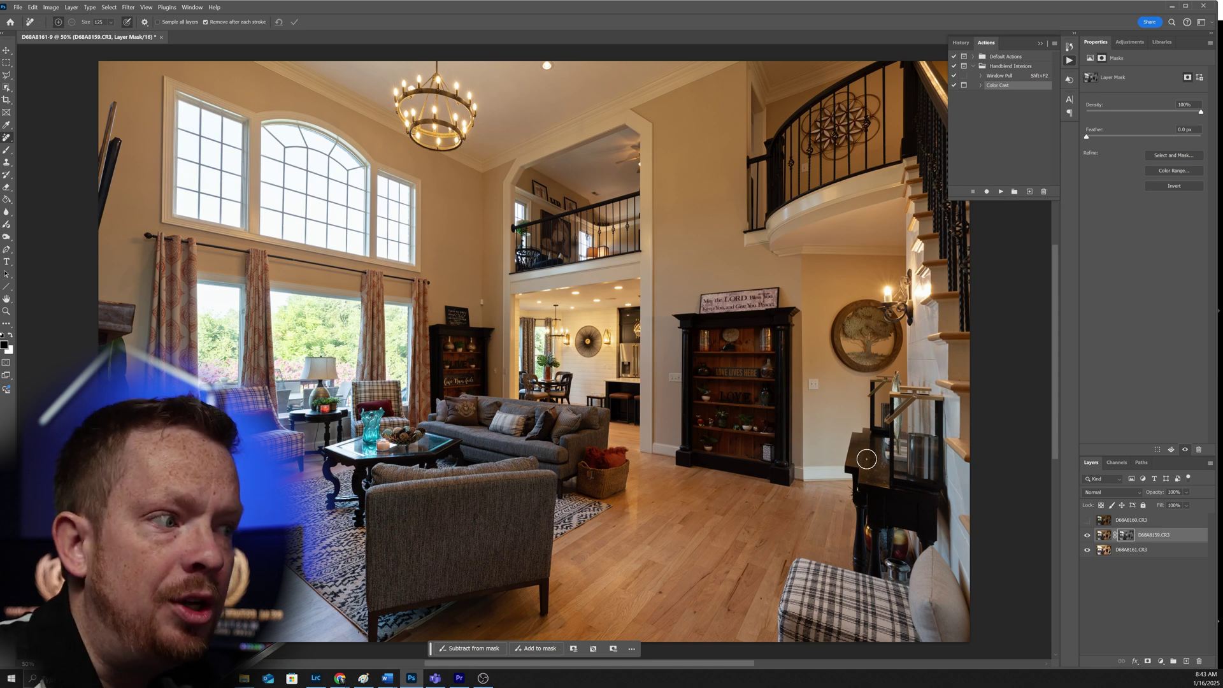
{"action": "left_click", "coordinate": [1102, 522]}
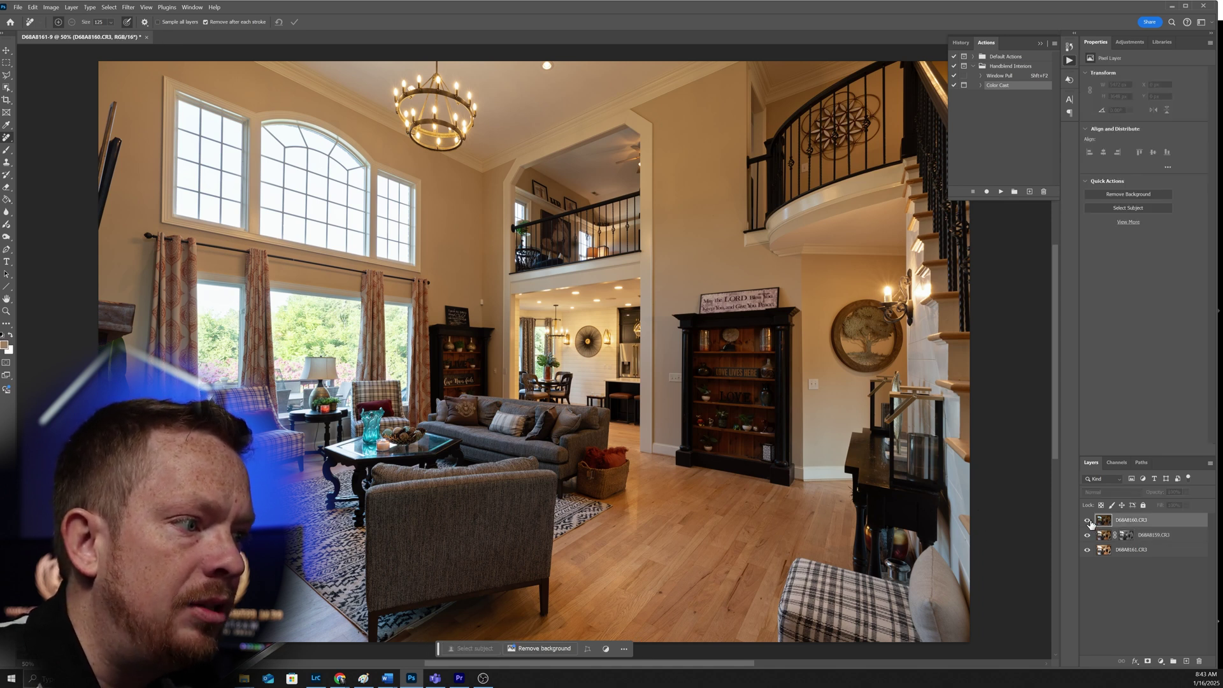
- Show D68A8160.CR3 and mask it with a 50-pixel feathered RGB luminosity selection
{"action": "left_click", "coordinate": [1087, 520]}
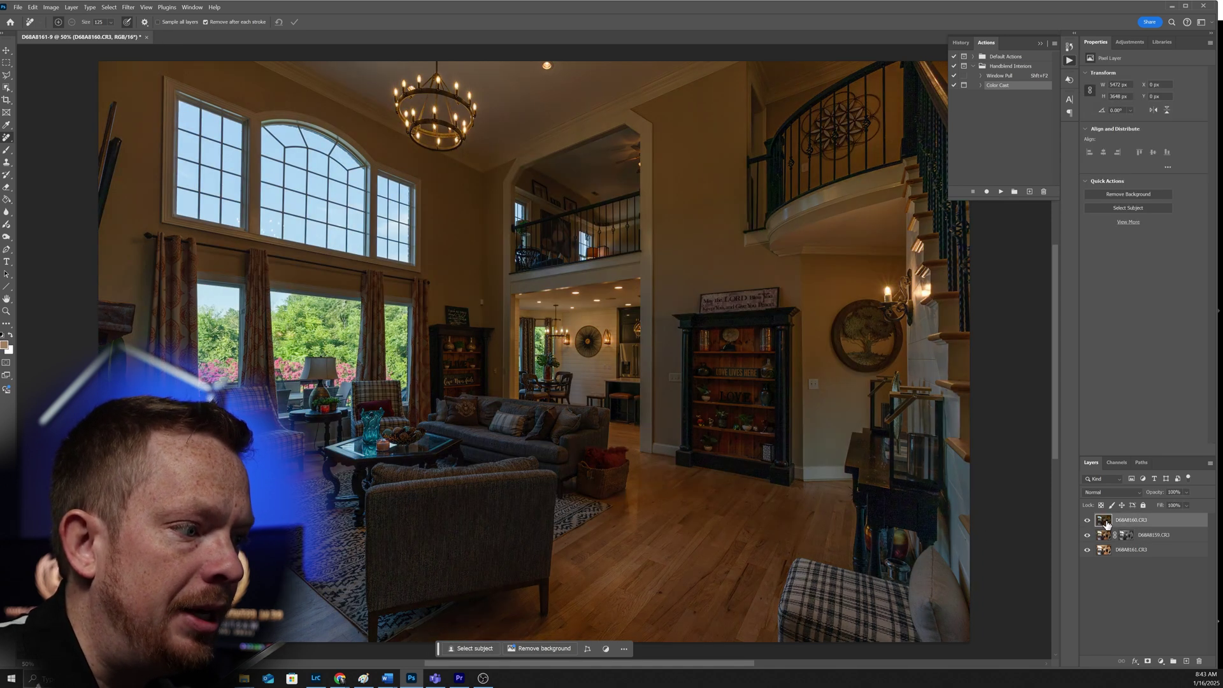
{"action": "left_click", "coordinate": [1117, 463]}
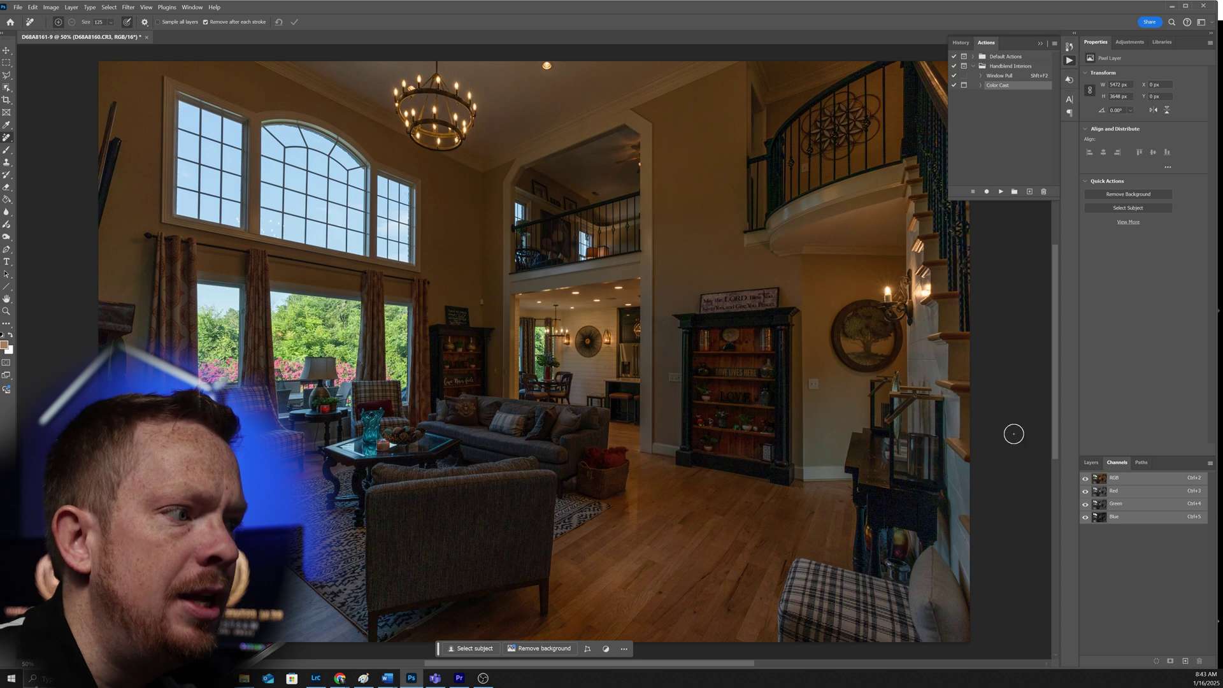
{"action": "left_click", "coordinate": [1100, 481], "text": "ctrl"}
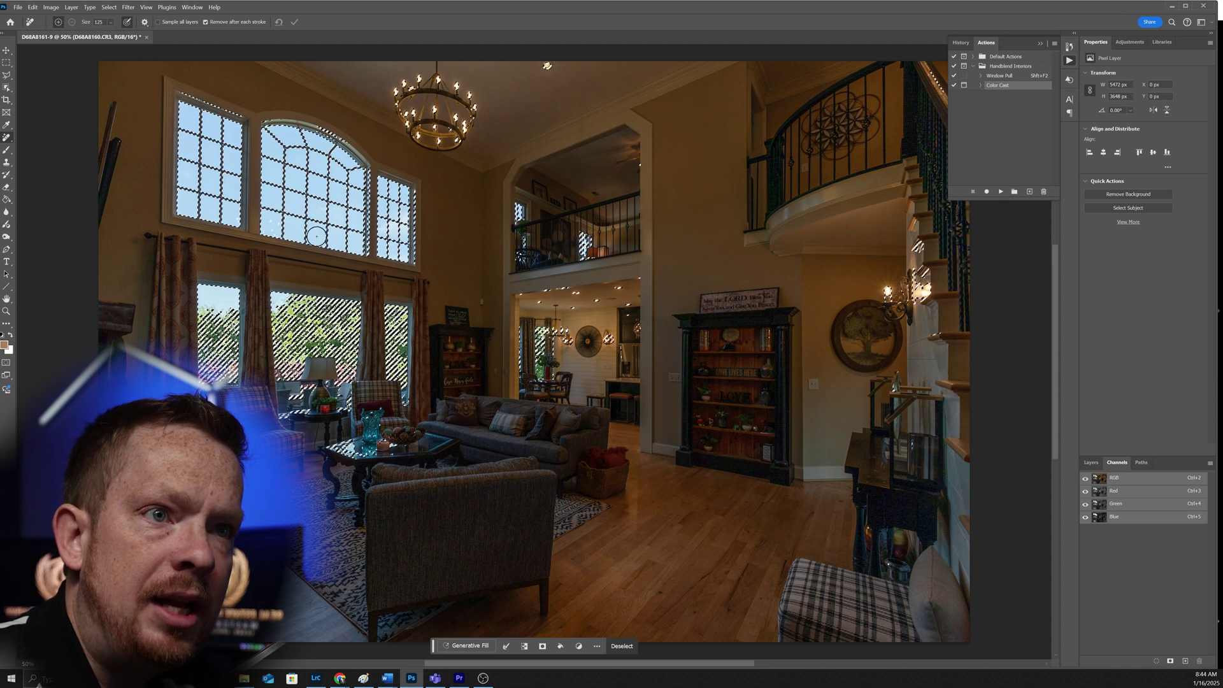
{"action": "left_click", "coordinate": [1091, 462]}
{"action": "left_click", "coordinate": [1083, 593]}
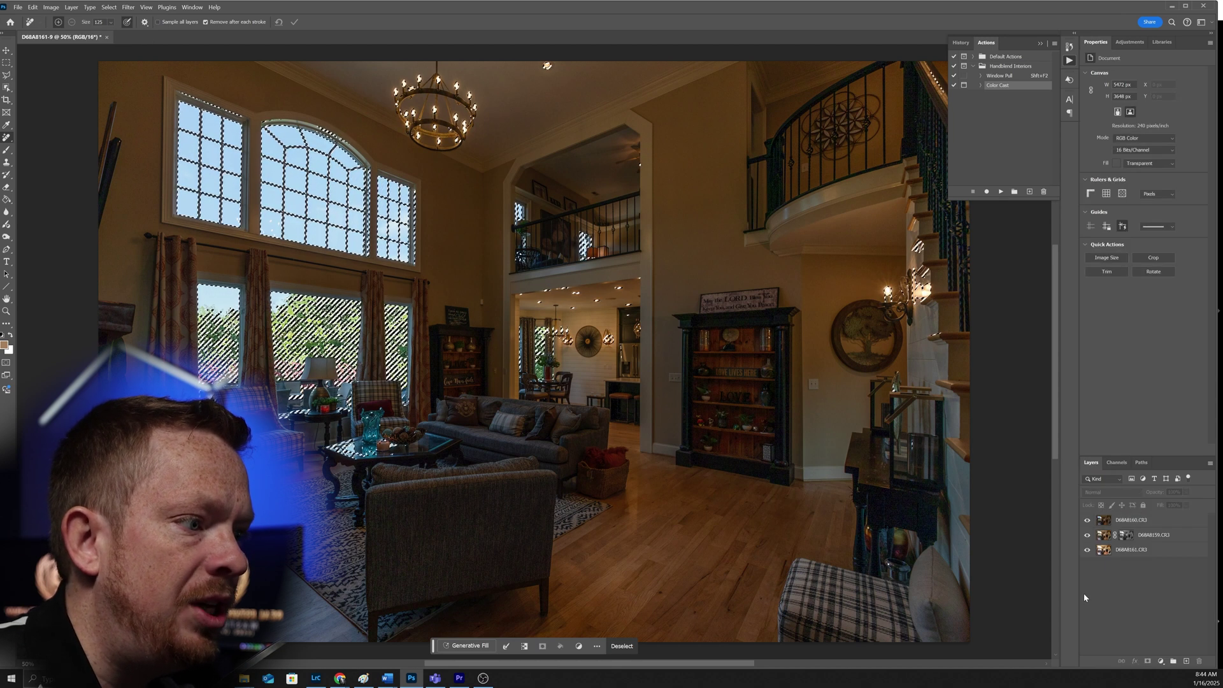
{"action": "key", "text": "shift+F6"}
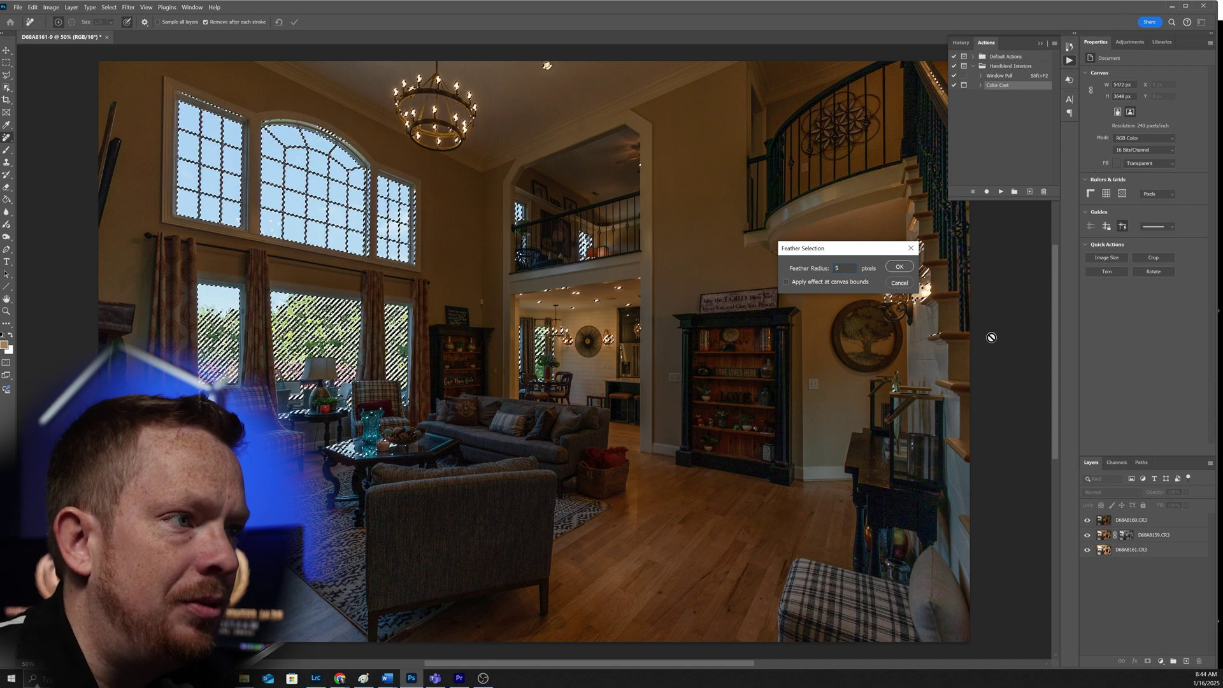
{"action": "left_click", "coordinate": [904, 269]}
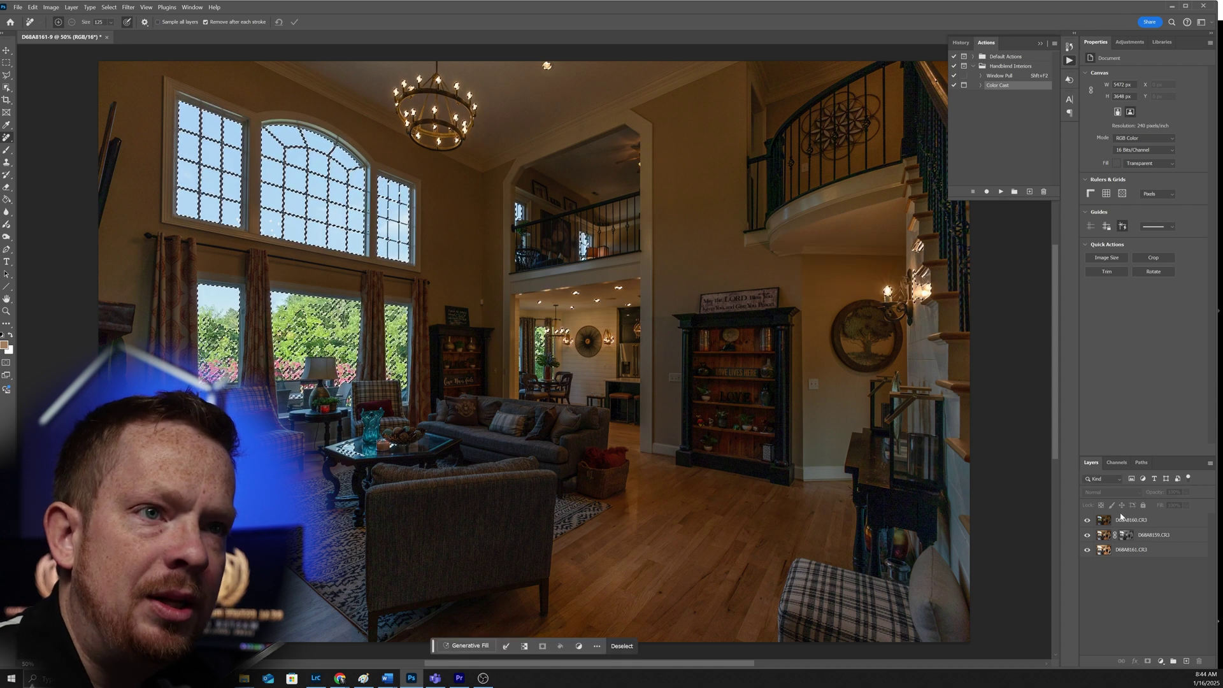
{"action": "left_click", "coordinate": [1101, 521]}
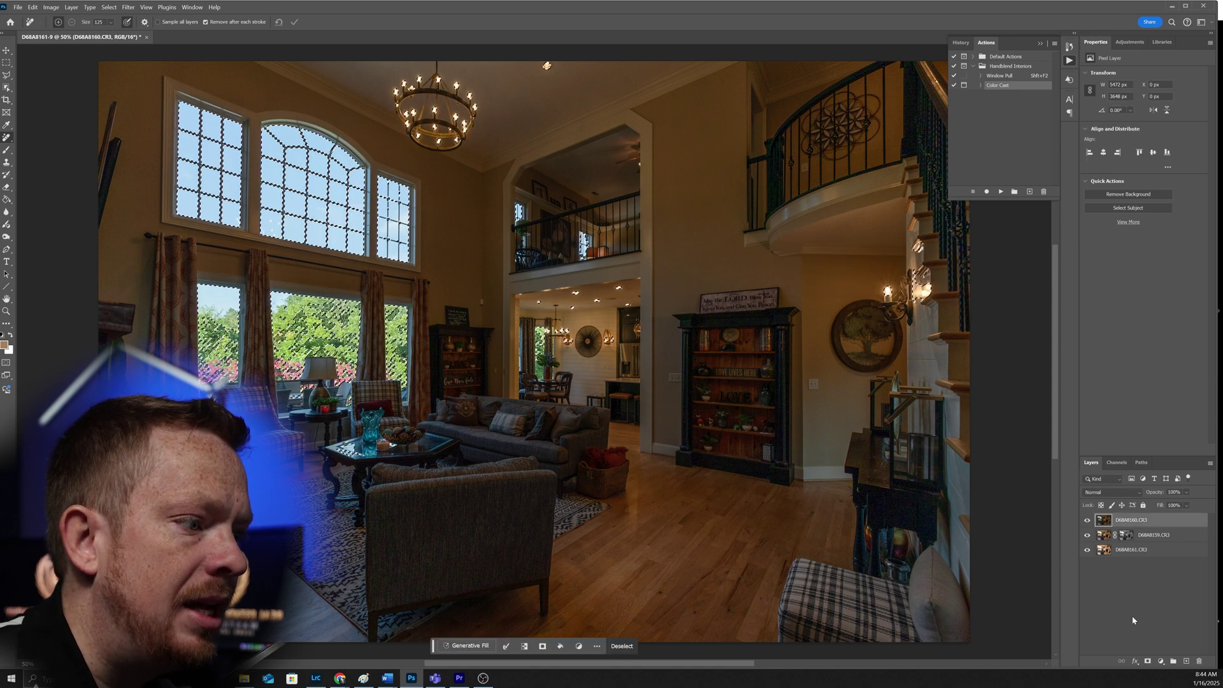
{"action": "left_click", "coordinate": [1147, 661]}
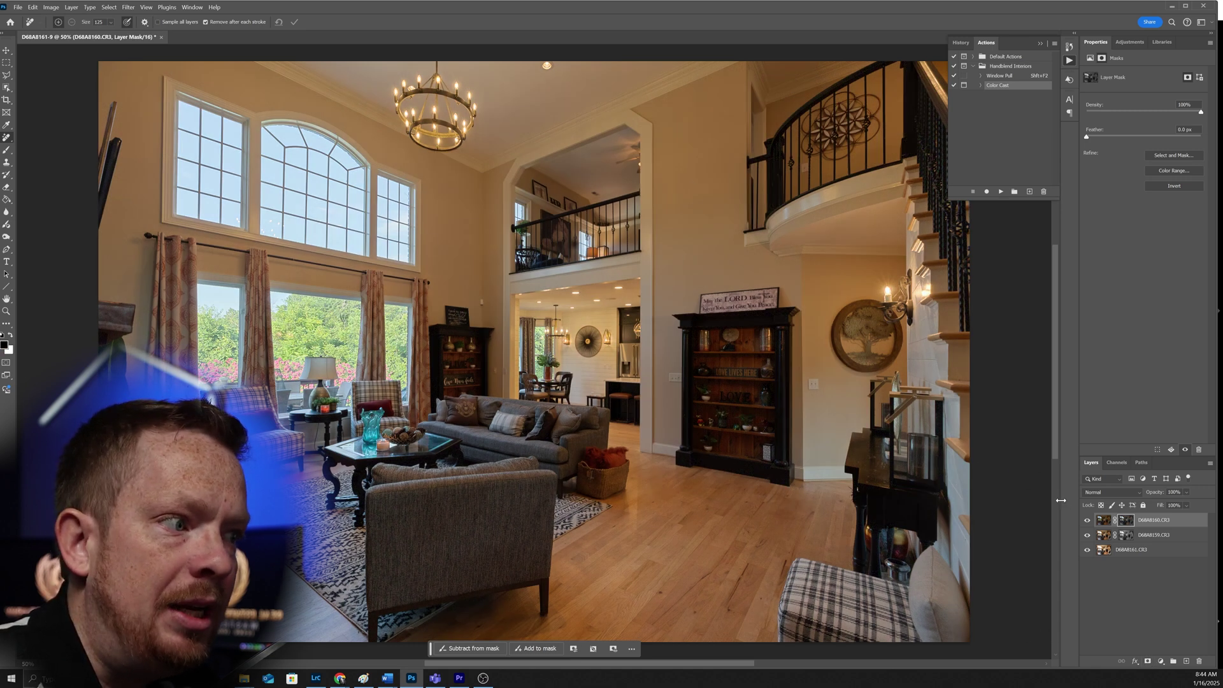
- Toggle the top two exposures off and back on to compare the blend
{"action": "left_click", "coordinate": [1087, 520]}
{"action": "left_click", "coordinate": [1087, 537]}
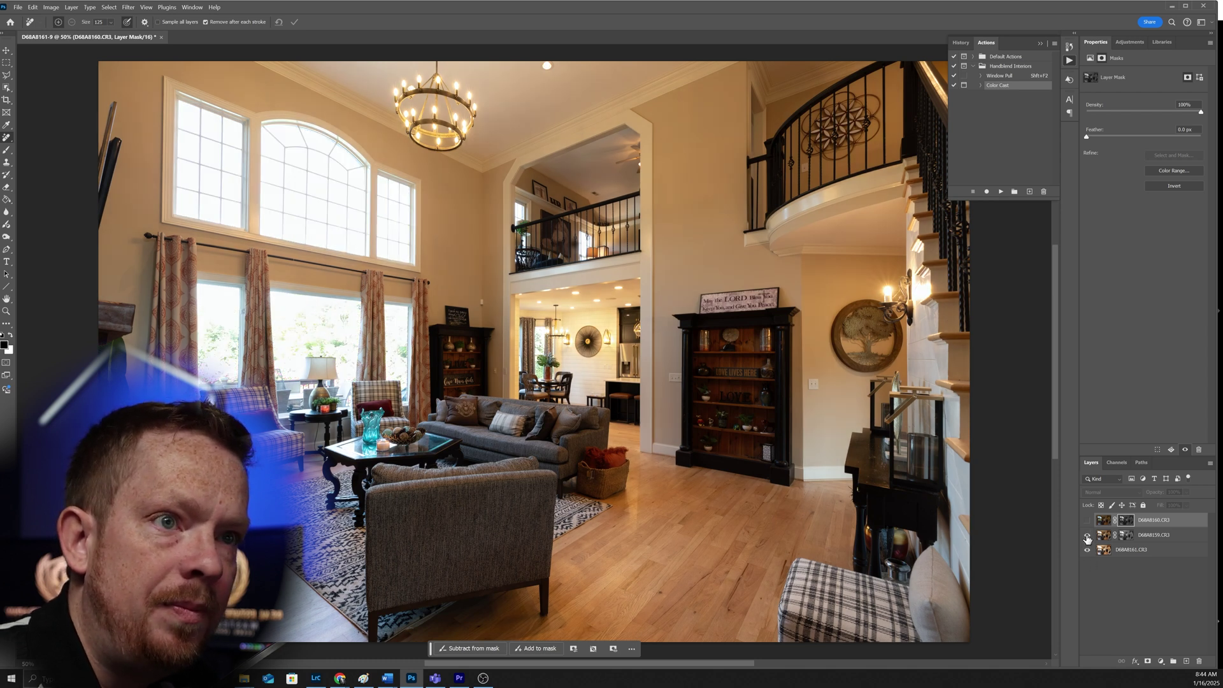
{"action": "left_click", "coordinate": [1087, 537]}
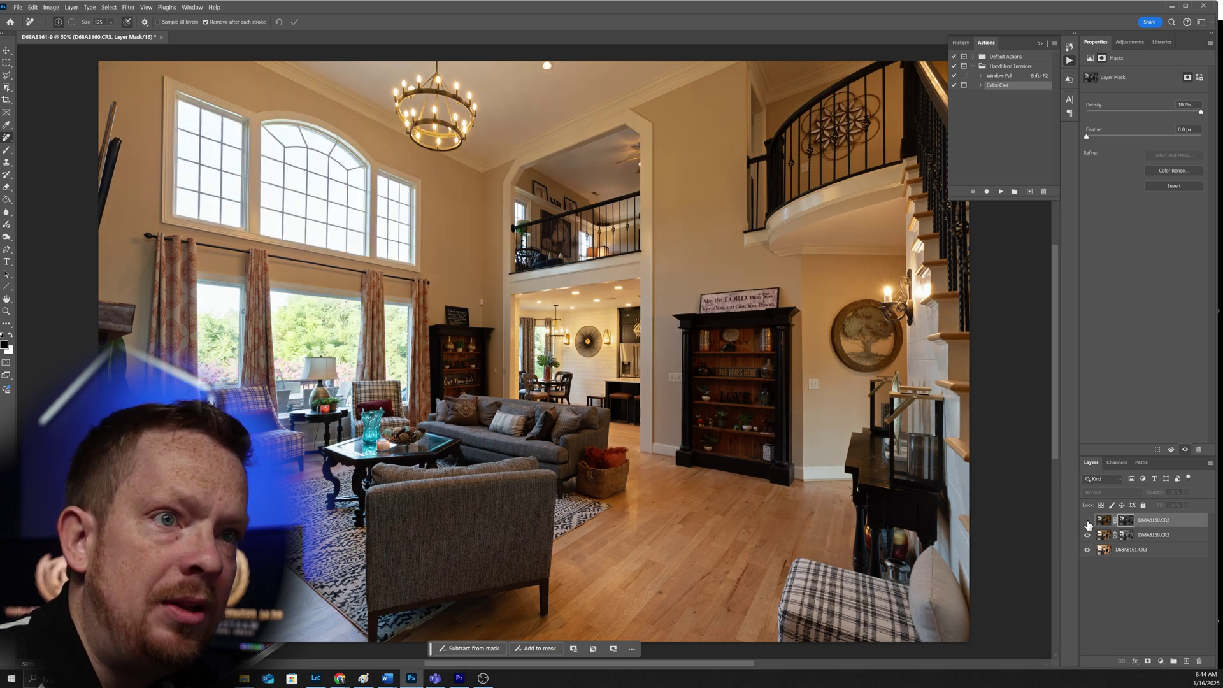
{"action": "left_click", "coordinate": [1087, 520]}
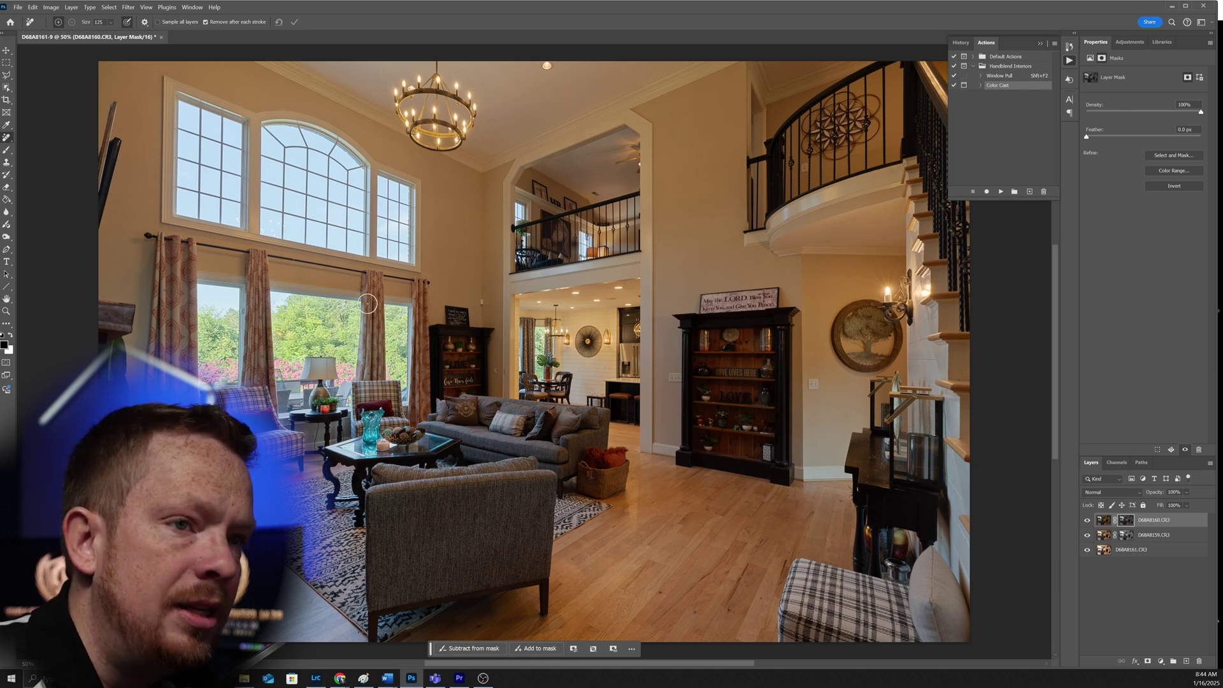
- Switch to the Brush tool and shrink it from 1200 to 800 pixels
{"action": "key", "text": "shift+j"}
{"action": "key", "text": "b"}
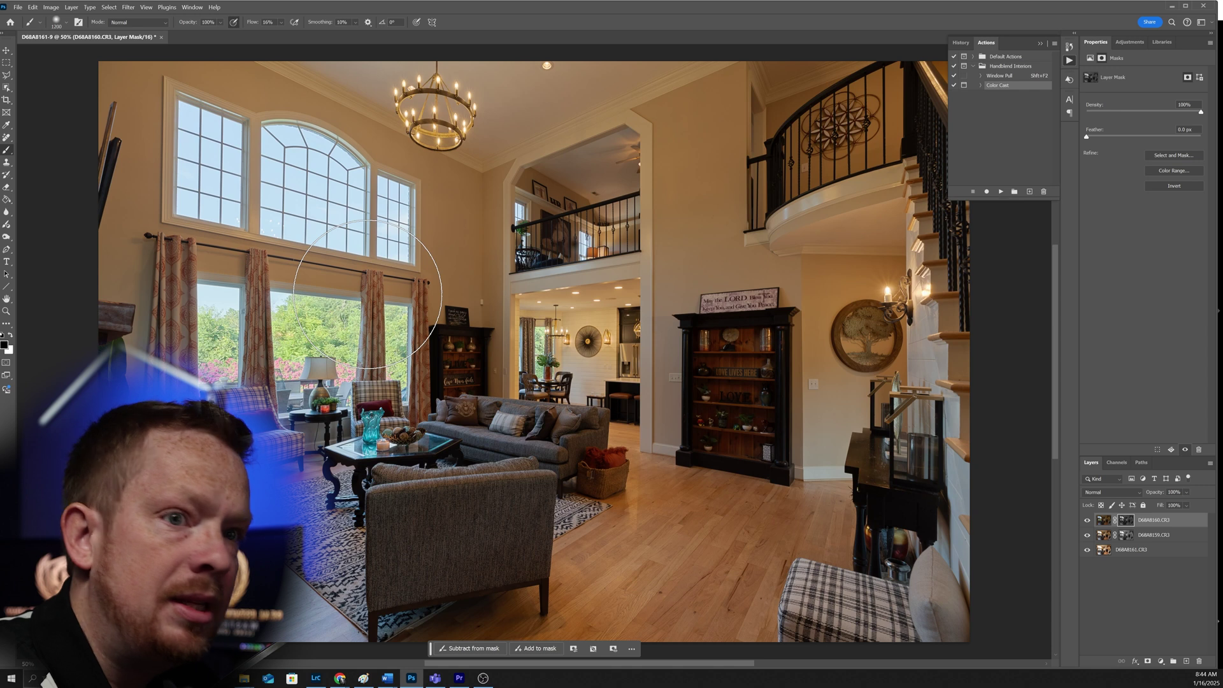
{"action": "key", "text": "bracketleft"}
{"action": "key", "text": "bracketleft"}
{"action": "key", "text": "bracketleft"}
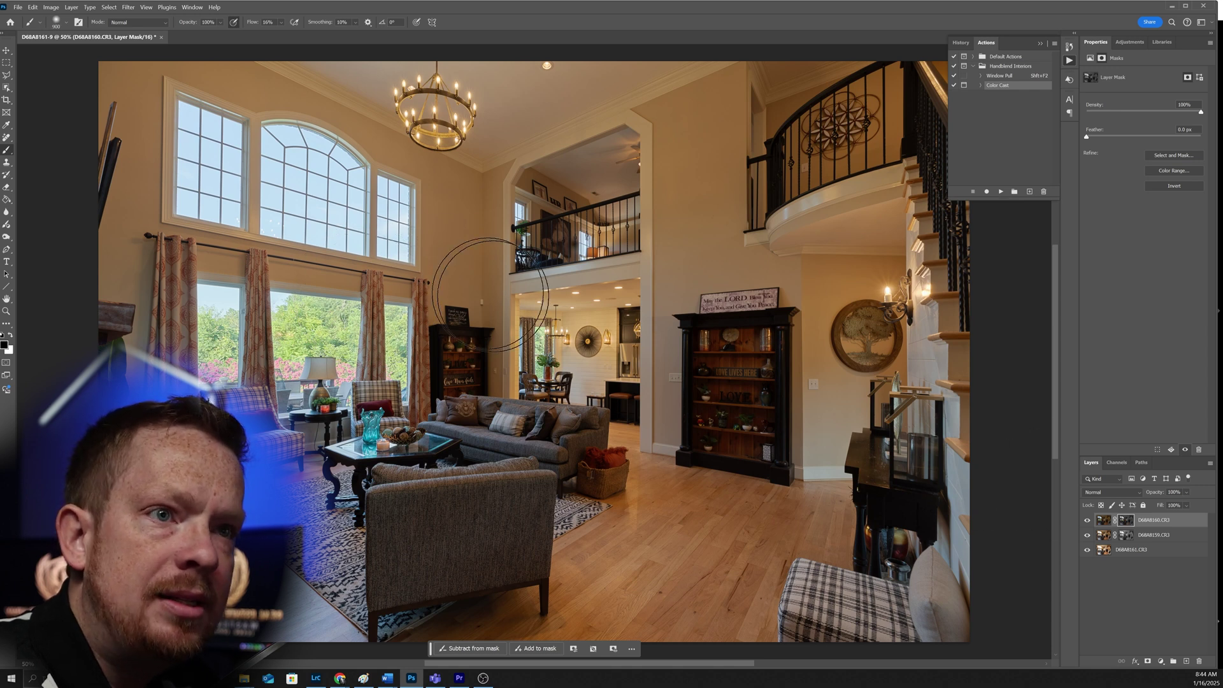
{"action": "key", "text": "bracketleft"}
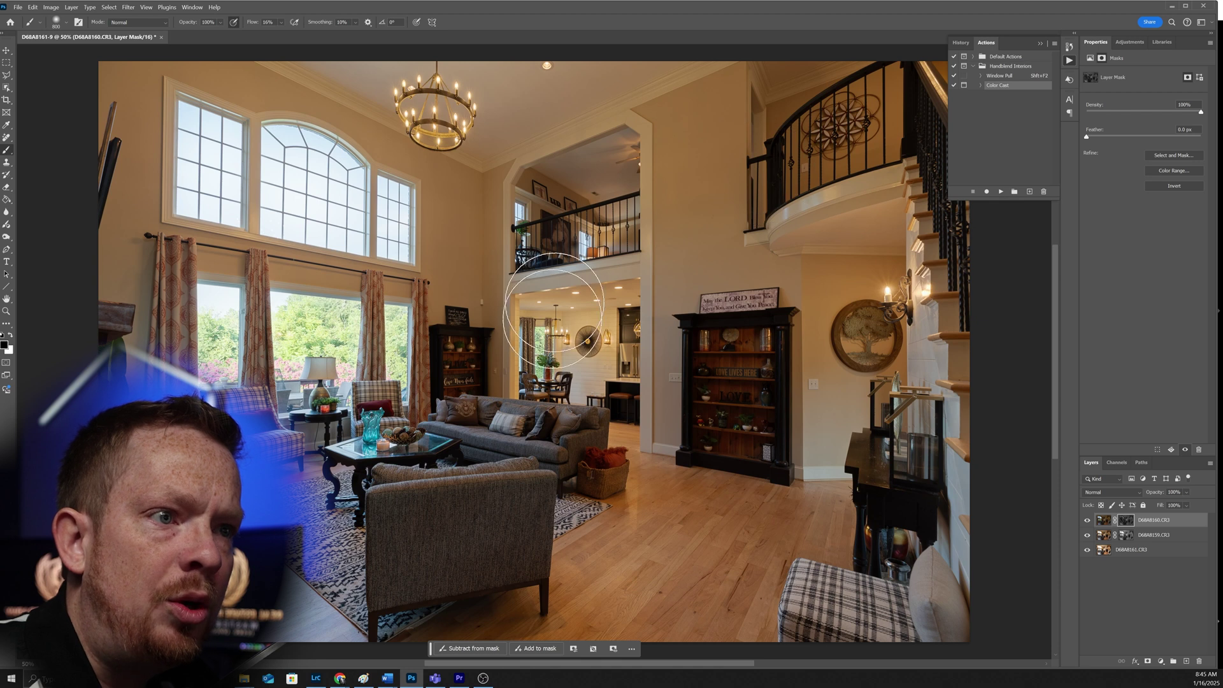
- Group the masked D68A8160.CR3 and D68A8159.CR3 layers into Group 1
{"action": "left_click", "coordinate": [1103, 520]}
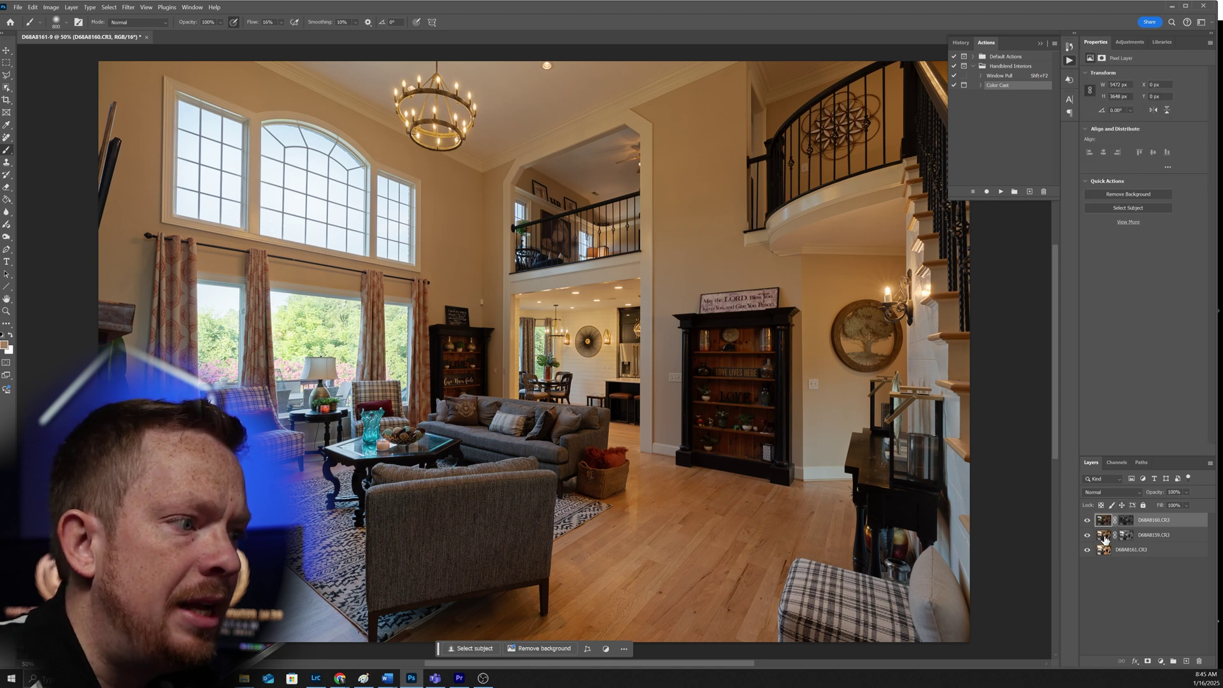
{"action": "left_click", "coordinate": [1104, 536], "text": "shift"}
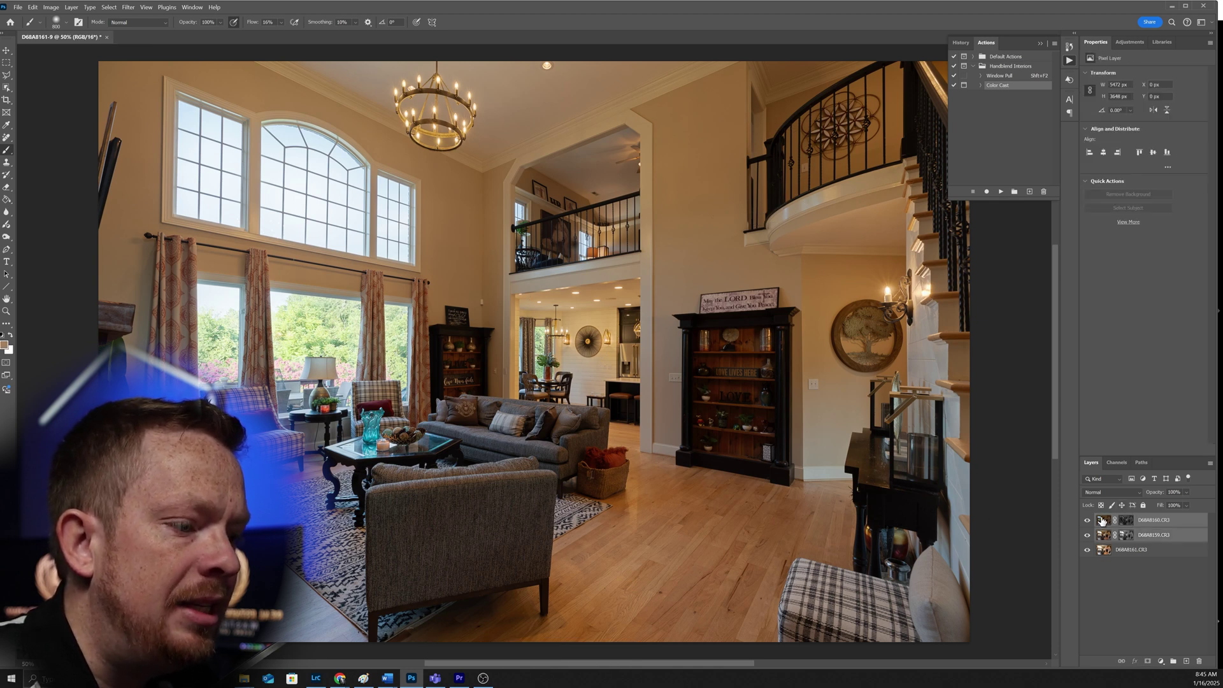
{"action": "key", "text": "ctrl+g"}
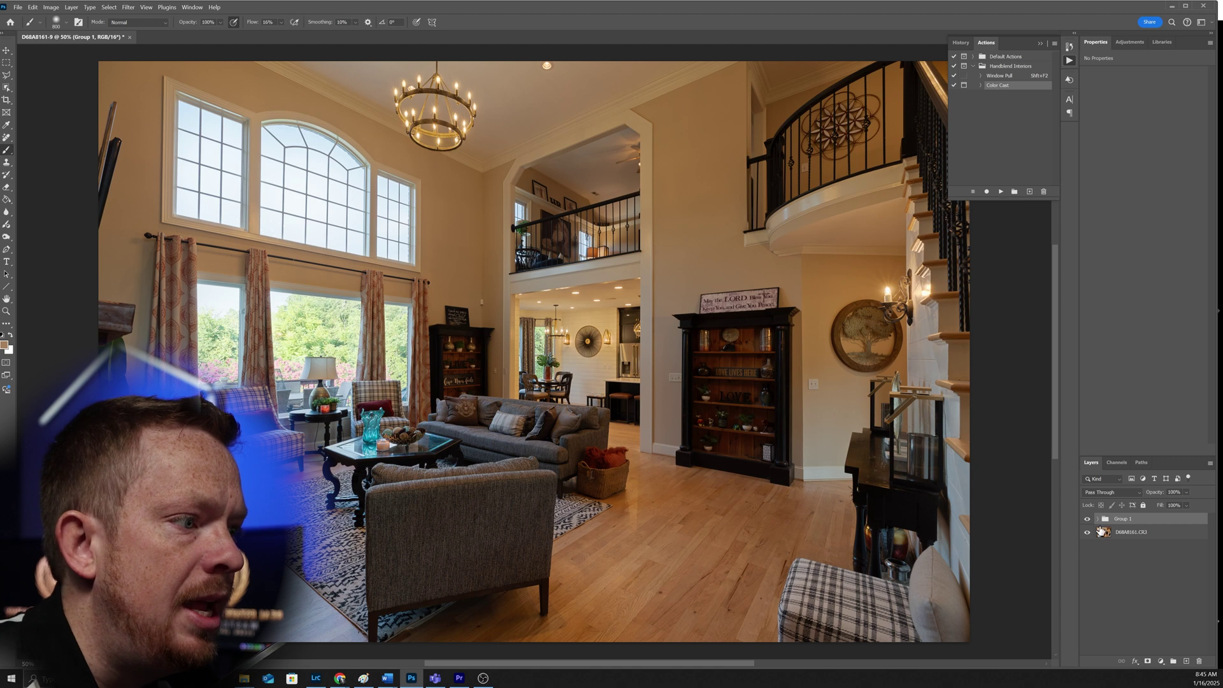
- Add a layer mask to Group 1 and invert it to black
{"action": "left_click", "coordinate": [1096, 520]}
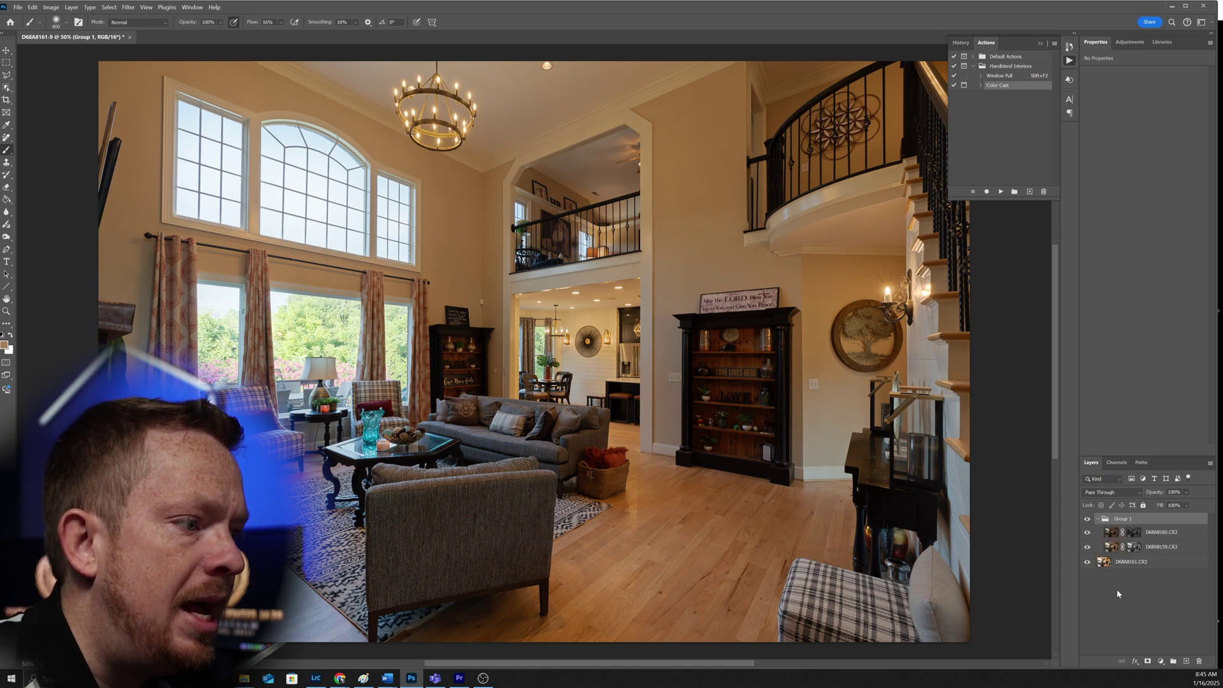
{"action": "left_click", "coordinate": [1147, 661]}
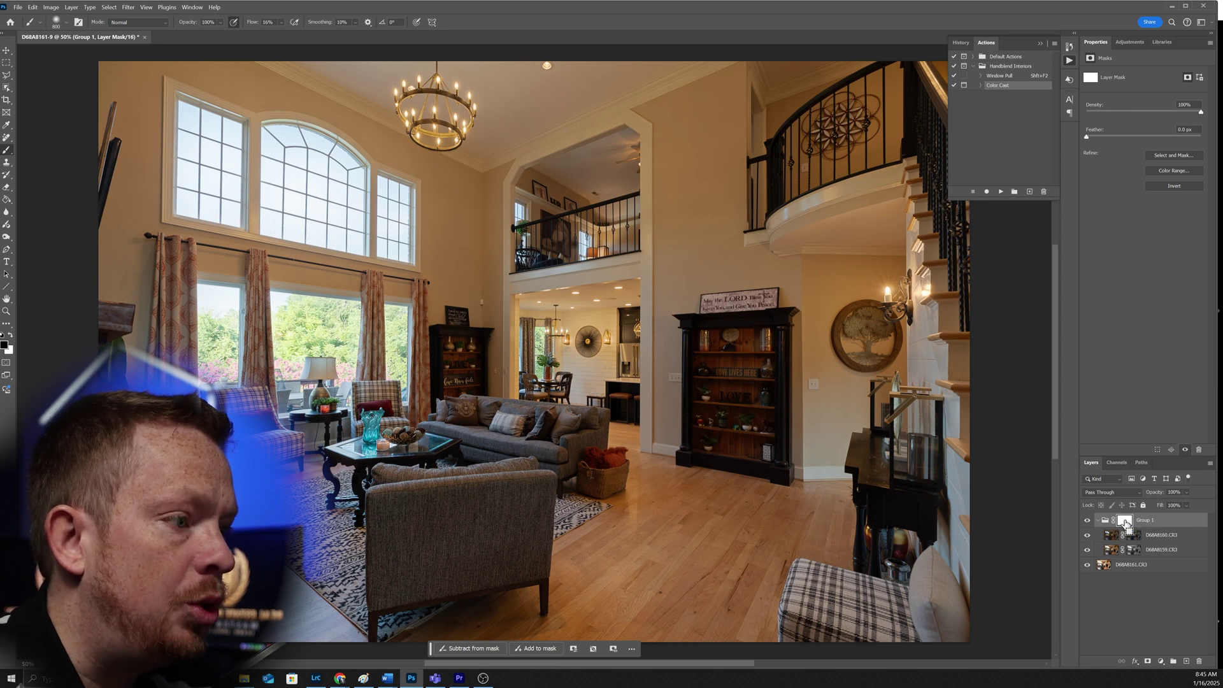
{"action": "key", "text": "ctrl+i"}
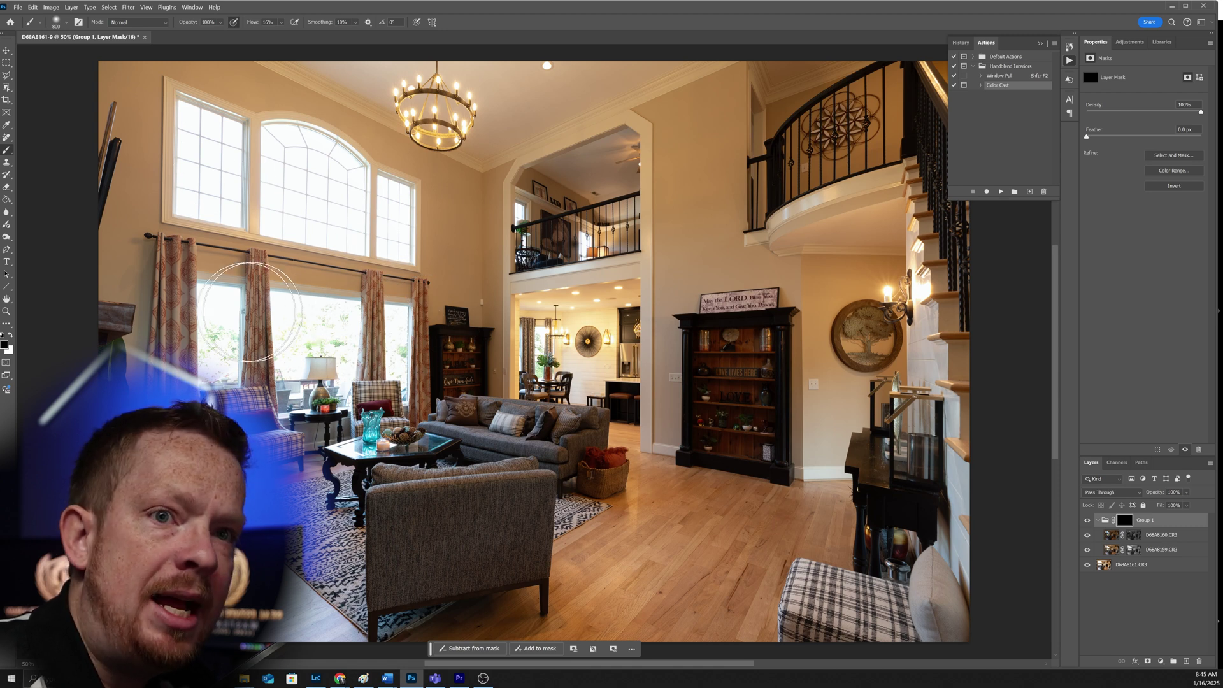
- Paint white on Group 1's mask over the window area, then black back over the left windows
{"action": "key", "text": "x"}
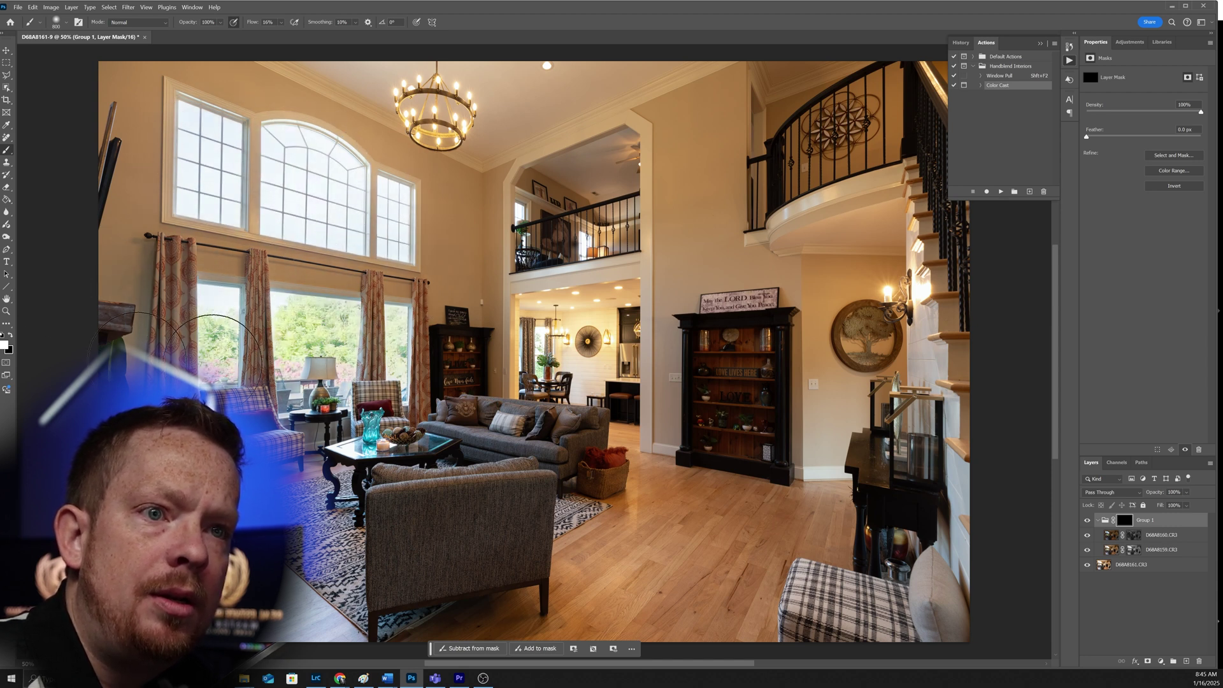
{"action": "left_click_drag", "start_coordinate": [318, 293], "coordinate": [223, 302]}
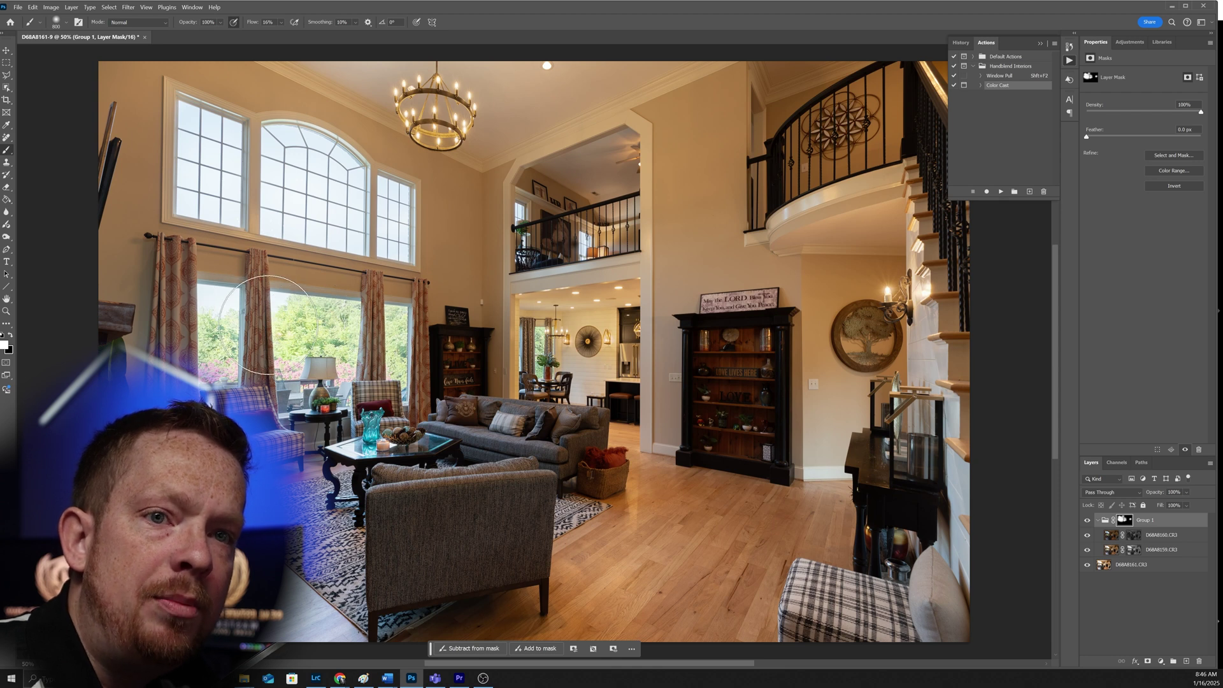
{"action": "key", "text": "x"}
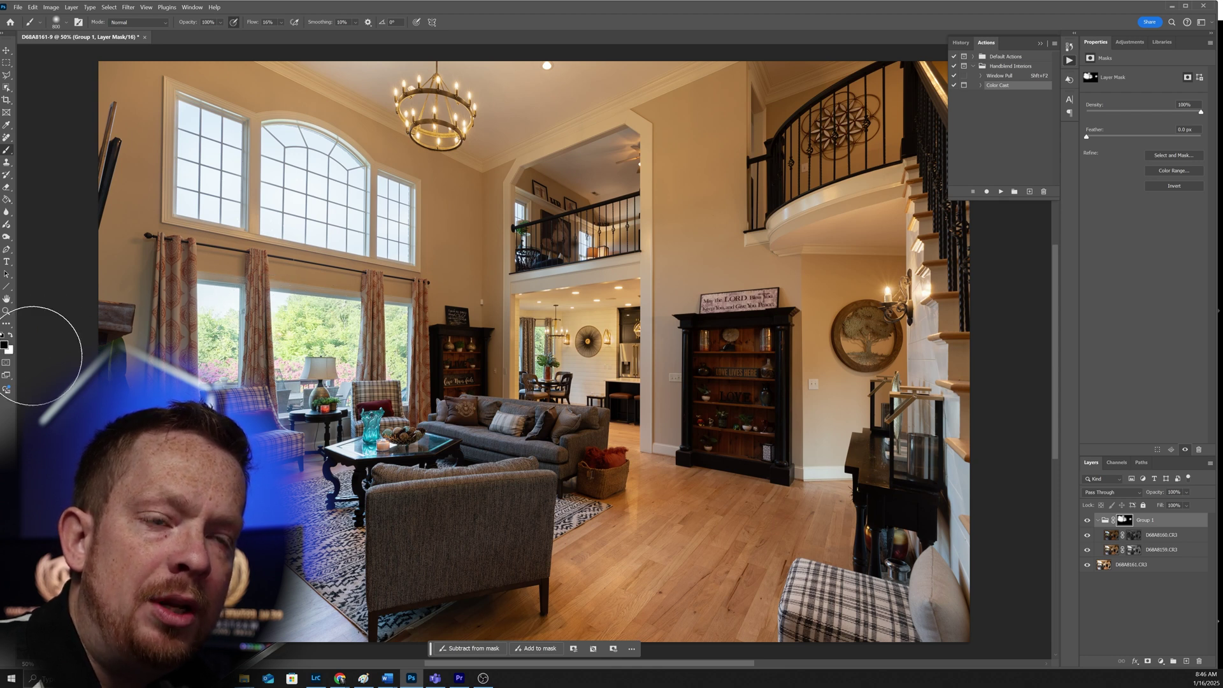
{"action": "mouse_move", "coordinate": [369, 316]}
{"action": "left_mouse_down"}
{"action": "mouse_move", "coordinate": [253, 337]}
{"action": "mouse_move", "coordinate": [280, 309]}
{"action": "mouse_move", "coordinate": [292, 345]}
{"action": "mouse_move", "coordinate": [352, 369]}
{"action": "mouse_move", "coordinate": [390, 365]}
{"action": "mouse_move", "coordinate": [330, 312]}
{"action": "mouse_move", "coordinate": [201, 331]}
{"action": "mouse_move", "coordinate": [232, 348]}
{"action": "mouse_move", "coordinate": [316, 323]}
{"action": "mouse_move", "coordinate": [315, 306]}
{"action": "mouse_move", "coordinate": [123, 305]}
{"action": "mouse_move", "coordinate": [250, 283]}
{"action": "mouse_move", "coordinate": [330, 287]}
{"action": "mouse_move", "coordinate": [208, 330]}
{"action": "mouse_move", "coordinate": [488, 347]}
{"action": "mouse_move", "coordinate": [339, 394]}
{"action": "mouse_move", "coordinate": [475, 382]}
{"action": "mouse_move", "coordinate": [487, 364]}
{"action": "mouse_move", "coordinate": [303, 298]}
{"action": "mouse_move", "coordinate": [439, 318]}
{"action": "mouse_move", "coordinate": [195, 329]}
{"action": "mouse_move", "coordinate": [301, 335]}
{"action": "mouse_move", "coordinate": [314, 319]}
{"action": "mouse_move", "coordinate": [143, 316]}
{"action": "mouse_move", "coordinate": [284, 342]}
{"action": "mouse_move", "coordinate": [215, 366]}
{"action": "left_mouse_up"}
{"action": "key", "text": "x"}
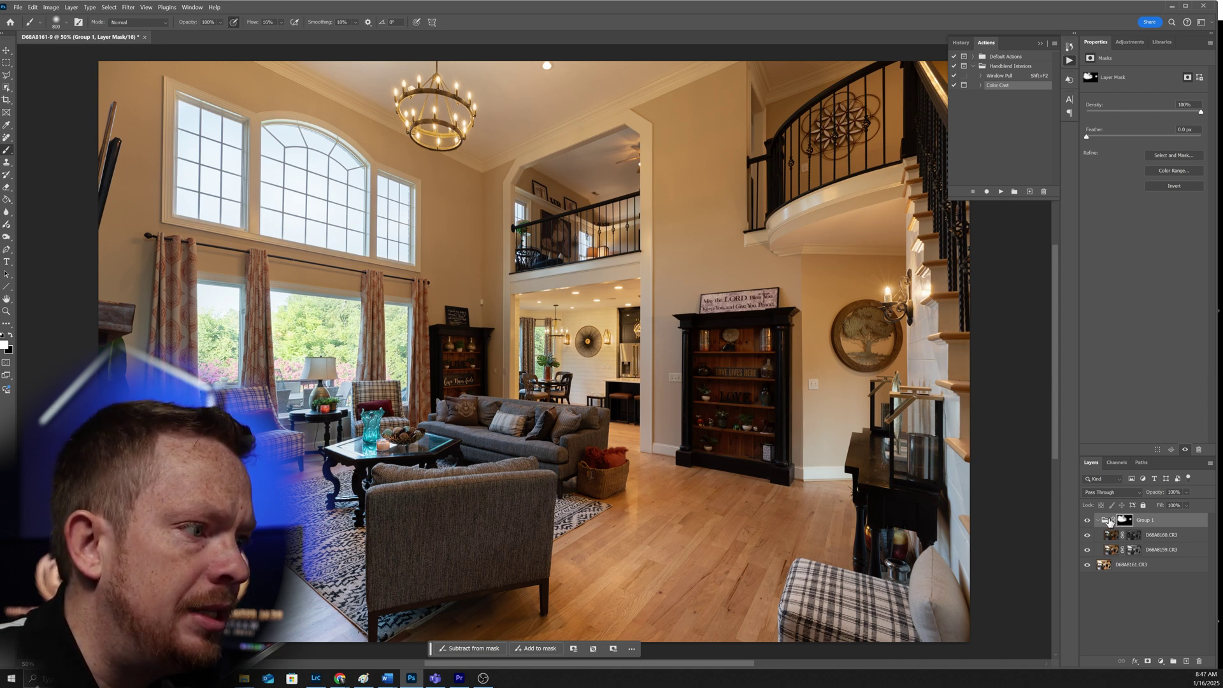
- Stamp all visible layers, from Group 1 down to D68A8161.CR3, into a new merged Layer 1
{"action": "left_click", "coordinate": [1108, 521]}
{"action": "left_click", "coordinate": [1105, 566], "text": "shift"}
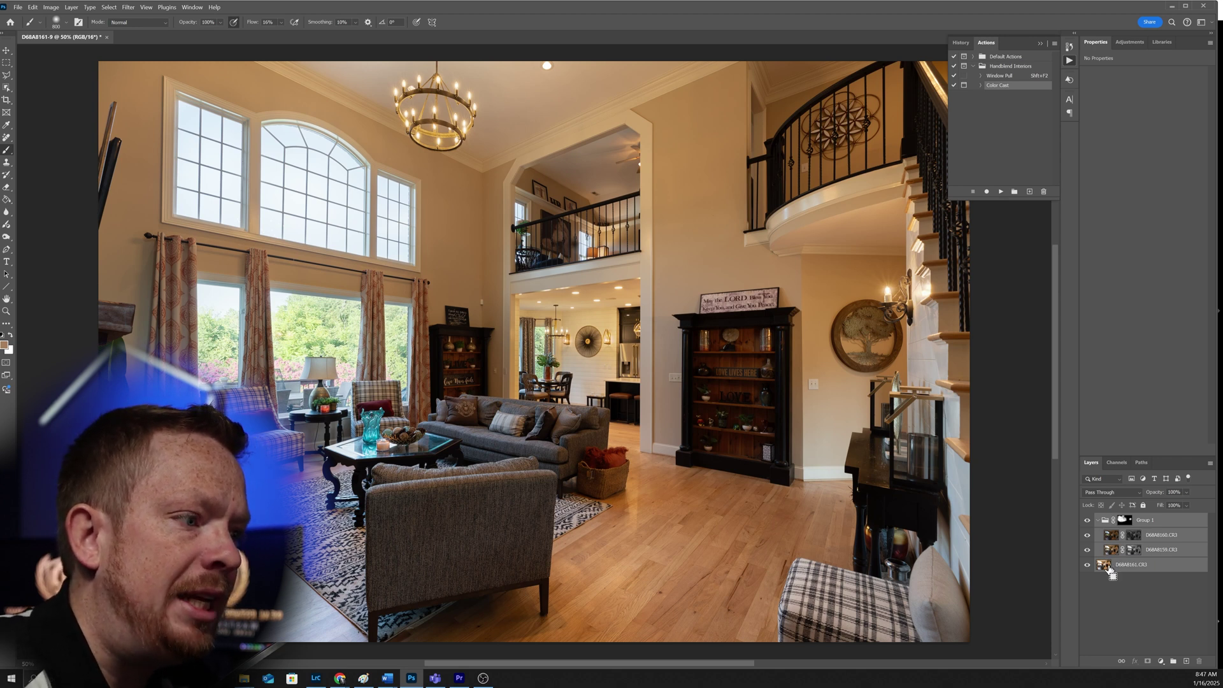
{"action": "key", "text": "ctrl+alt+shift+e"}
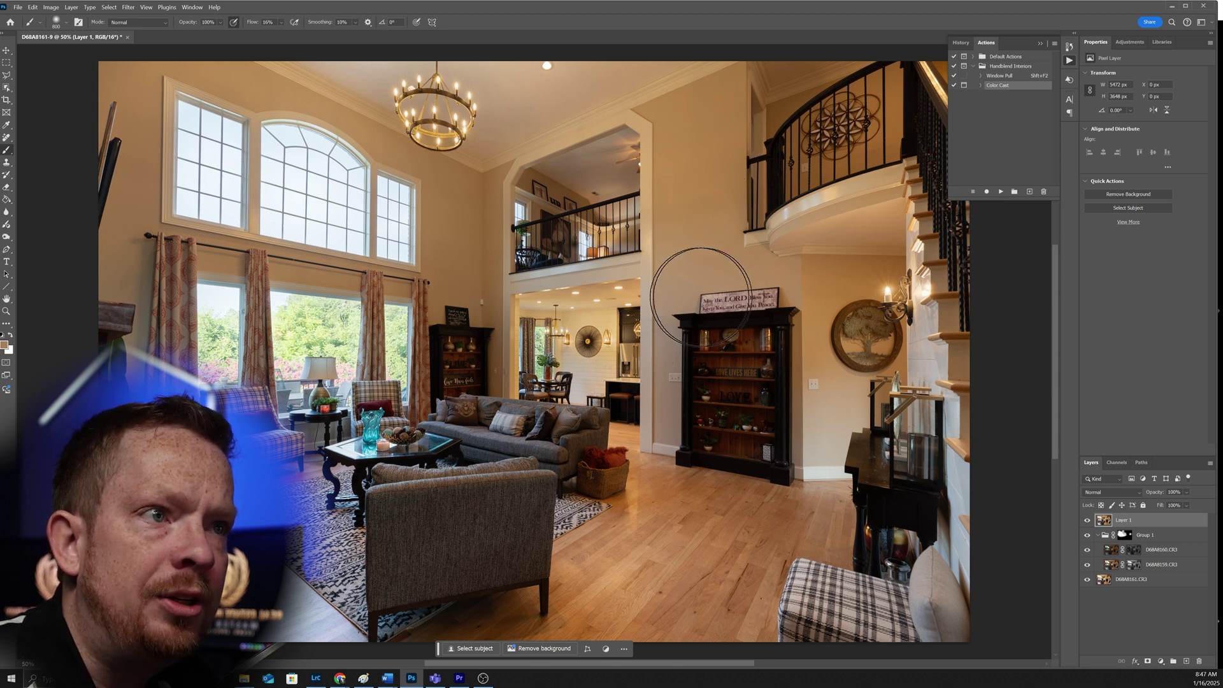
- Use Replace Color on Layer 1: sample the tan wall, widen Fuzziness, and set Saturation to -21
{"action": "left_click", "coordinate": [56, 10]}
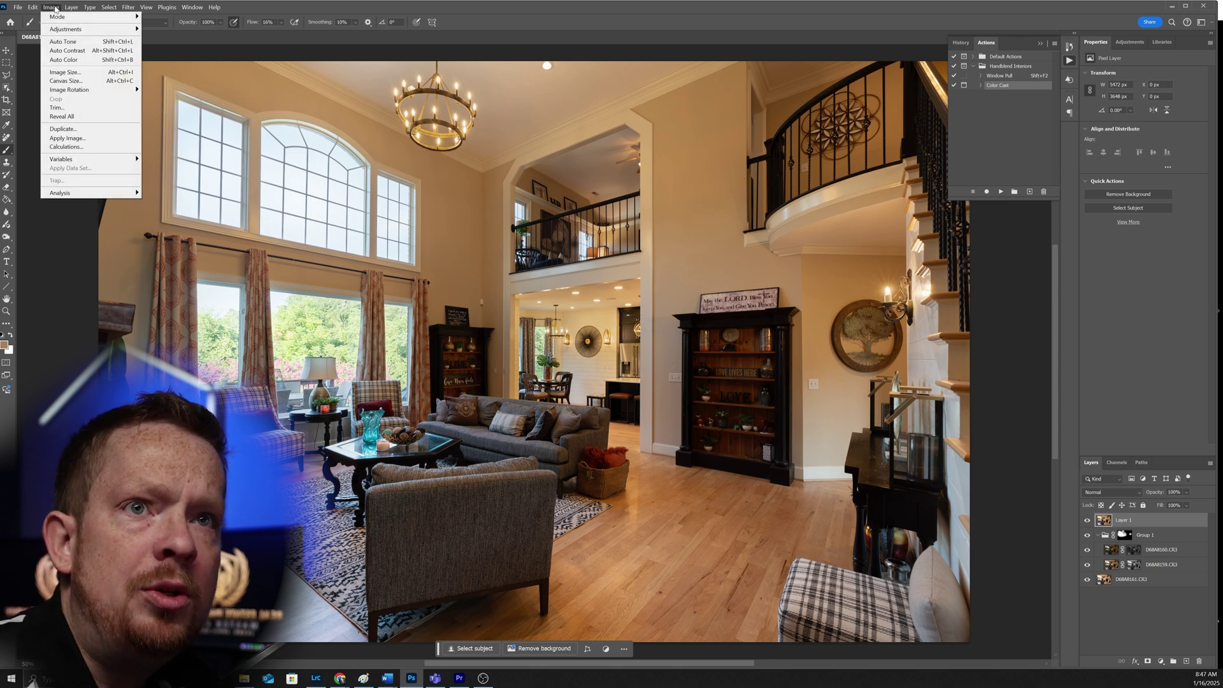
{"action": "mouse_move", "coordinate": [66, 36]}
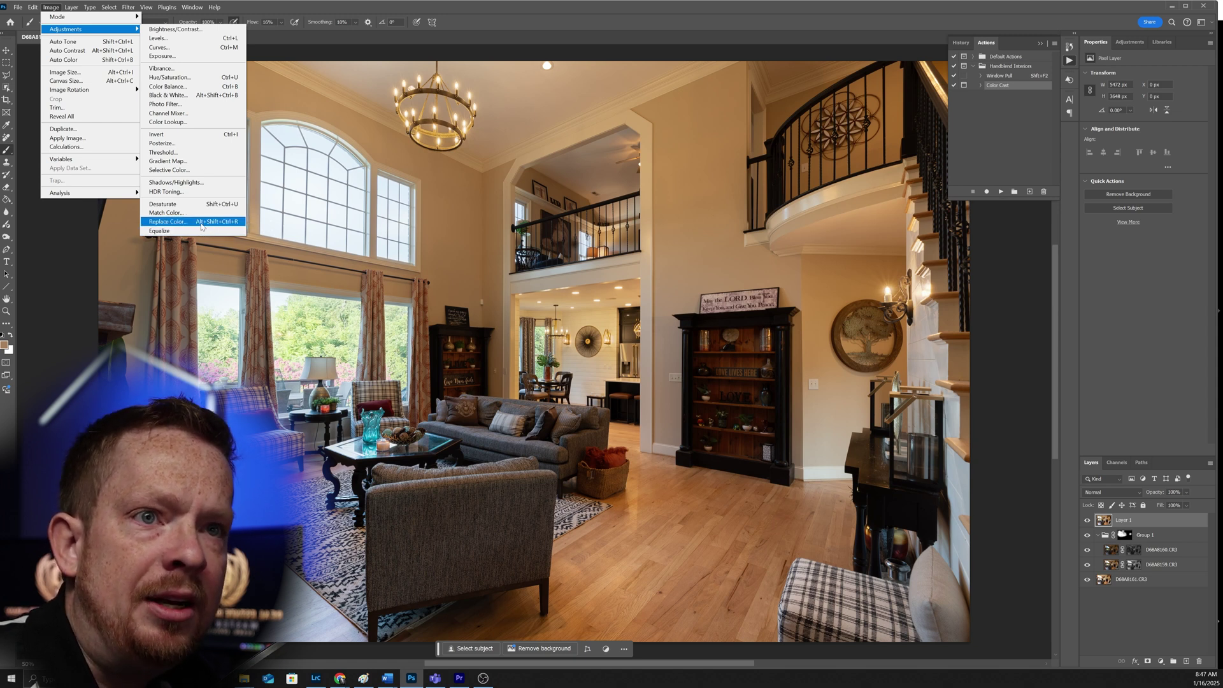
{"action": "left_click", "coordinate": [420, 282]}
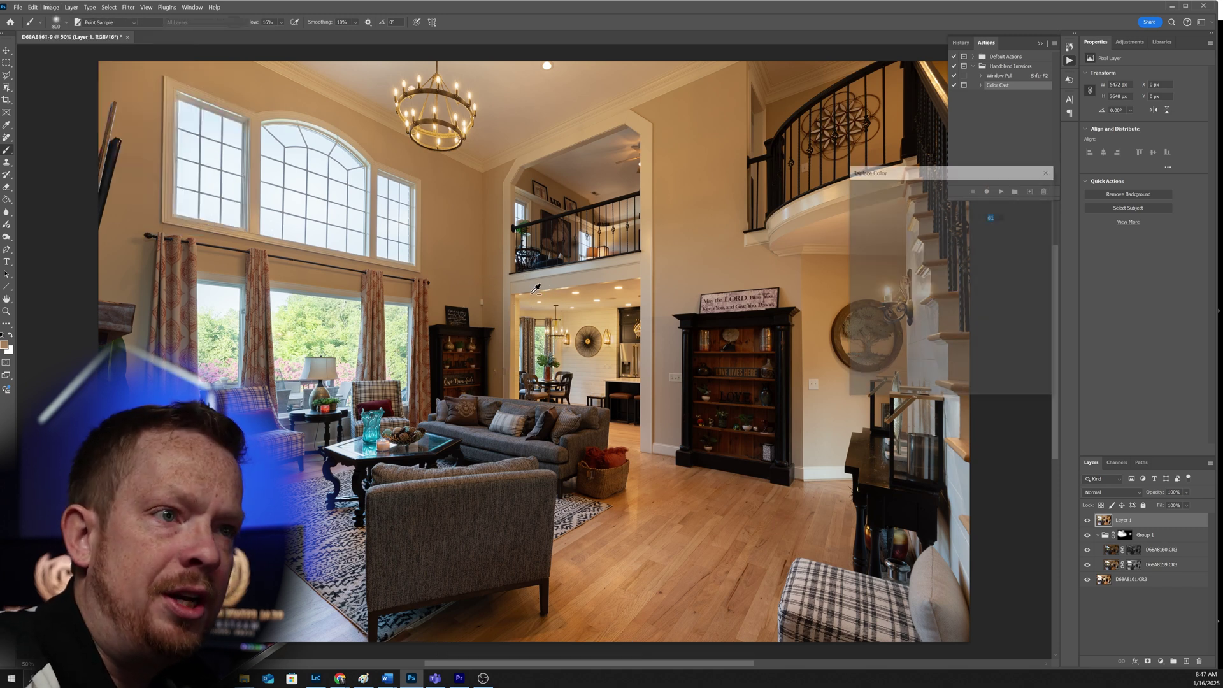
{"action": "left_click_drag", "start_coordinate": [953, 170], "coordinate": [684, 208]}
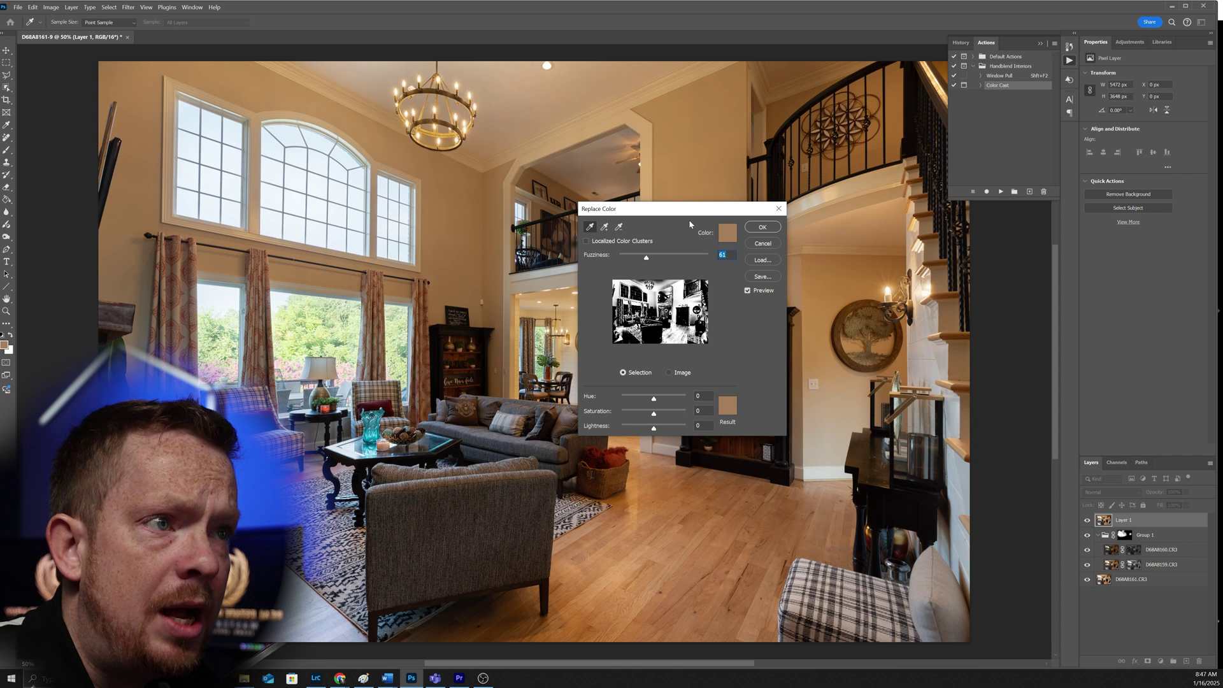
{"action": "left_click_drag", "start_coordinate": [689, 208], "coordinate": [858, 244]}
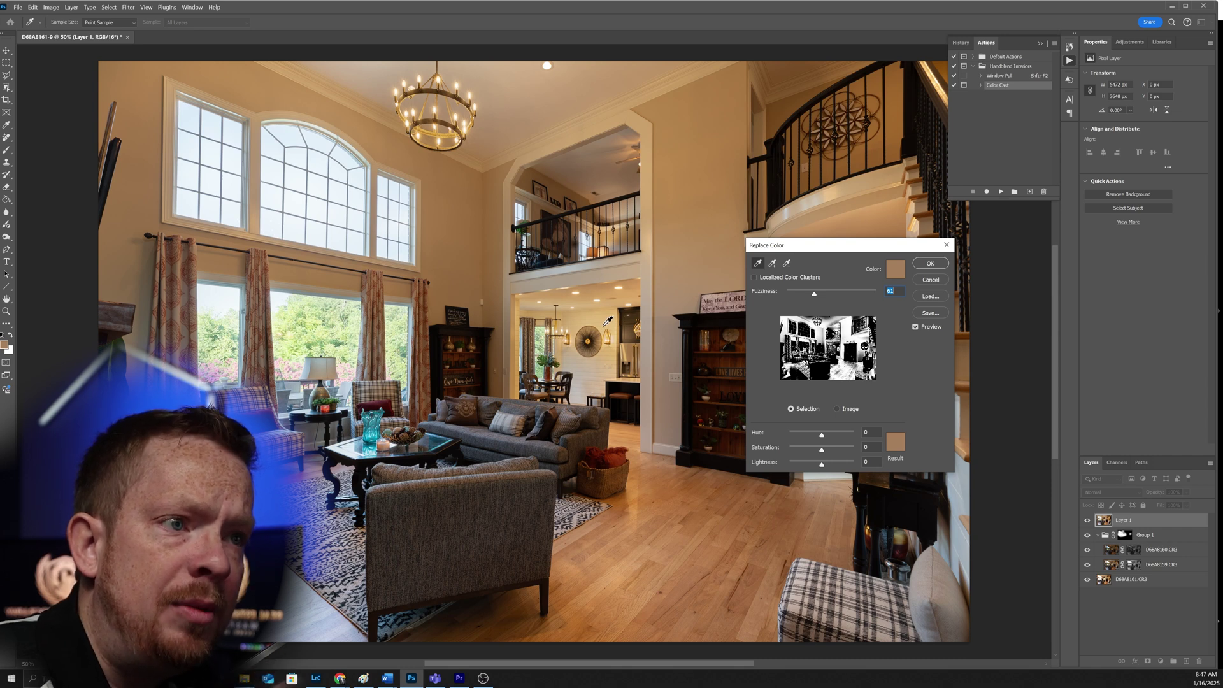
{"action": "left_click", "coordinate": [607, 322]}
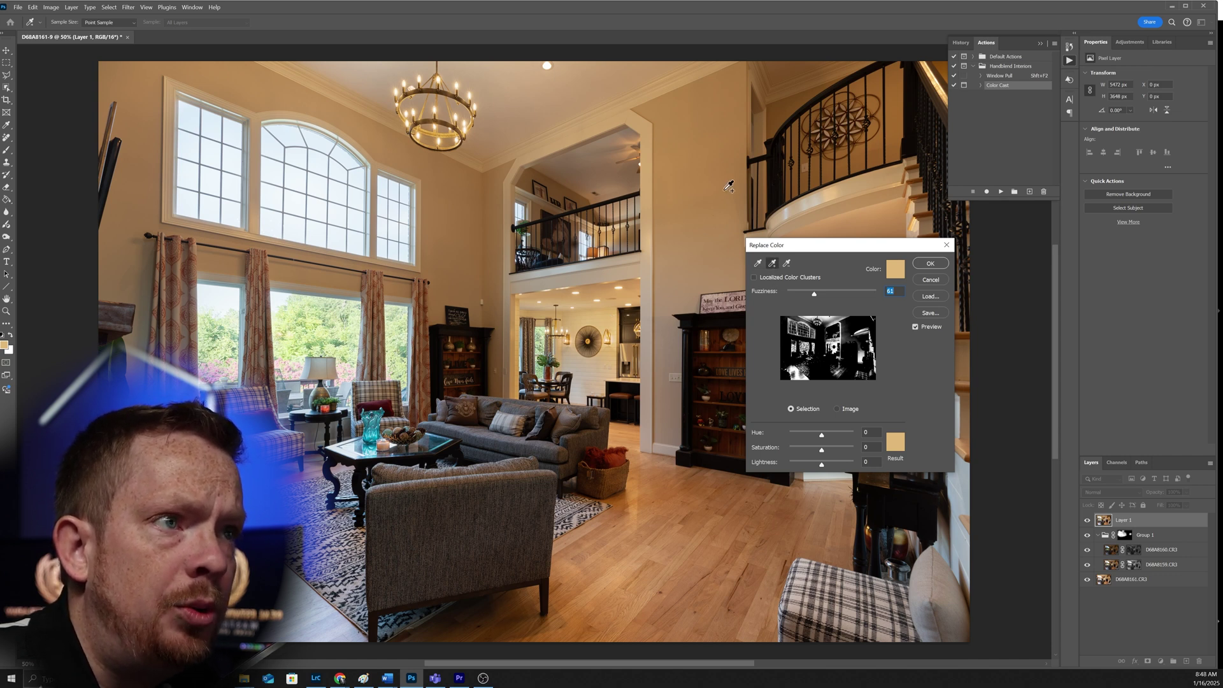
{"action": "left_click", "coordinate": [712, 110]}
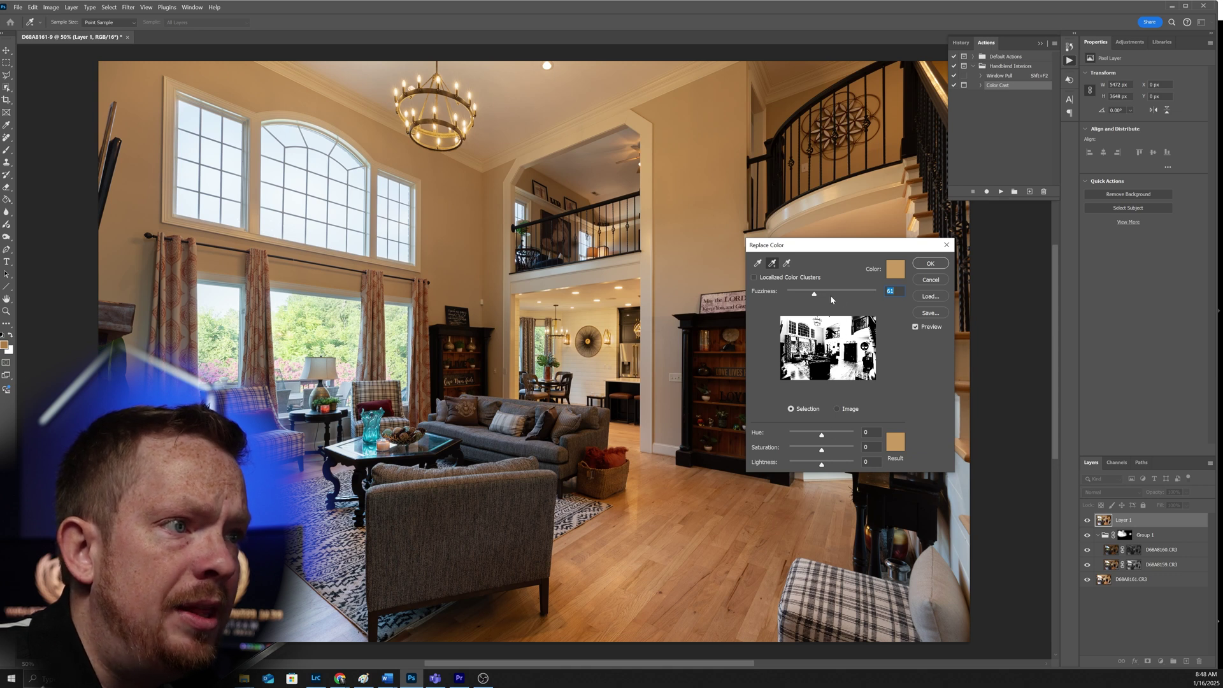
{"action": "left_click_drag", "start_coordinate": [814, 296], "coordinate": [799, 297]}
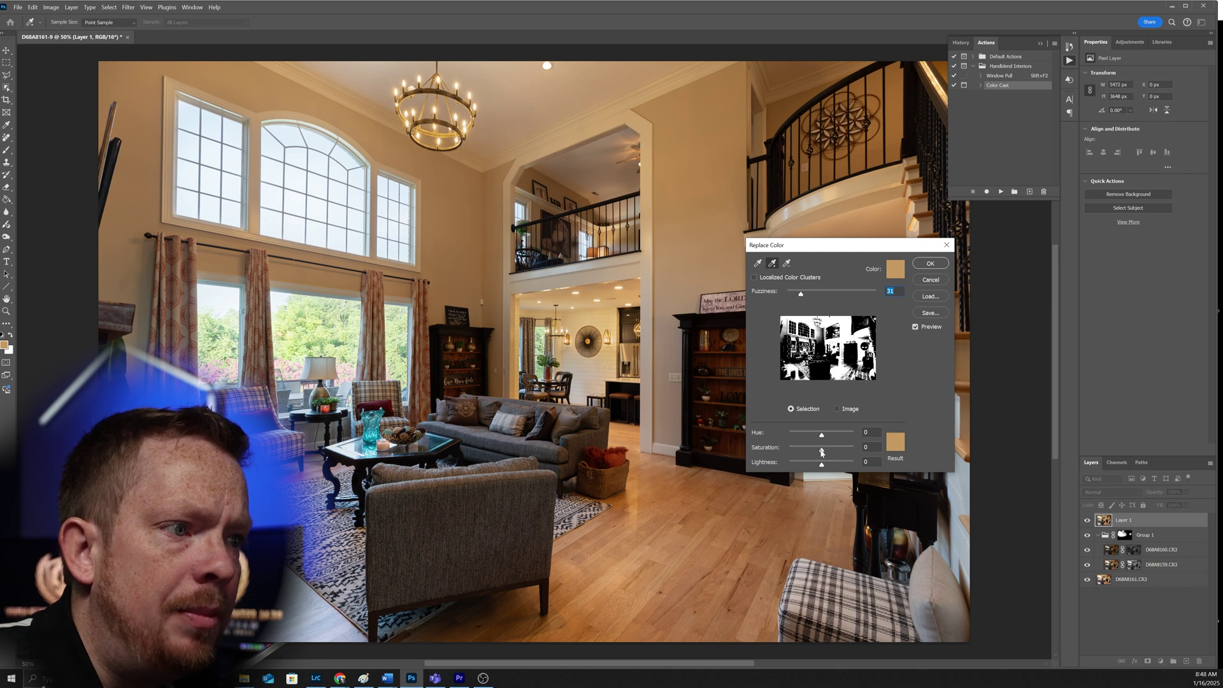
{"action": "left_click_drag", "start_coordinate": [822, 453], "coordinate": [821, 466]}
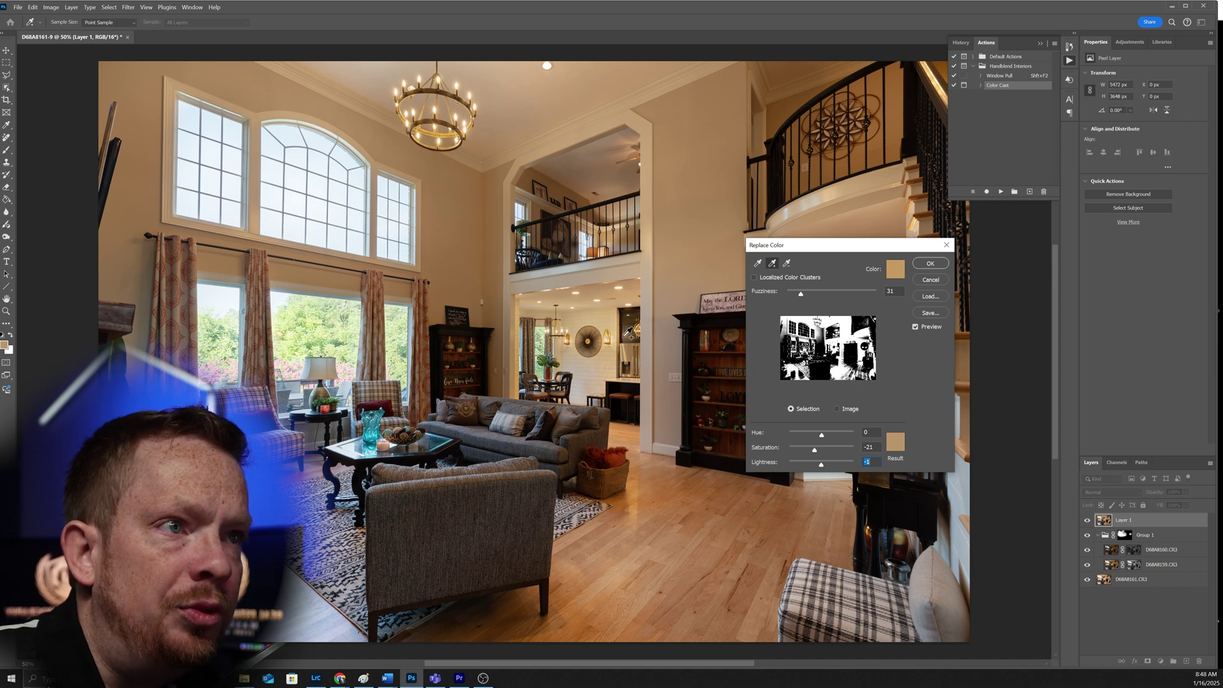
{"action": "left_click", "coordinate": [924, 267]}
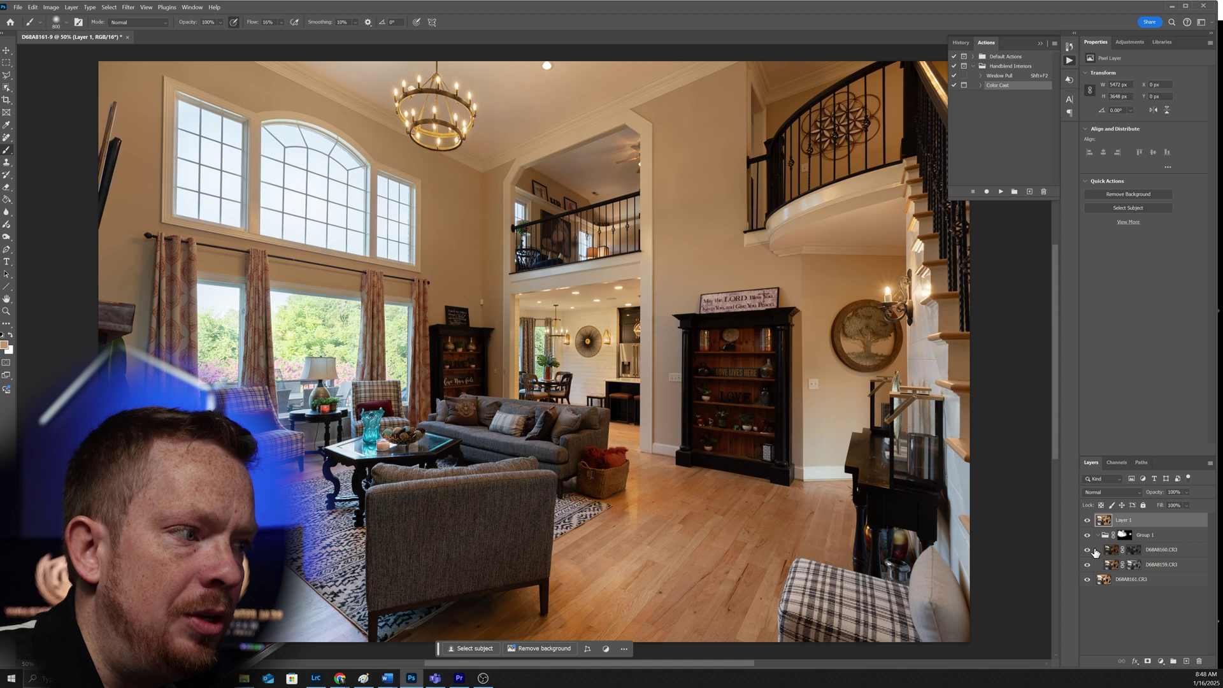
- Add an inverted mask to Layer 1 and trial-paint the correction over the doorway and upper wall
{"action": "left_click", "coordinate": [1147, 661]}
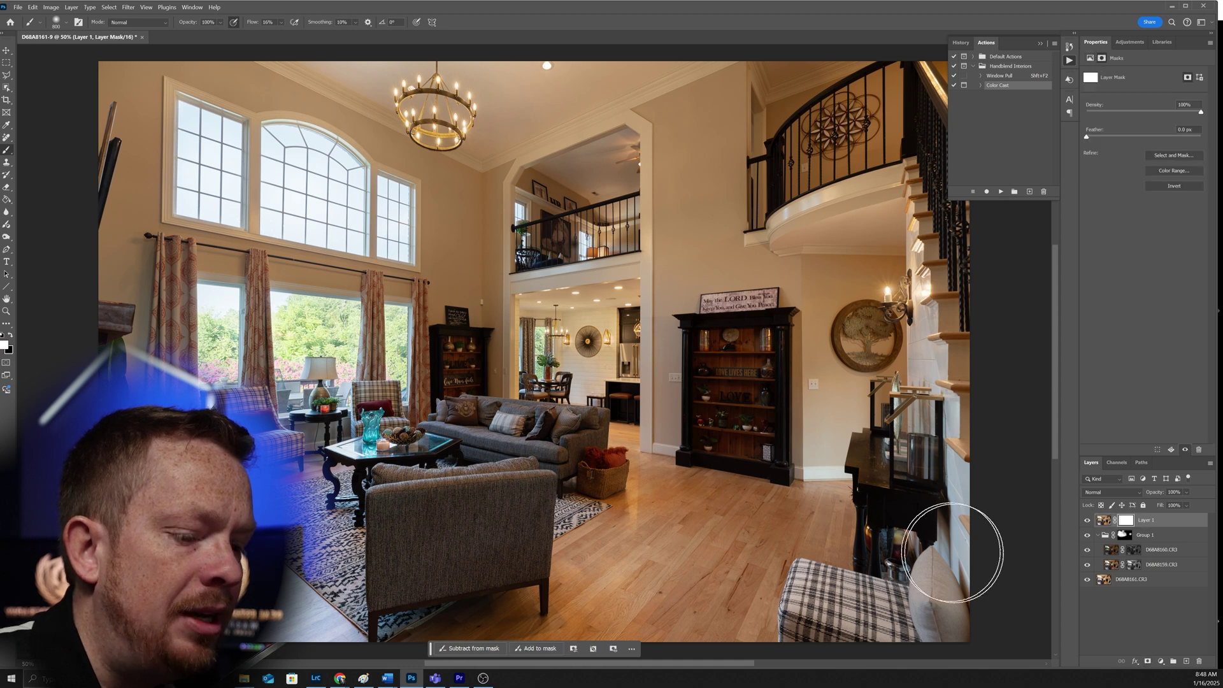
{"action": "key", "text": "ctrl+i"}
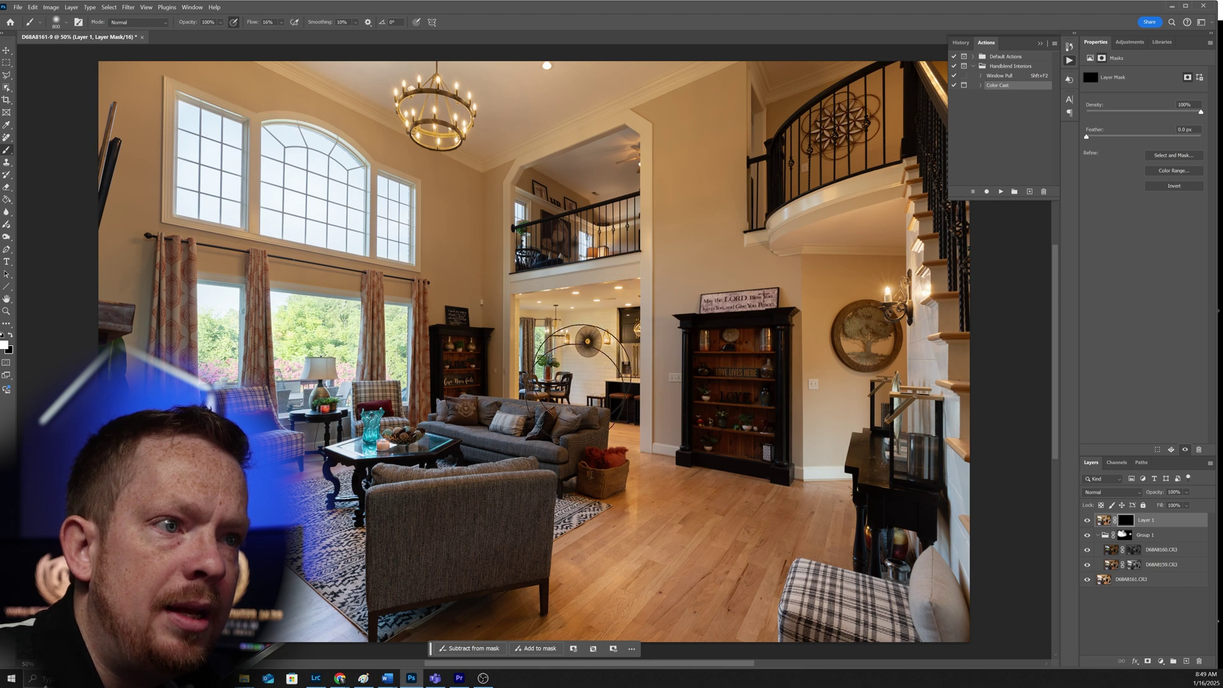
{"action": "mouse_move", "coordinate": [599, 341]}
{"action": "left_mouse_down"}
{"action": "mouse_move", "coordinate": [612, 335]}
{"action": "mouse_move", "coordinate": [650, 376]}
{"action": "left_mouse_up"}
{"action": "mouse_move", "coordinate": [712, 157]}
{"action": "left_mouse_down"}
{"action": "mouse_move", "coordinate": [712, 209]}
{"action": "mouse_move", "coordinate": [684, 283]}
{"action": "mouse_move", "coordinate": [664, 296]}
{"action": "mouse_move", "coordinate": [650, 261]}
{"action": "mouse_move", "coordinate": [759, 253]}
{"action": "mouse_move", "coordinate": [731, 295]}
{"action": "left_mouse_up"}
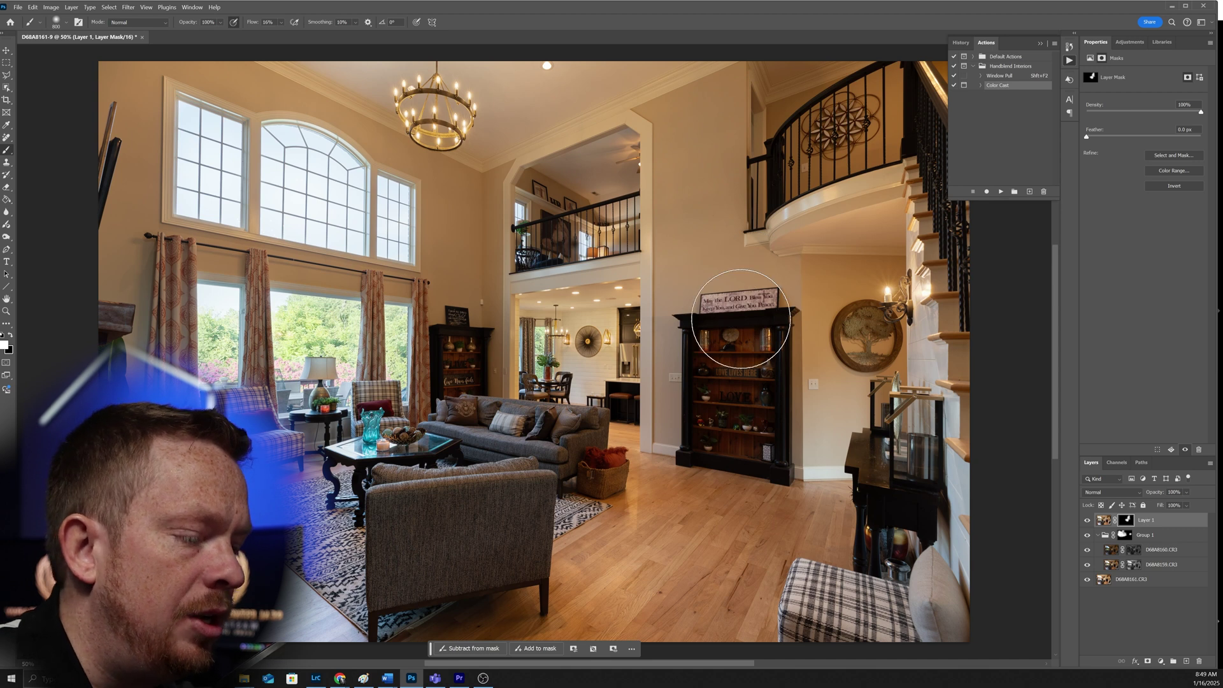
{"action": "key", "text": "ctrl+z"}
- Fill the mask white, paint black over the right-hand chair with a 1400 px brush, then close
{"action": "key", "text": "alt+BackSpace"}
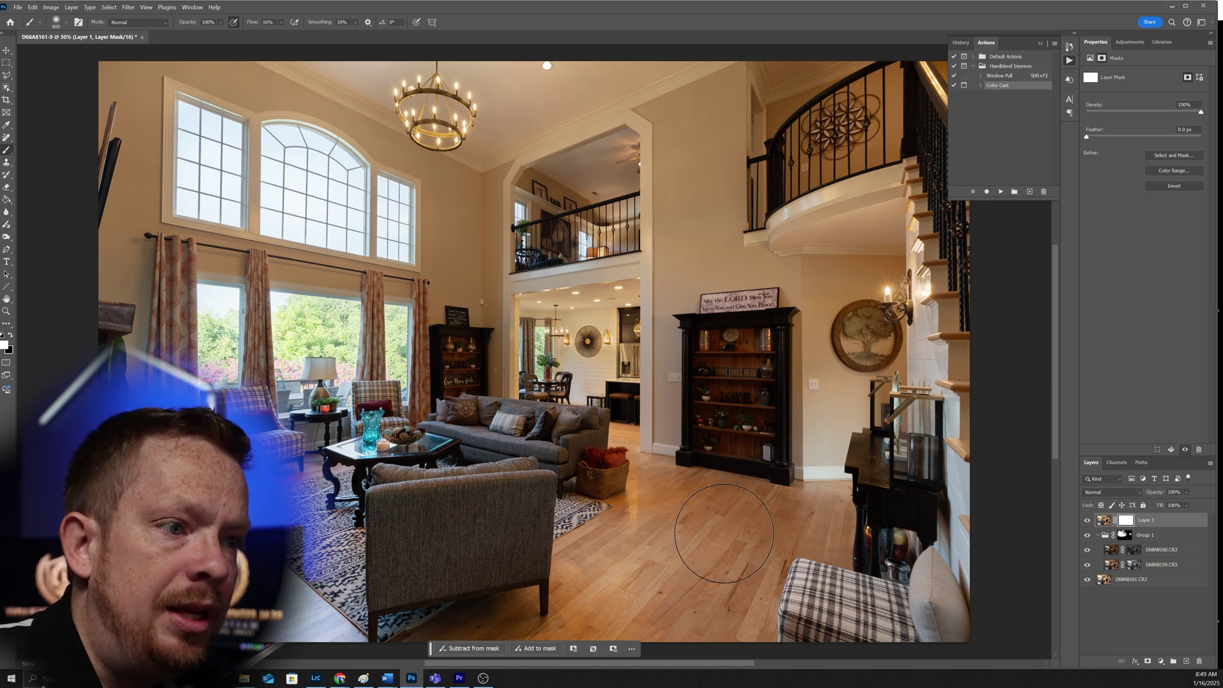
{"action": "key", "text": "x"}
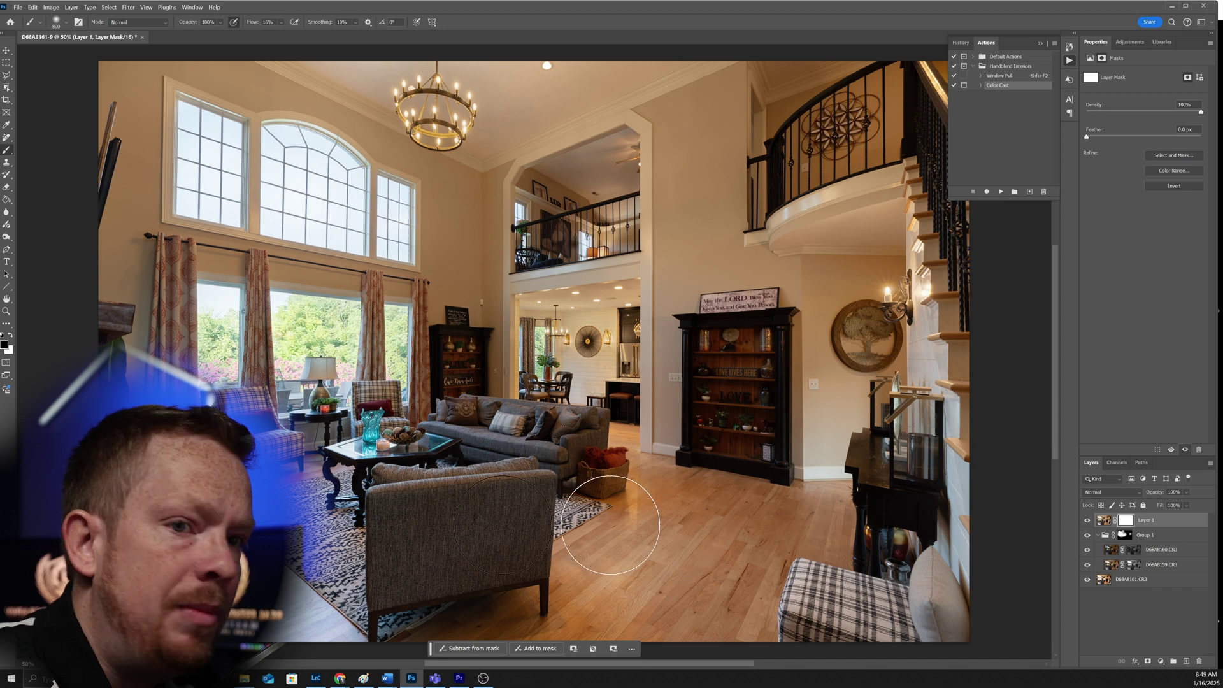
{"action": "key", "text": "bracketright"}
{"action": "key", "text": "bracketright"}
{"action": "key", "text": "bracketright"}
{"action": "key", "text": "bracketright"}
{"action": "key", "text": "bracketright"}
{"action": "key", "text": "bracketright"}
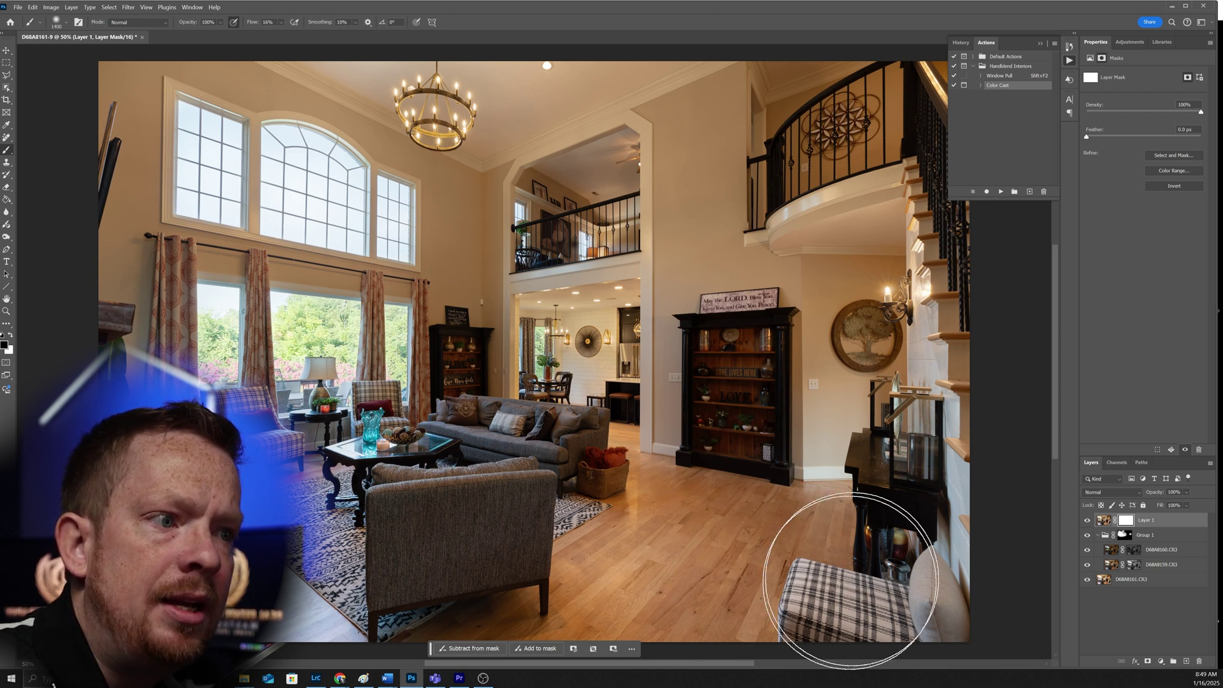
{"action": "mouse_move", "coordinate": [855, 582]}
{"action": "left_mouse_down"}
{"action": "mouse_move", "coordinate": [822, 602]}
{"action": "mouse_move", "coordinate": [810, 565]}
{"action": "left_mouse_up"}
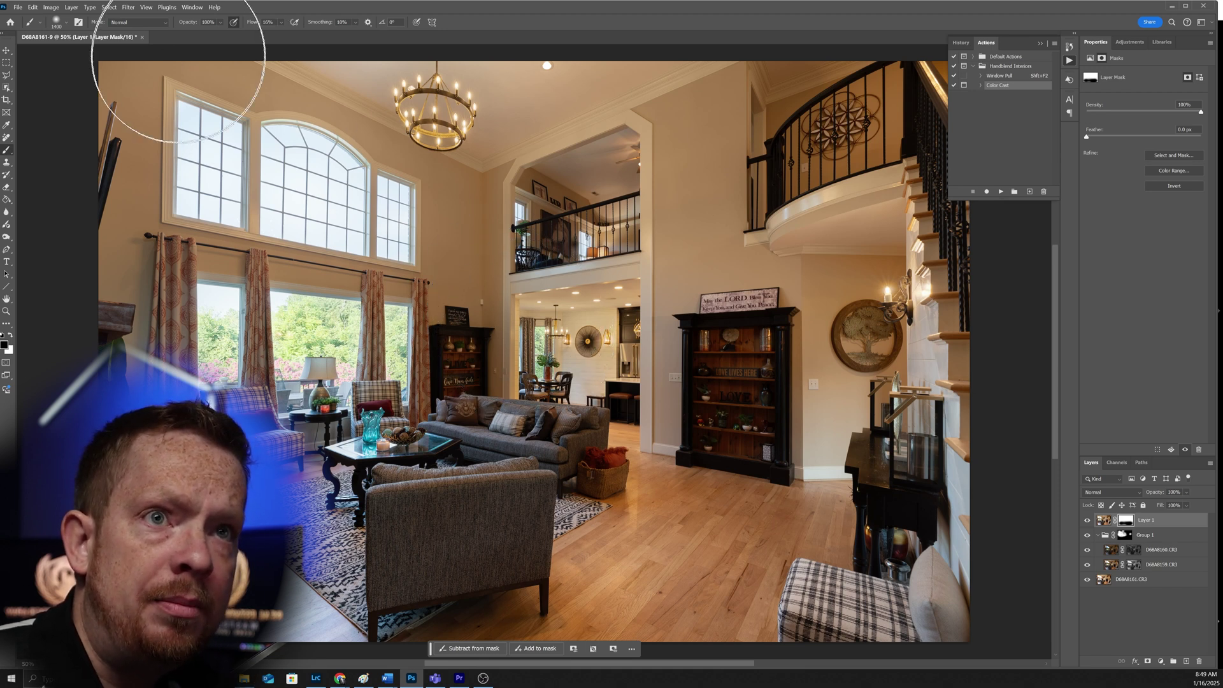
{"action": "left_click", "coordinate": [142, 37]}
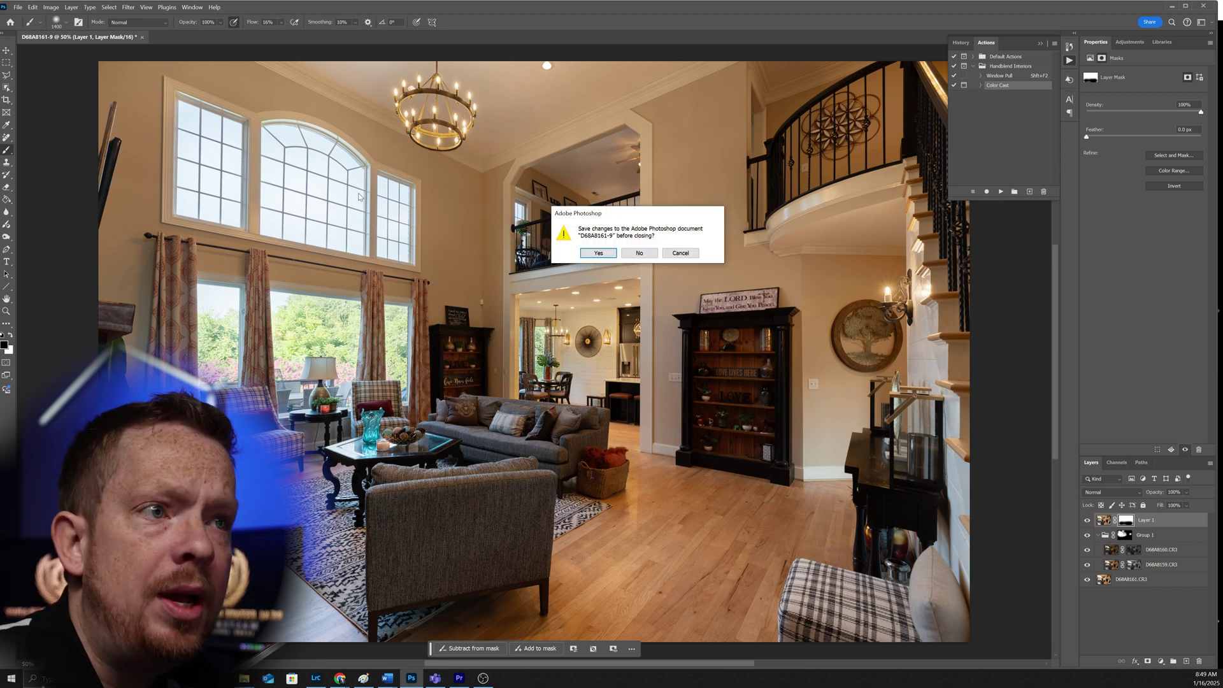
- Save the blend on closing so it returns to Lightroom as D68A8159-Edit-6.tif
{"action": "left_click", "coordinate": [597, 253]}
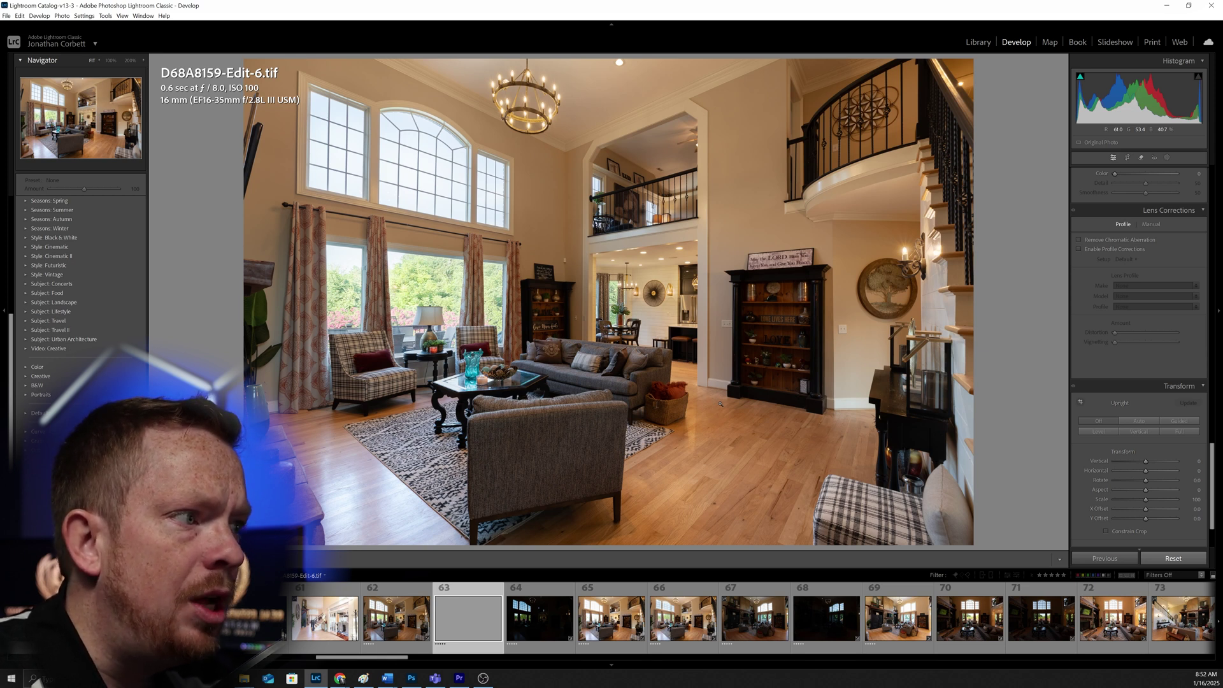
{"action": "scroll", "coordinate": [1132, 354], "scroll_direction": "down", "scroll_amount": 2}
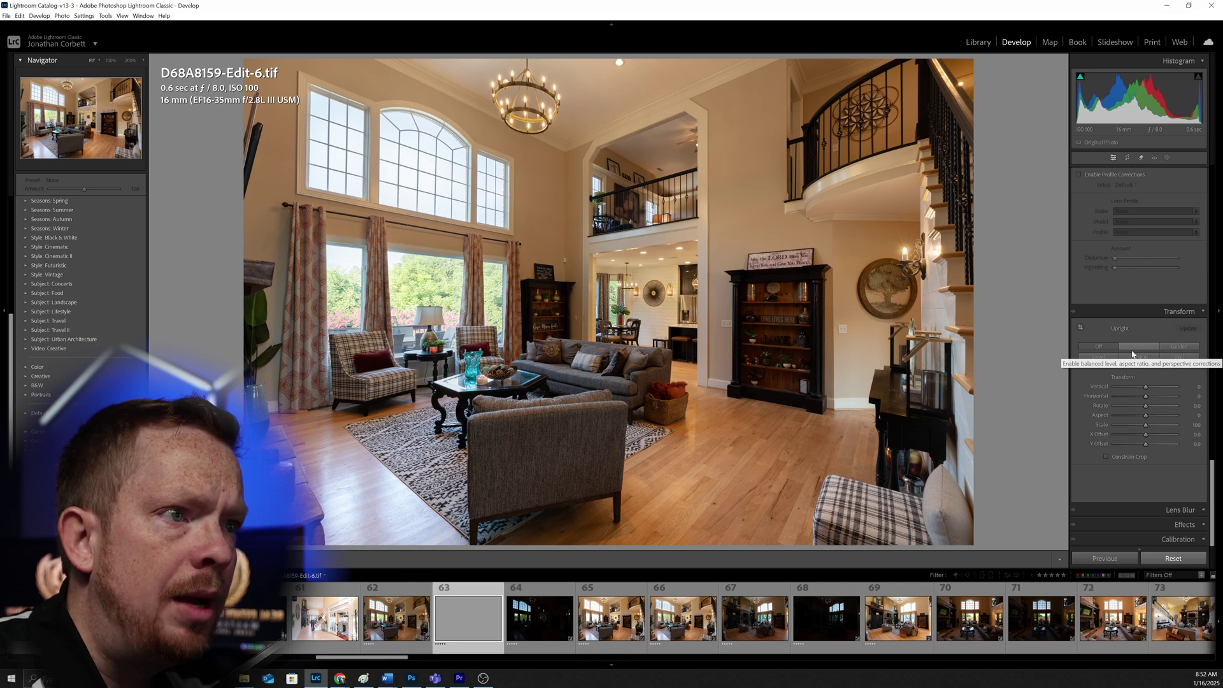
- Auto-straighten D68A8159-Edit-6.tif's verticals and crop in from the top-left corner
{"action": "left_click", "coordinate": [1131, 352]}
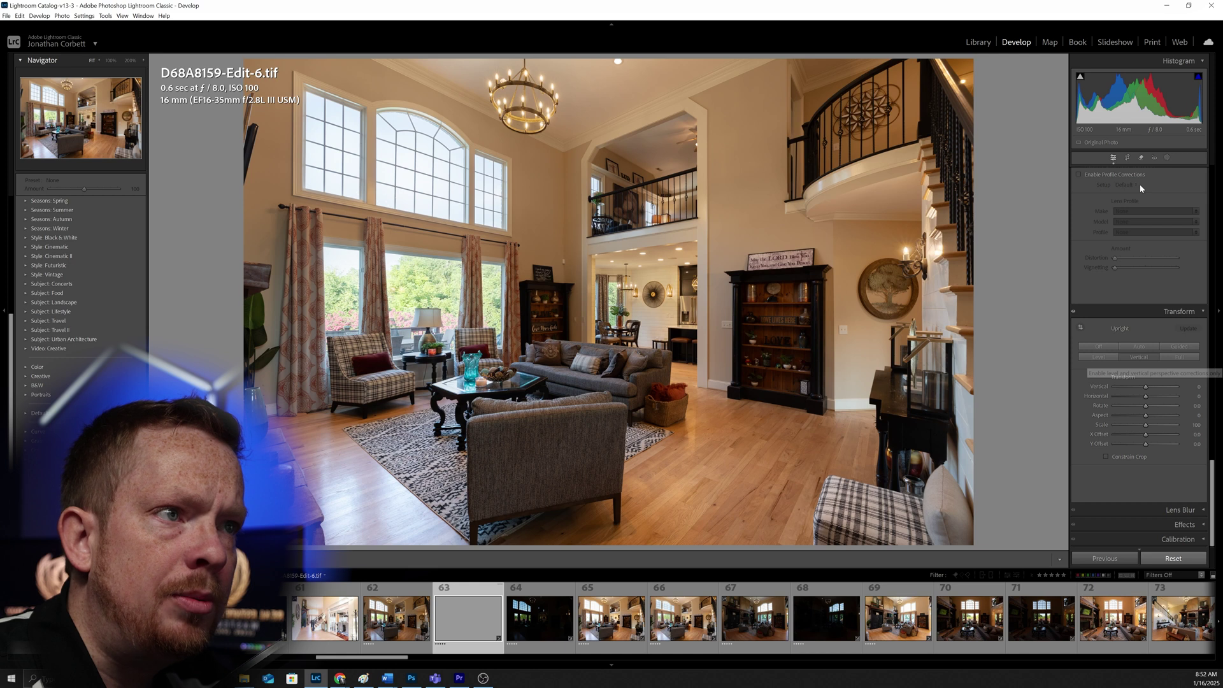
{"action": "key", "text": "r"}
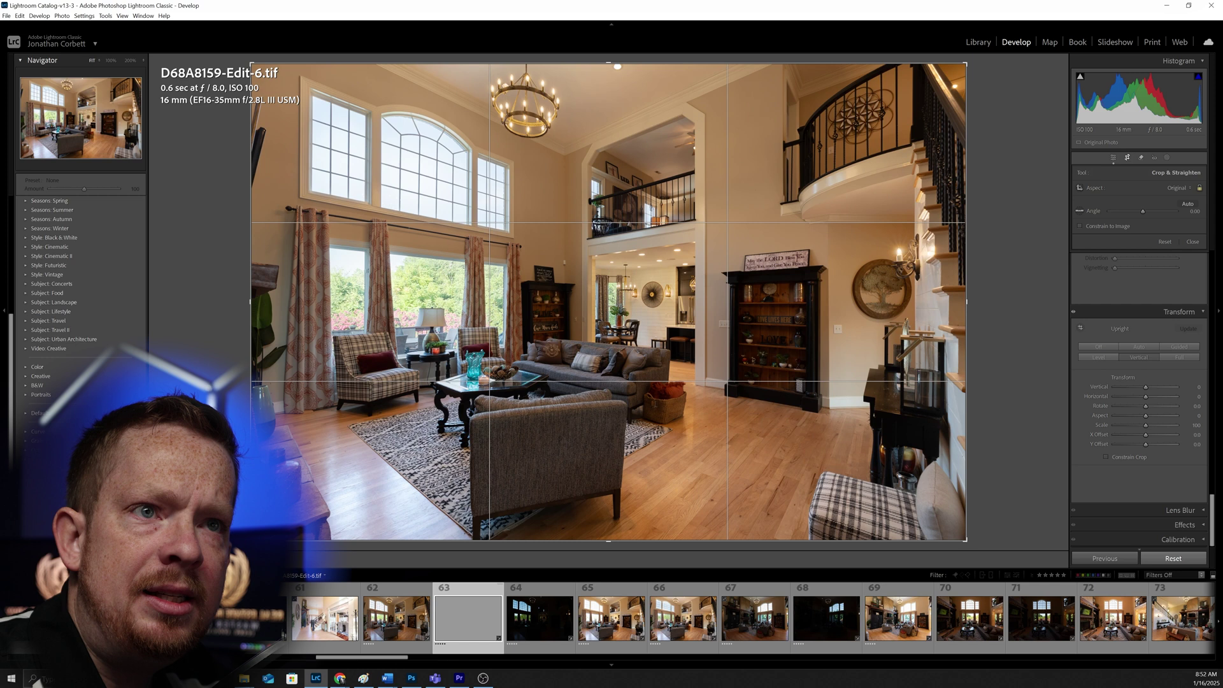
{"action": "left_click_drag", "start_coordinate": [252, 65], "coordinate": [263, 74]}
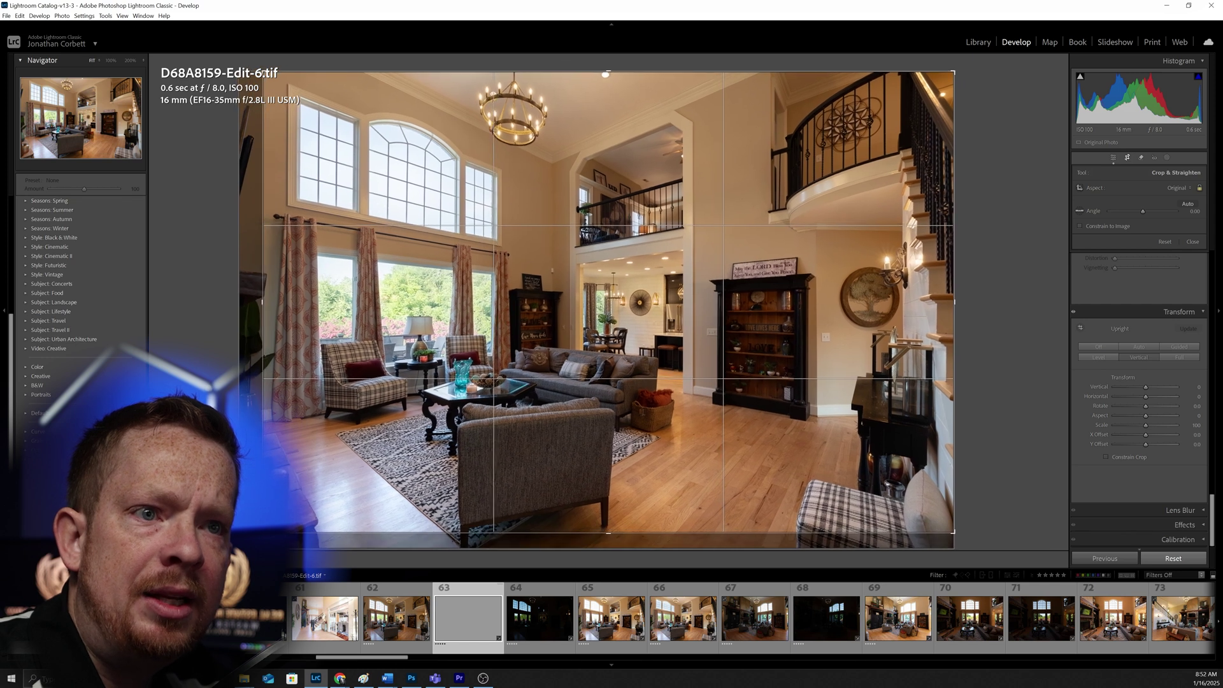
{"action": "key", "text": "Return"}
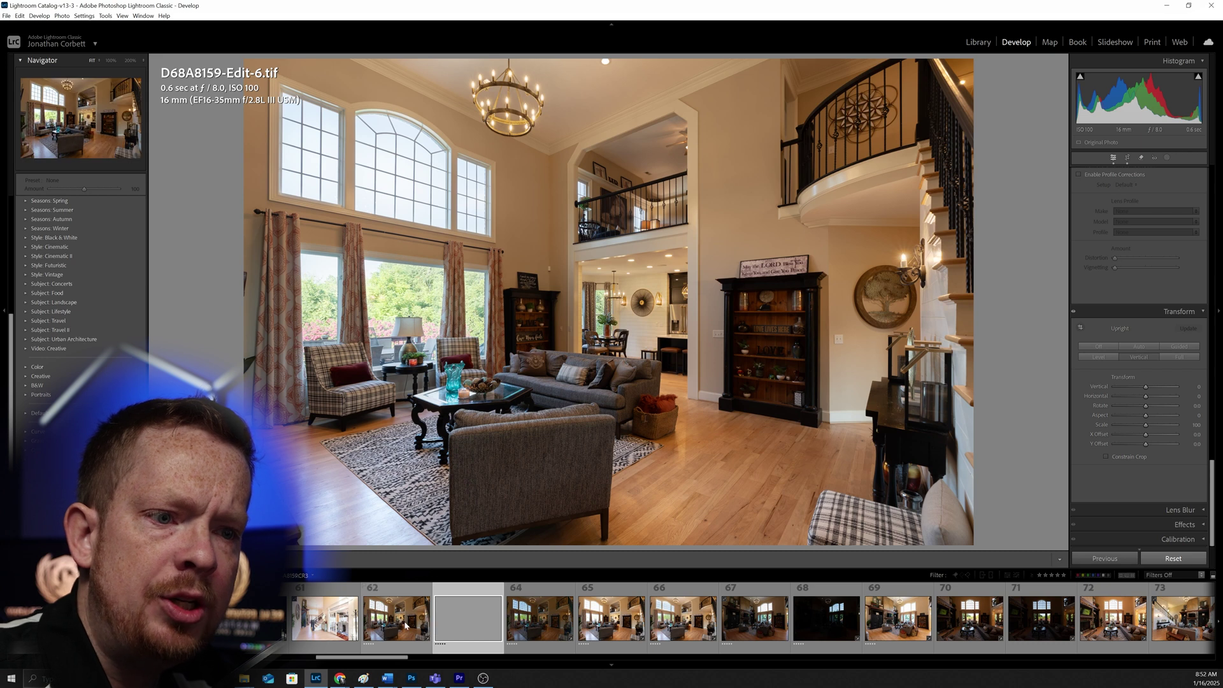
- Raise photo 66's exposure slightly to +0.28
{"action": "left_click", "coordinate": [462, 627]}
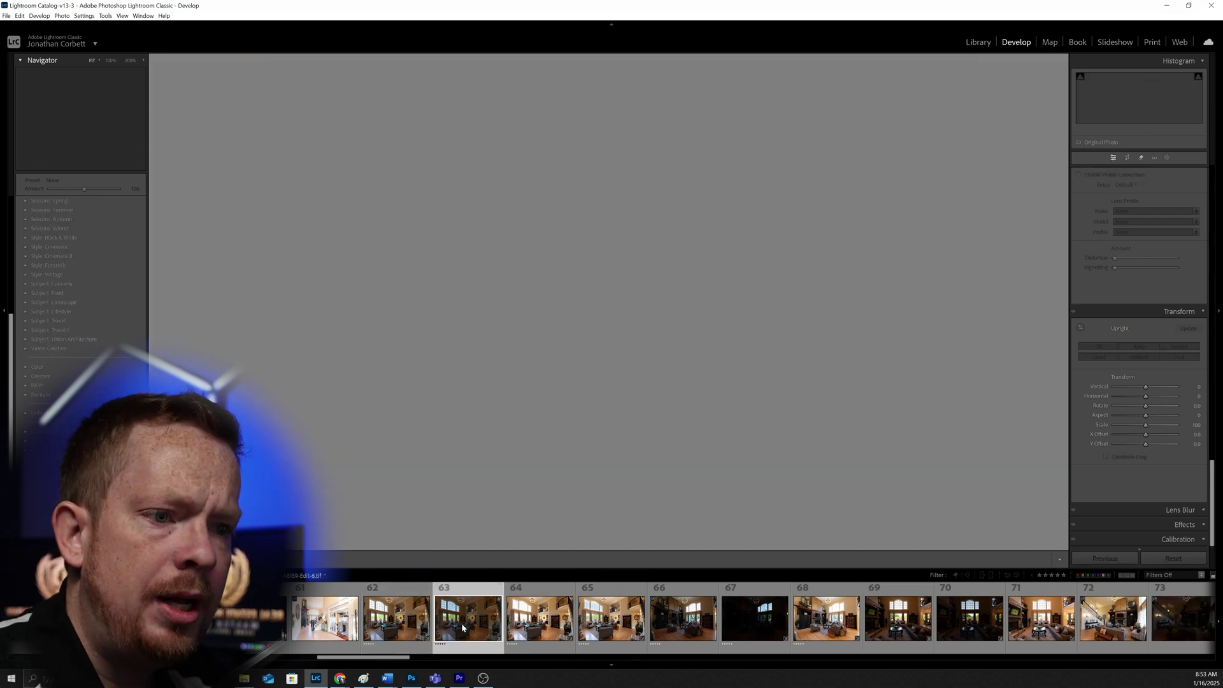
{"action": "key", "text": "Left"}
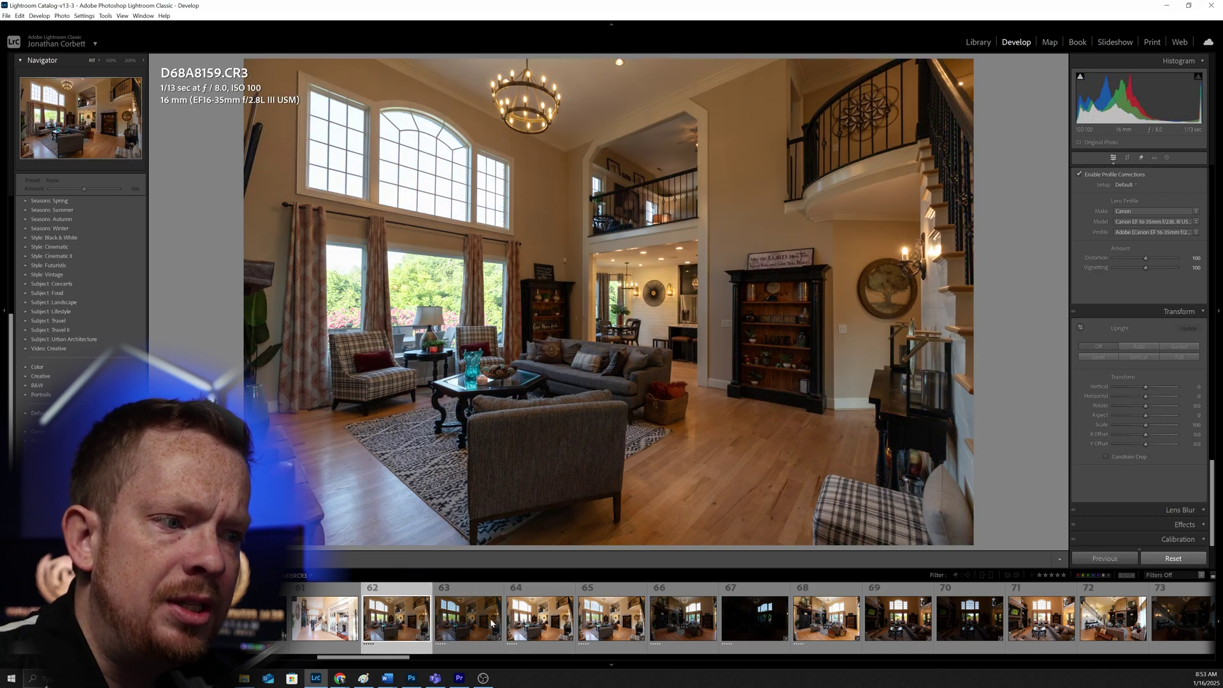
{"action": "left_click", "coordinate": [669, 622]}
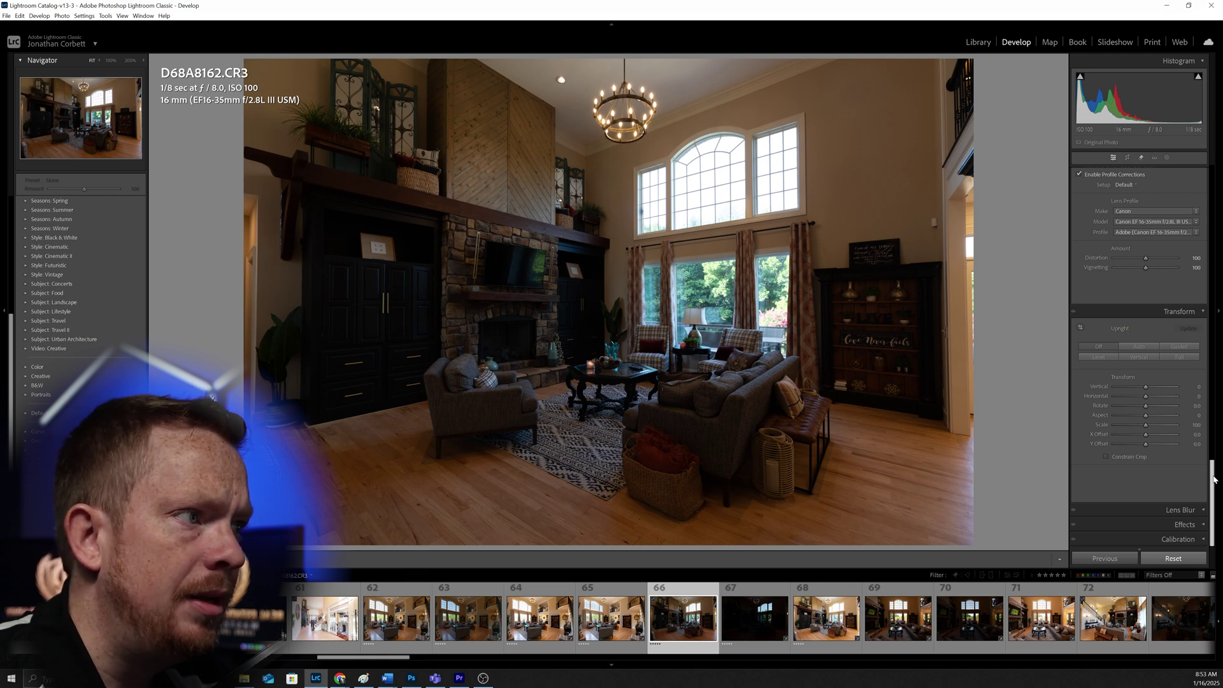
{"action": "left_click_drag", "start_coordinate": [1214, 478], "coordinate": [1212, 185]}
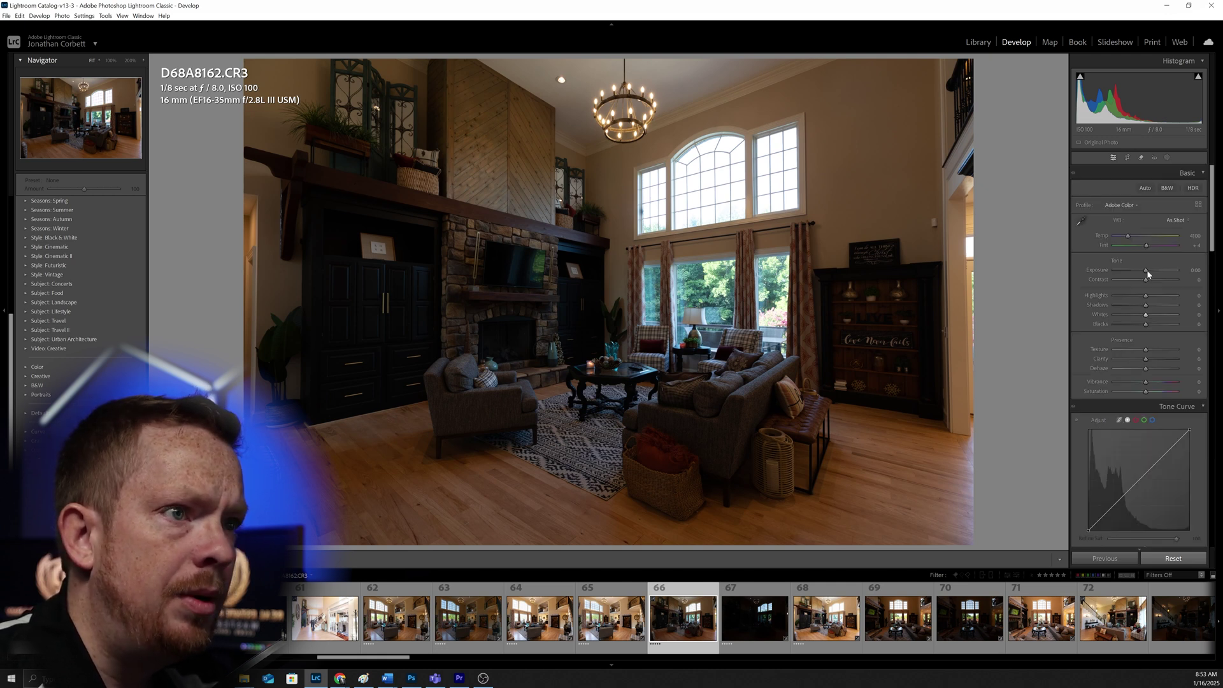
{"action": "left_click_drag", "start_coordinate": [1148, 274], "coordinate": [1150, 275]}
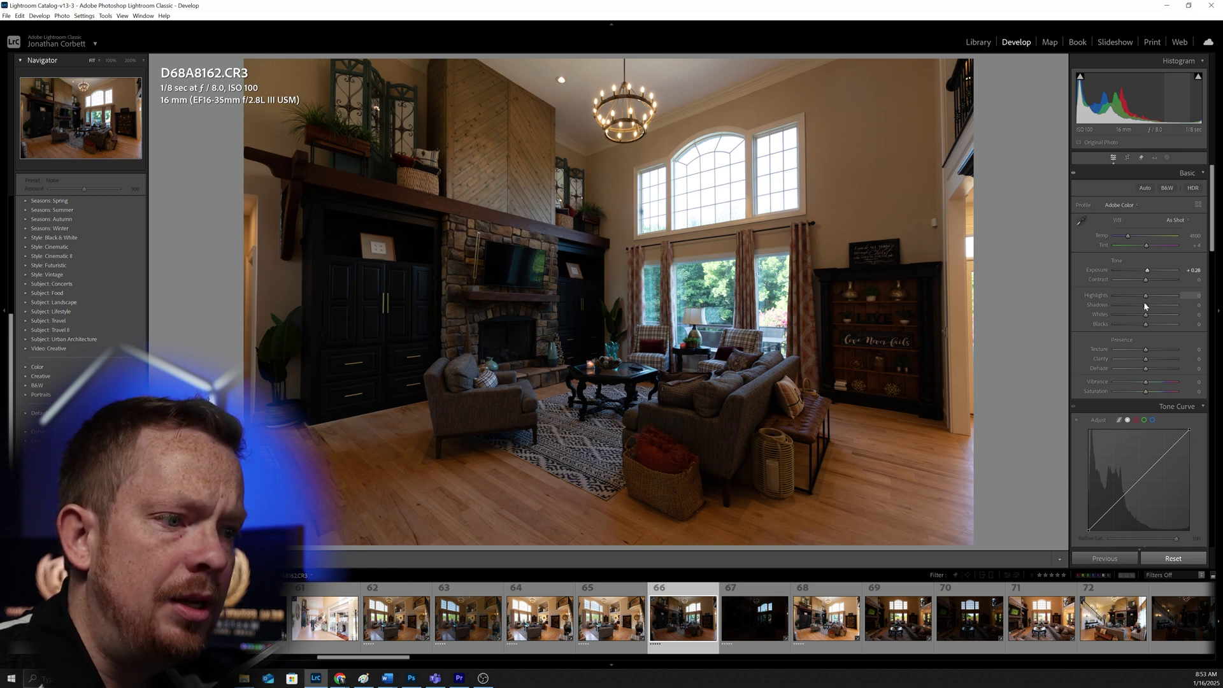
- Brighten D68A8163 to +2.31 exposure with highlights -26 and shadows +75
{"action": "key", "text": "Right"}
{"action": "left_click_drag", "start_coordinate": [1145, 270], "coordinate": [1154, 270]}
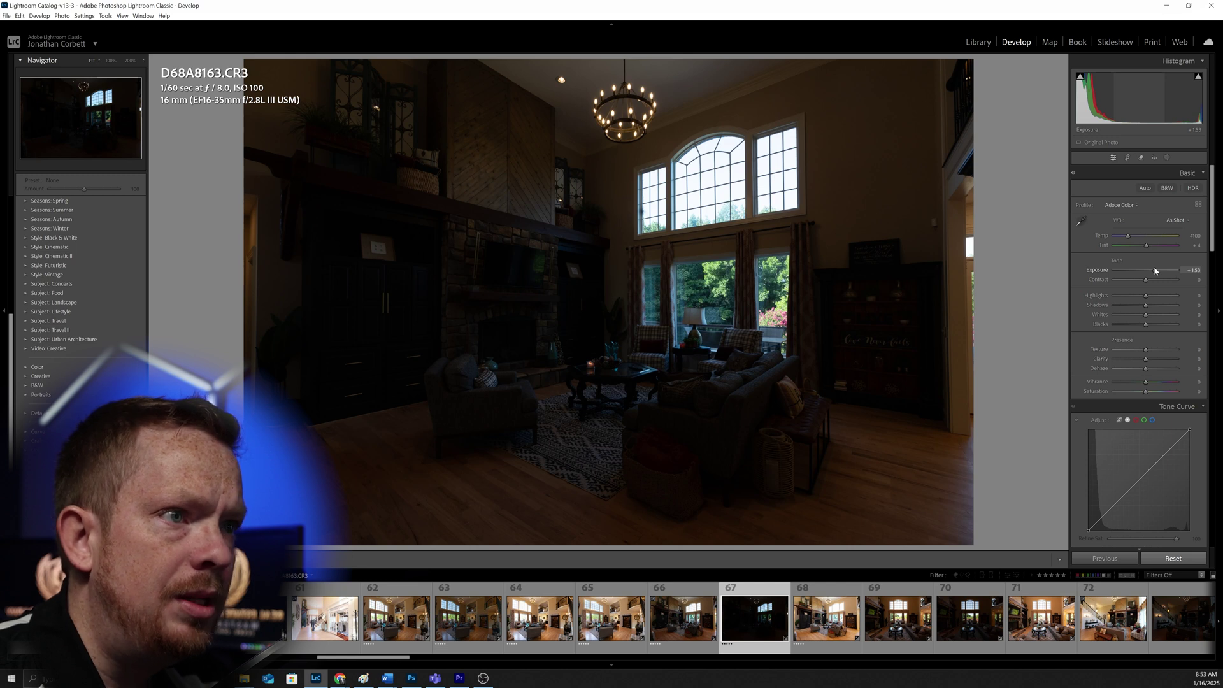
{"action": "left_click_drag", "start_coordinate": [1153, 270], "coordinate": [1162, 270]}
{"action": "left_click_drag", "start_coordinate": [1145, 295], "coordinate": [1131, 296]}
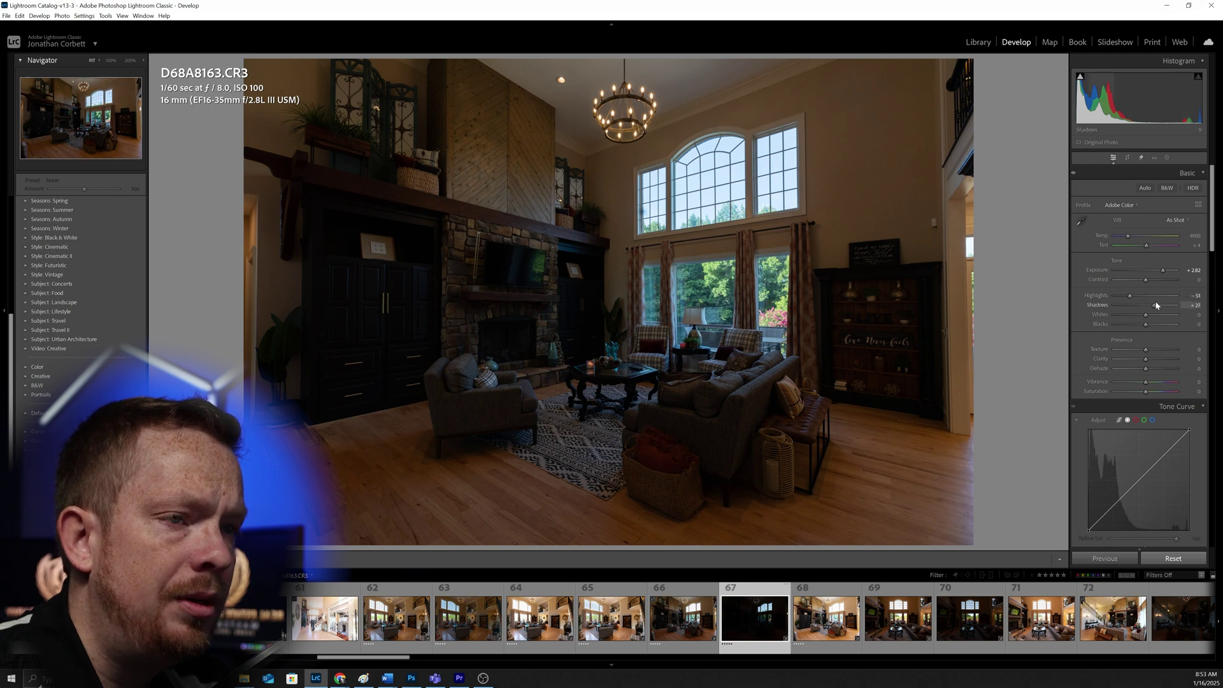
{"action": "left_click_drag", "start_coordinate": [1158, 305], "coordinate": [1160, 274]}
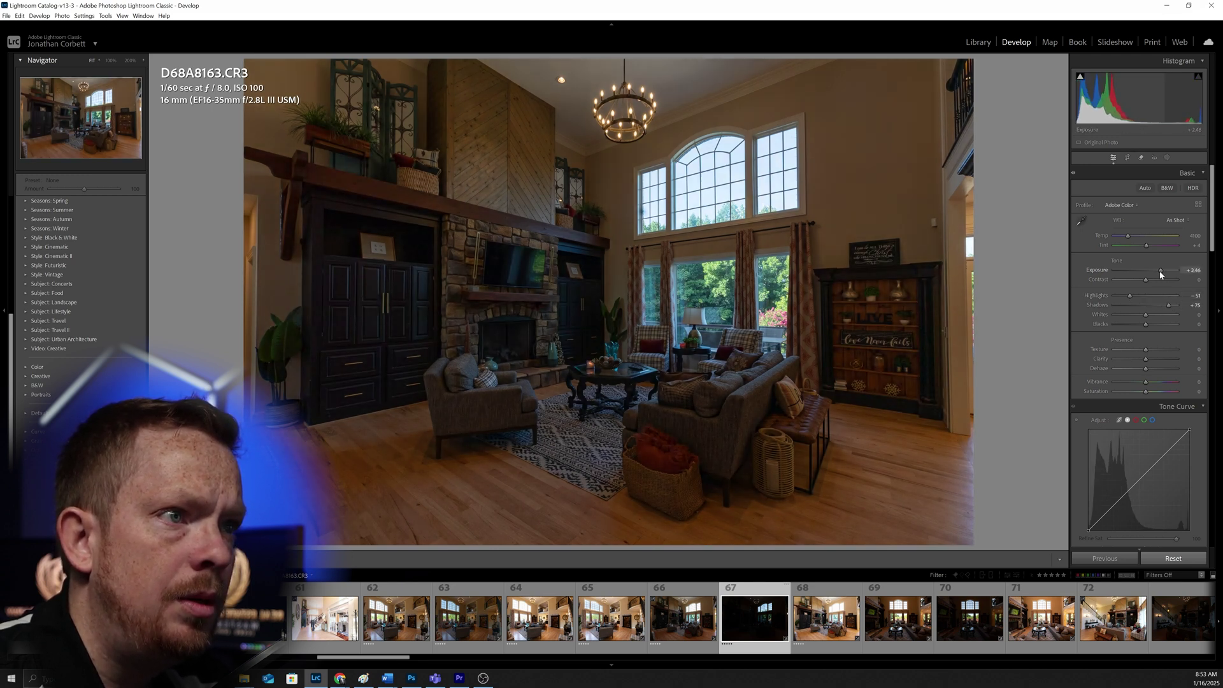
{"action": "left_click_drag", "start_coordinate": [1160, 275], "coordinate": [1157, 272]}
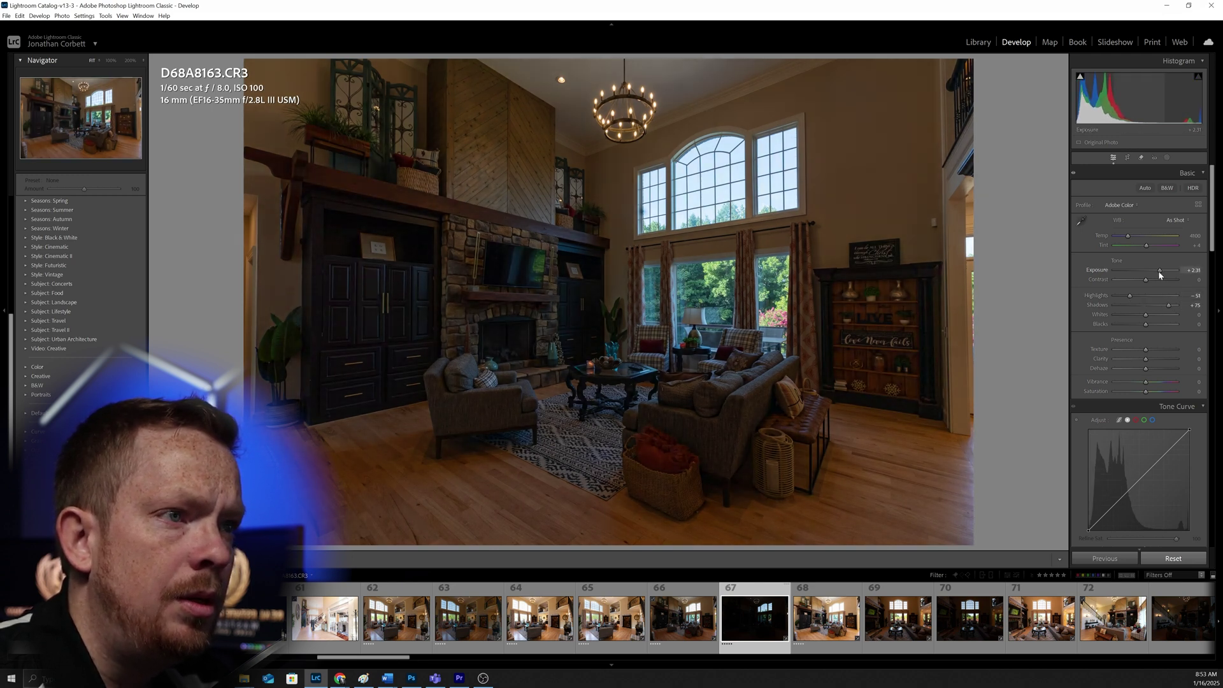
- Darken bright photo 68 (D68A8164) to −2.00 exposure, then return to photo 66
{"action": "left_click", "coordinate": [800, 618]}
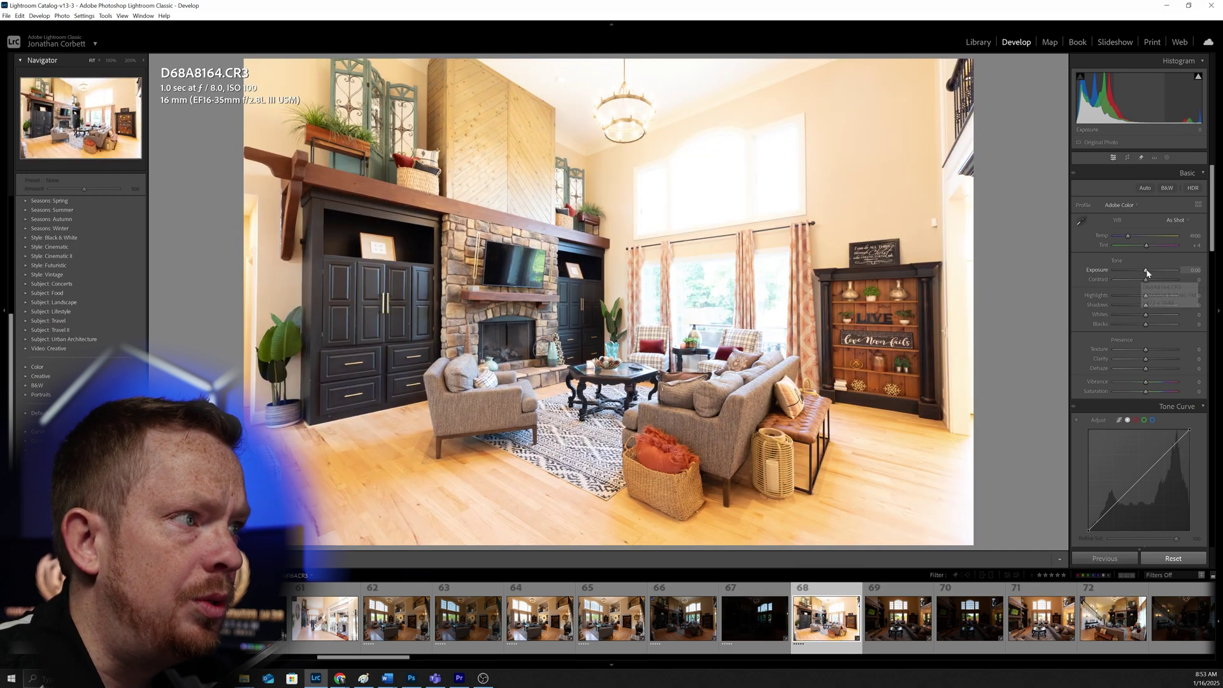
{"action": "left_click_drag", "start_coordinate": [1145, 274], "coordinate": [1138, 278]}
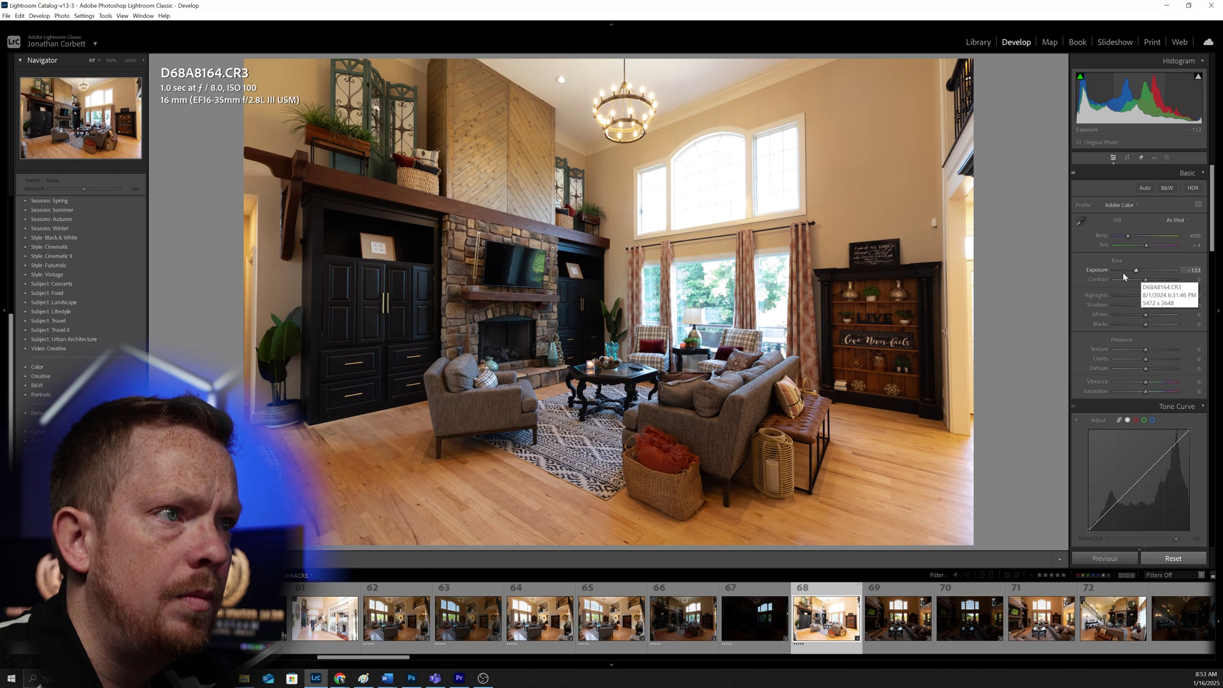
{"action": "left_click", "coordinate": [1132, 271]}
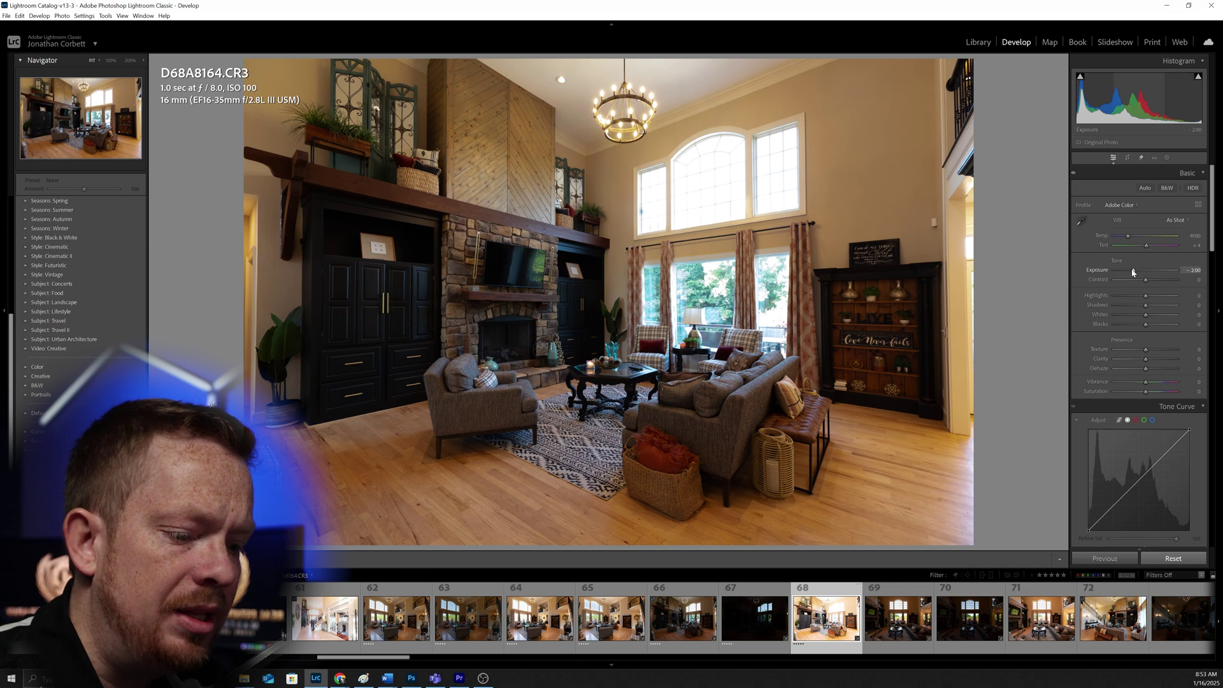
{"action": "left_click", "coordinate": [712, 627]}
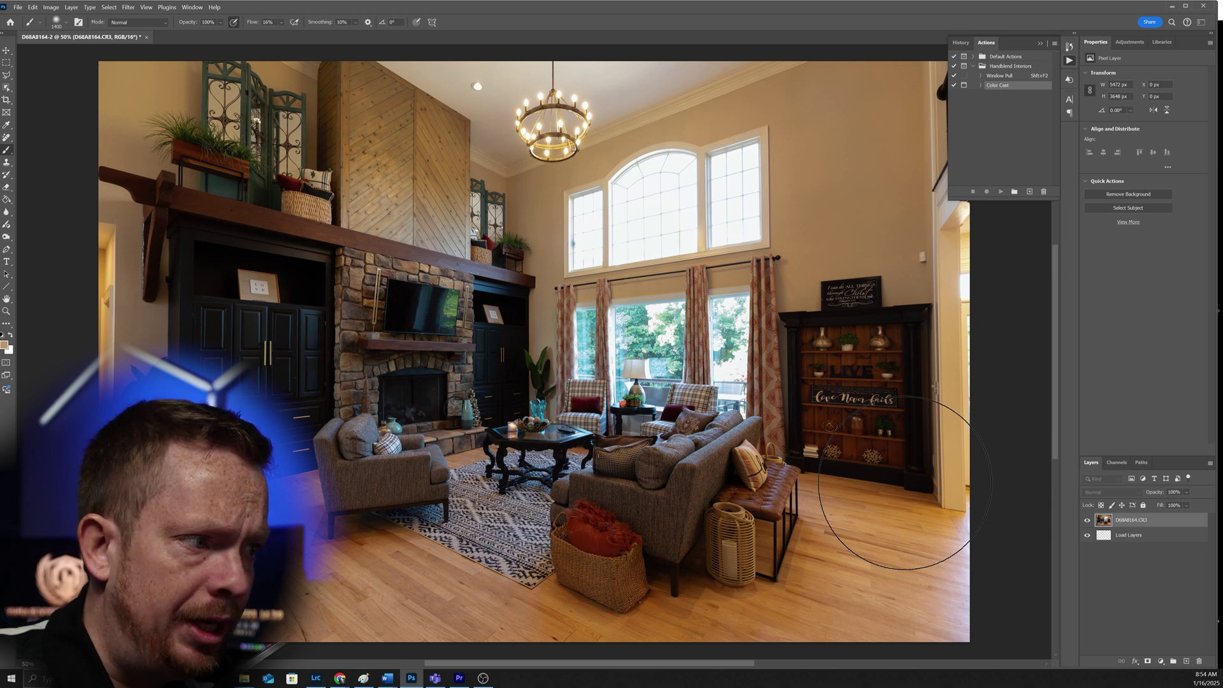
- Move D68A8163 to the top of the stack and rename the layers 3, 2 and 1 from top down
{"action": "left_click", "coordinate": [1109, 538]}
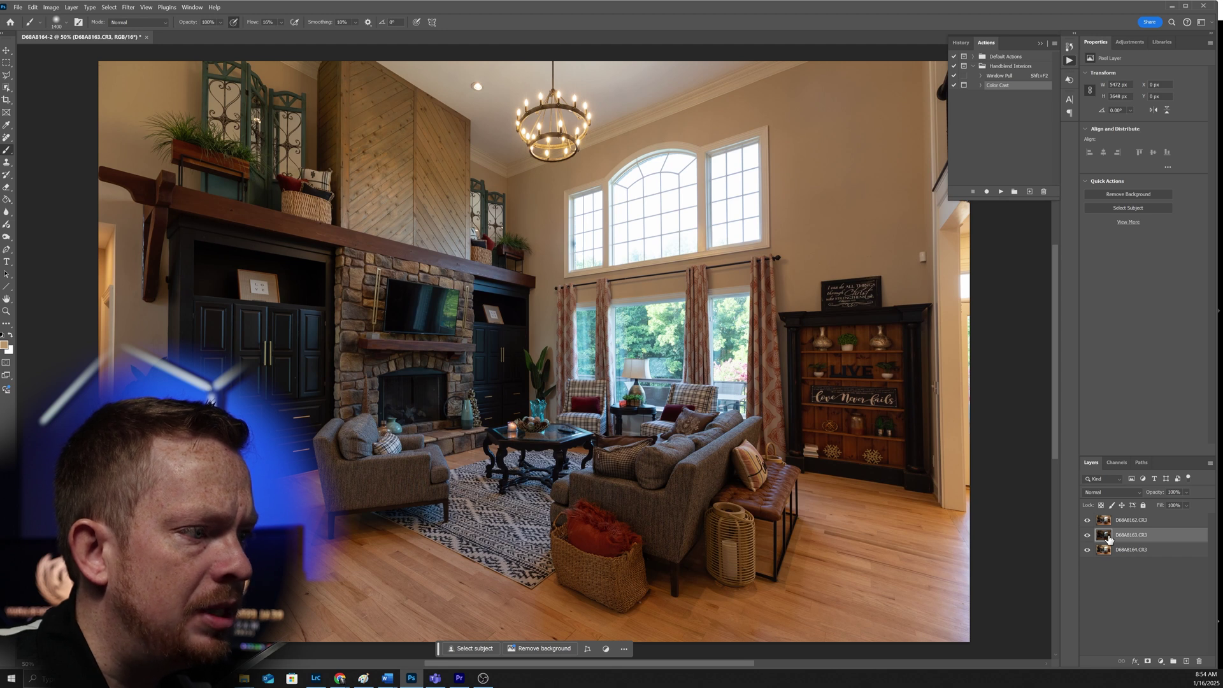
{"action": "key", "text": "shift+F2"}
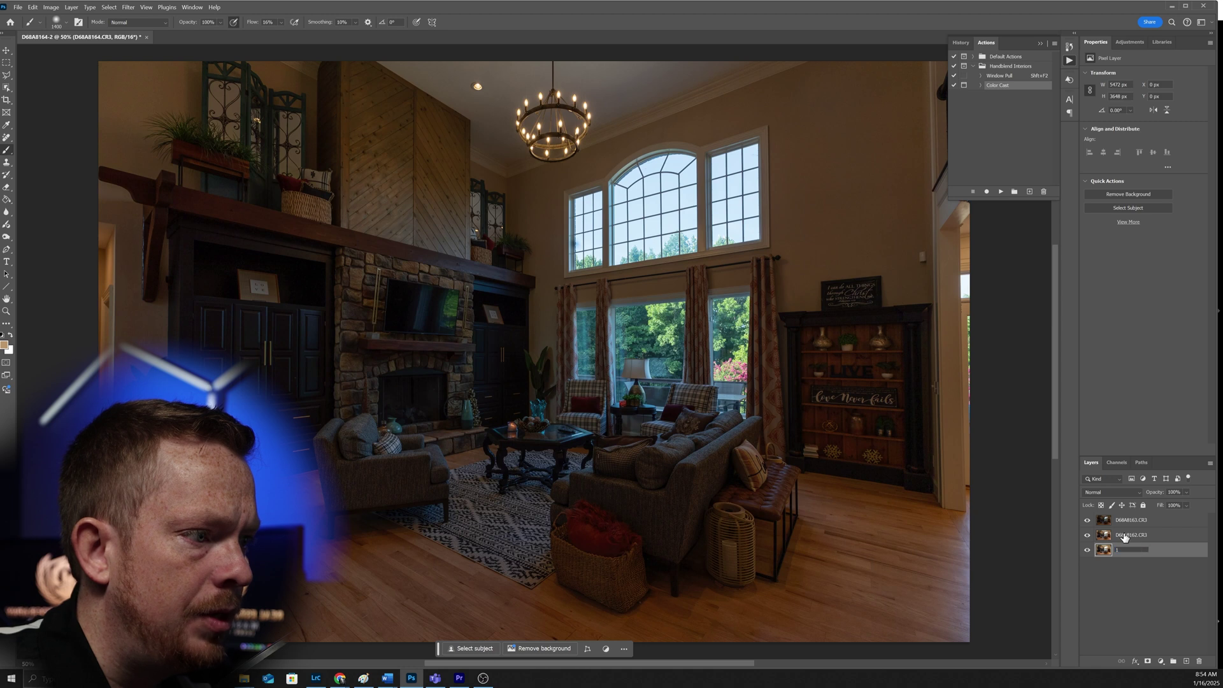
{"action": "double_click", "coordinate": [1124, 535]}
{"action": "type", "text": "1"}
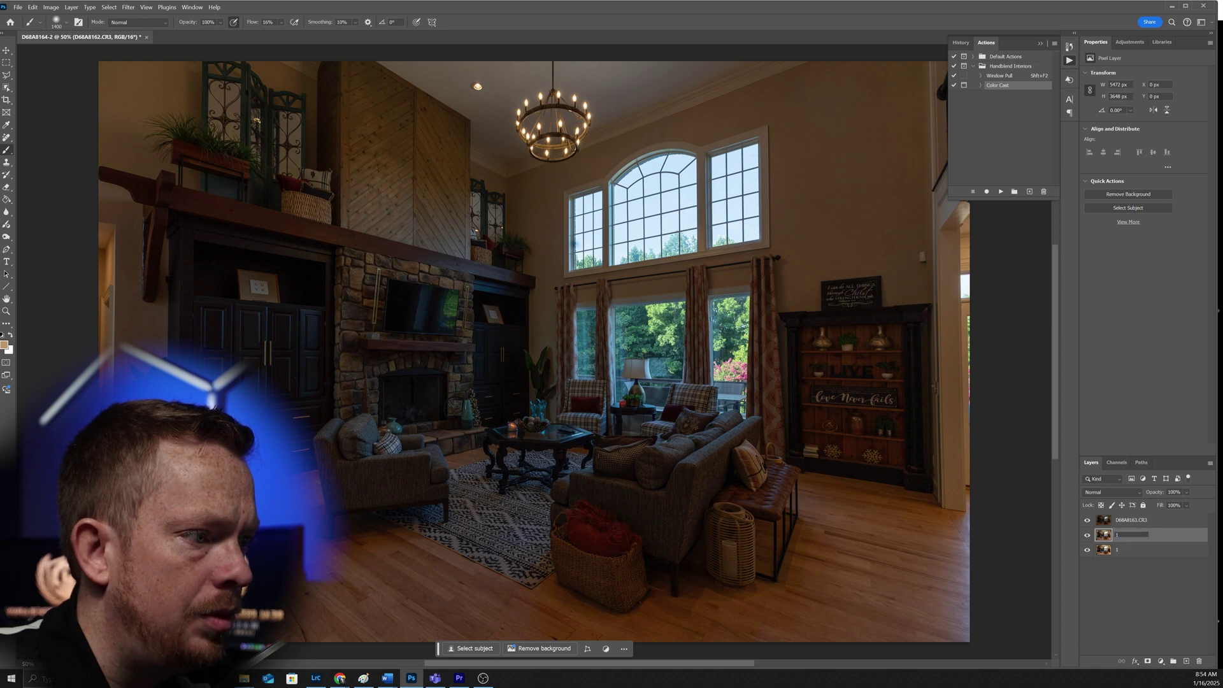
{"action": "key", "text": "BackSpace"}
{"action": "type", "text": "2"}
{"action": "key", "text": "shift+Tab"}
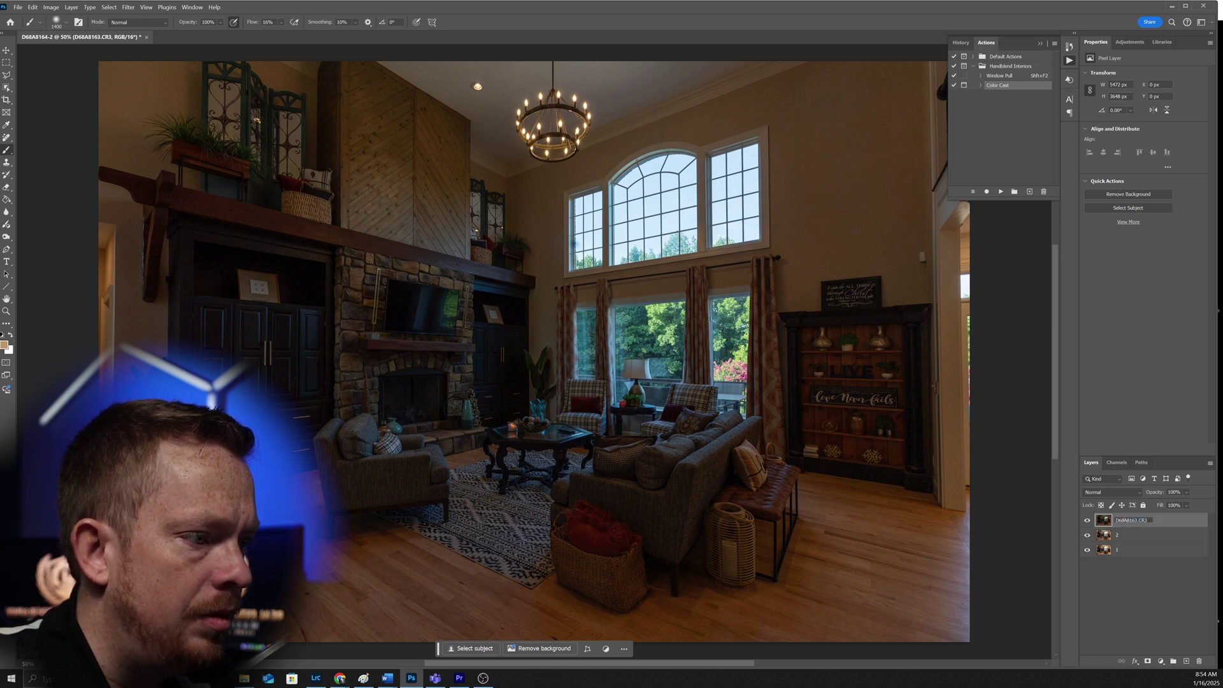
{"action": "type", "text": "3"}
{"action": "left_click", "coordinate": [1119, 543]}
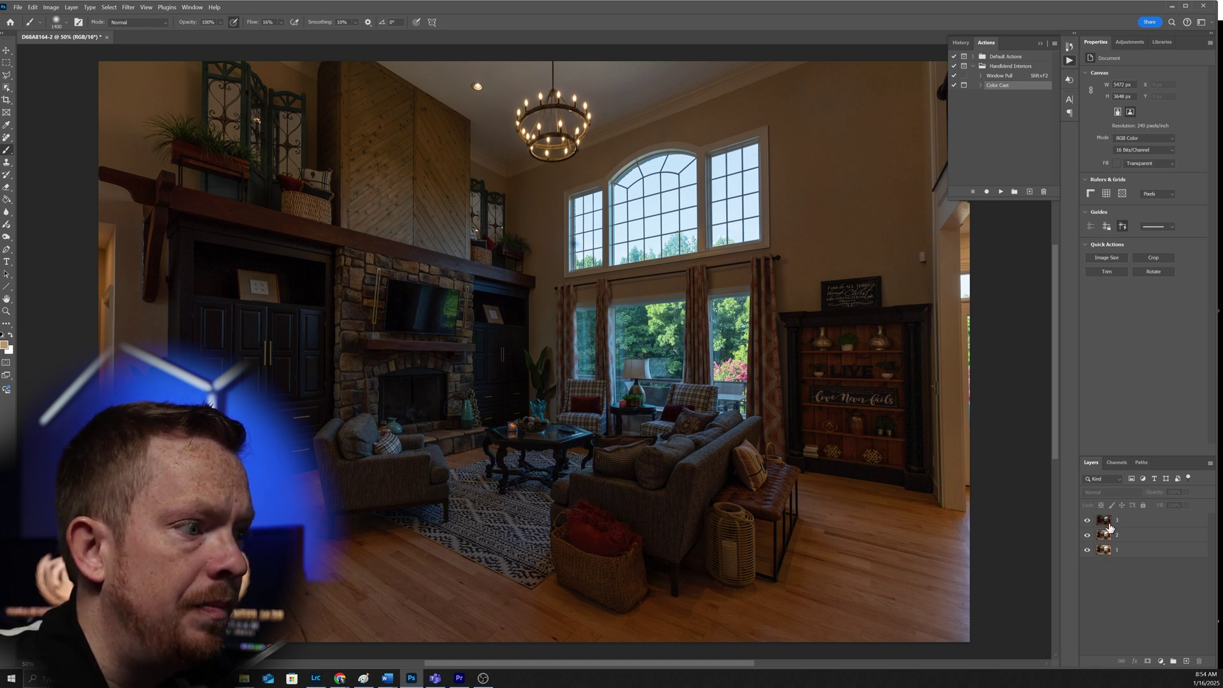
- Run the Window Pull action on layer 2 and paint white on Group 1's mask over the lower windows
{"action": "left_click", "coordinate": [1108, 535]}
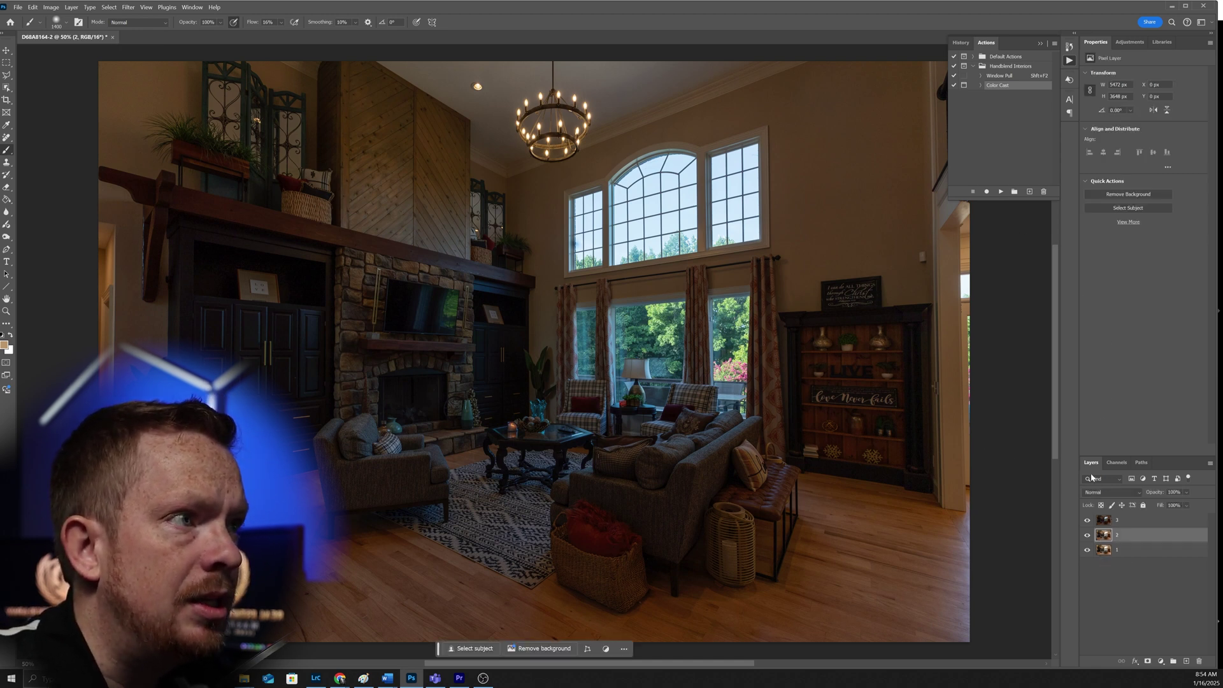
{"action": "left_click", "coordinate": [993, 77]}
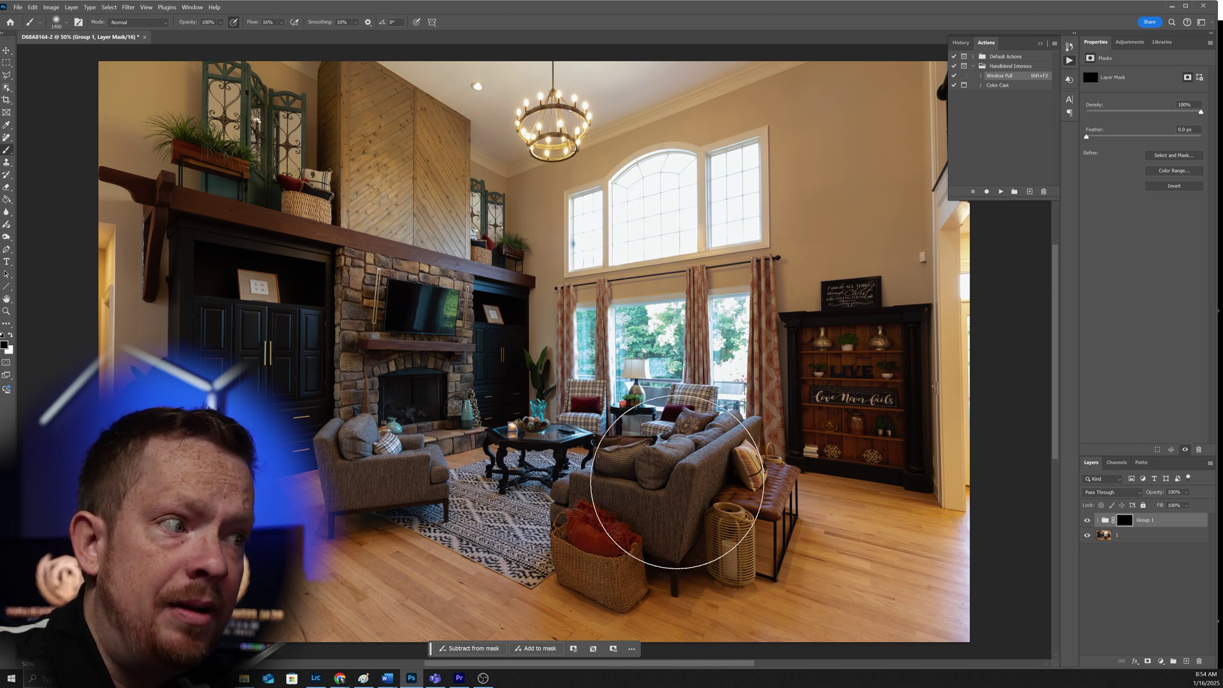
{"action": "left_click", "coordinate": [1094, 521]}
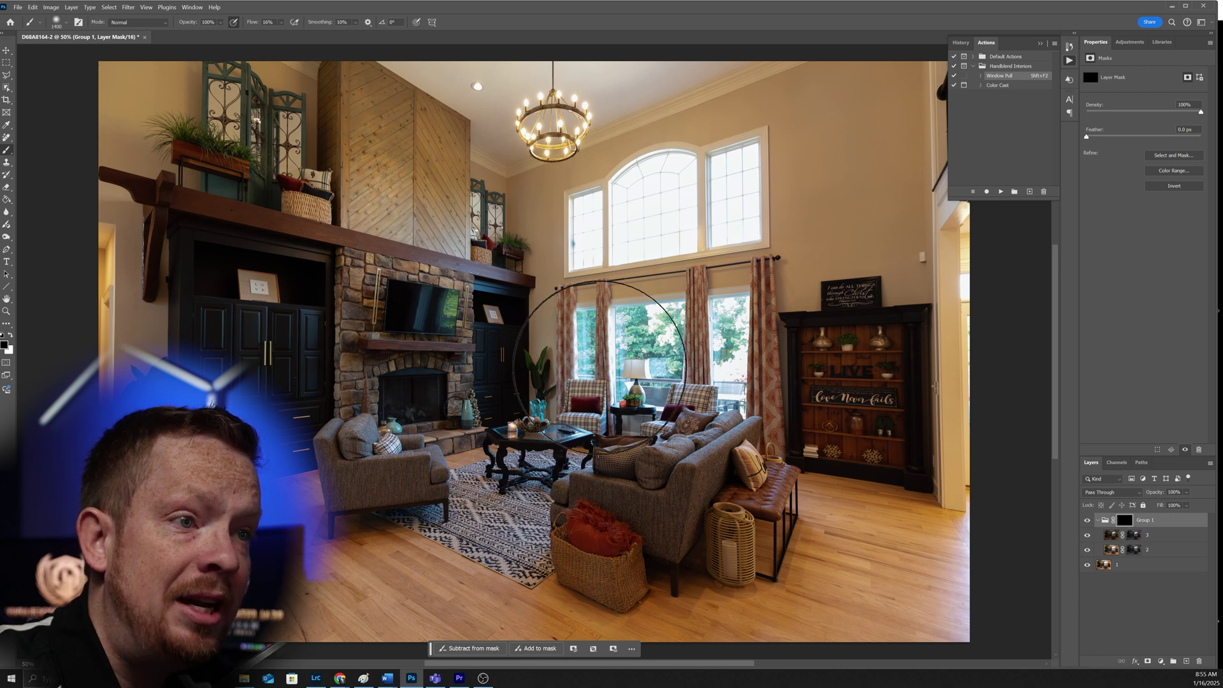
{"action": "key", "text": "x"}
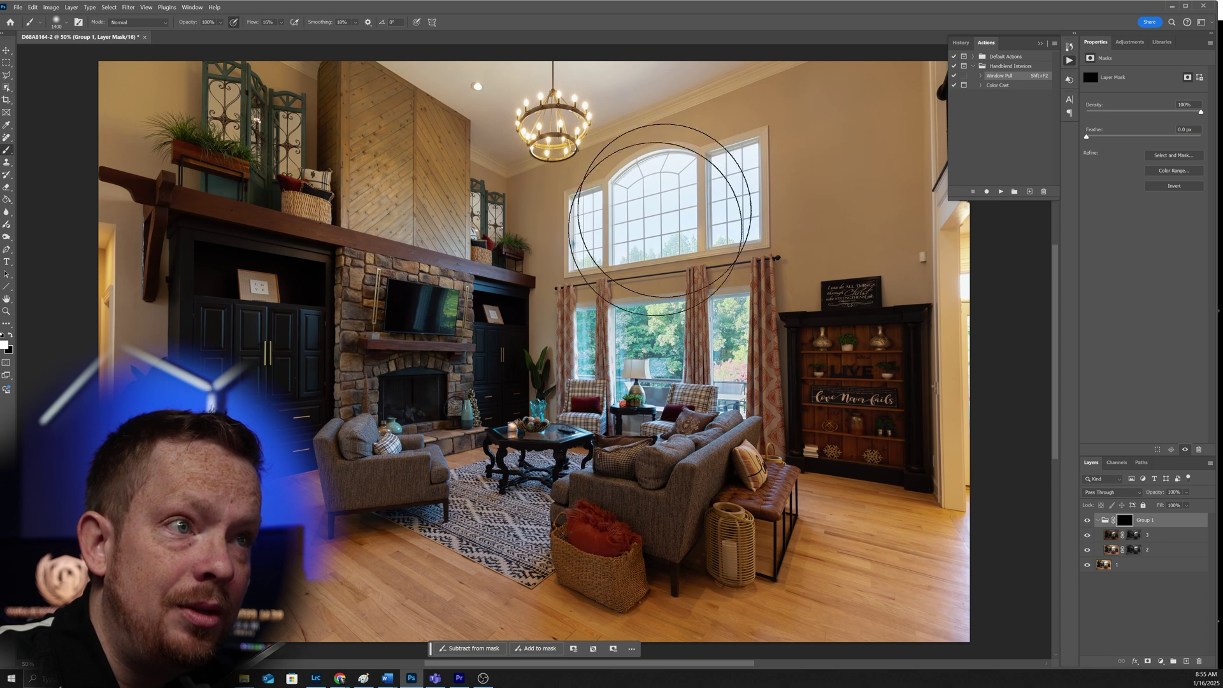
{"action": "left_click_drag", "start_coordinate": [774, 237], "coordinate": [672, 373]}
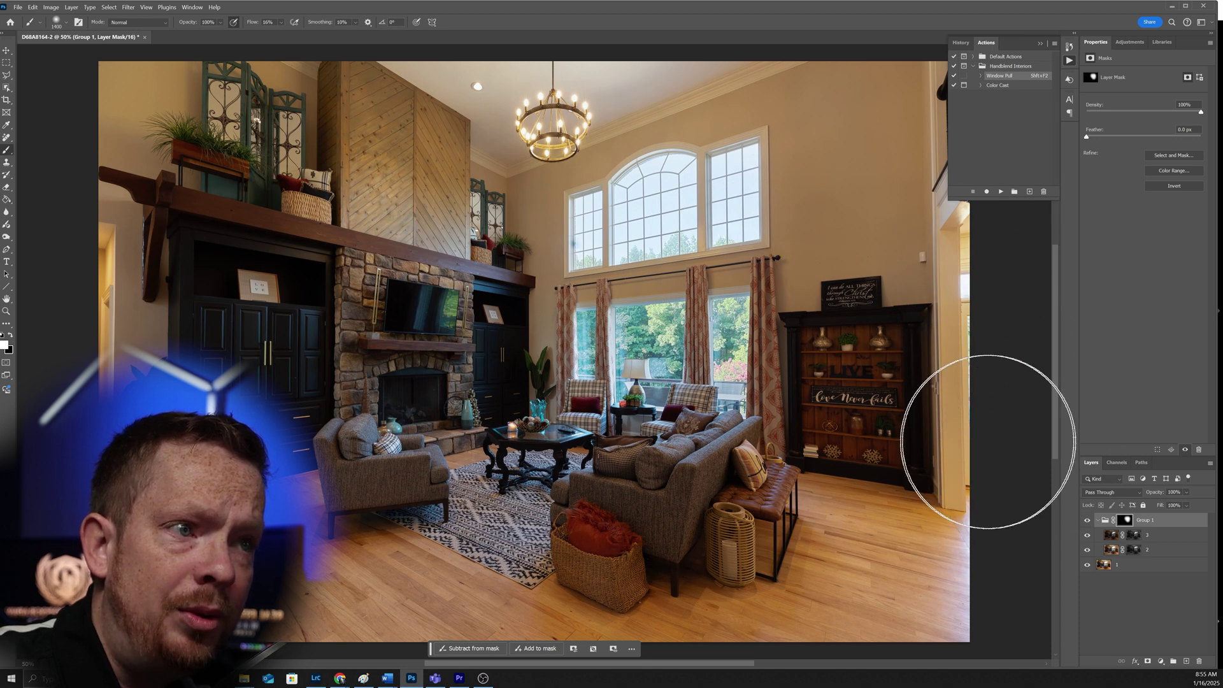
{"action": "left_click", "coordinate": [988, 86]}
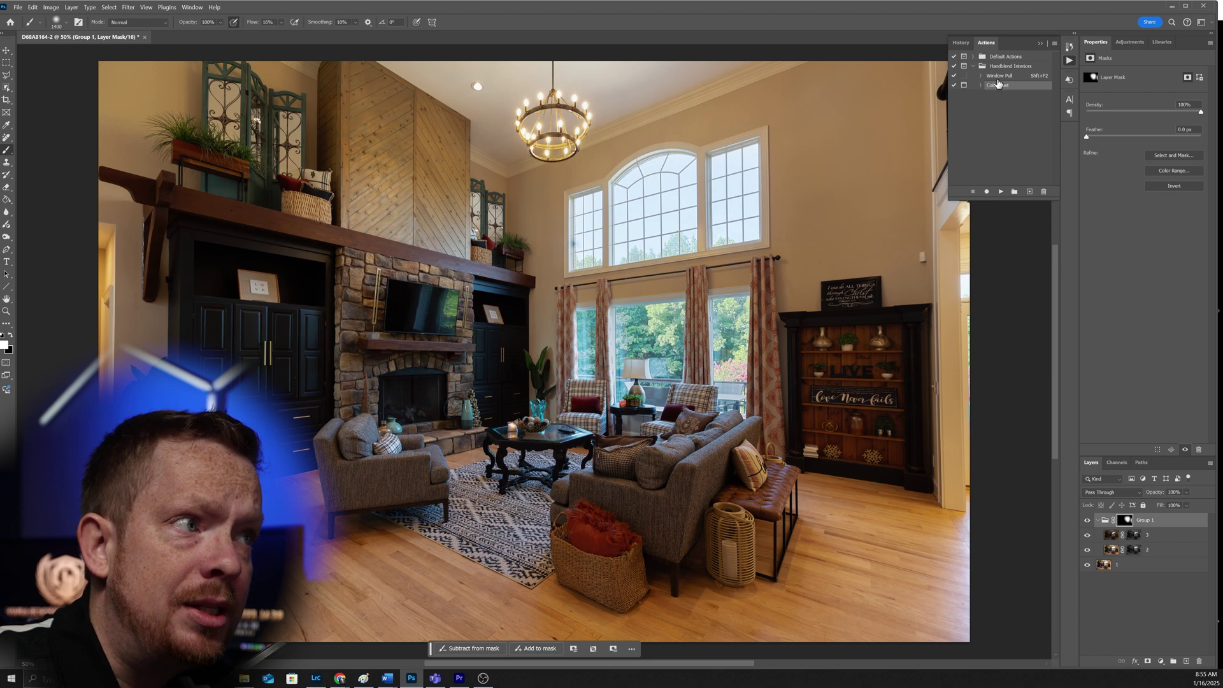
- Play the Color Cast action and sample the beige wall in Replace Color (Saturation −16, Lightness −7)
{"action": "left_click", "coordinate": [1001, 191]}
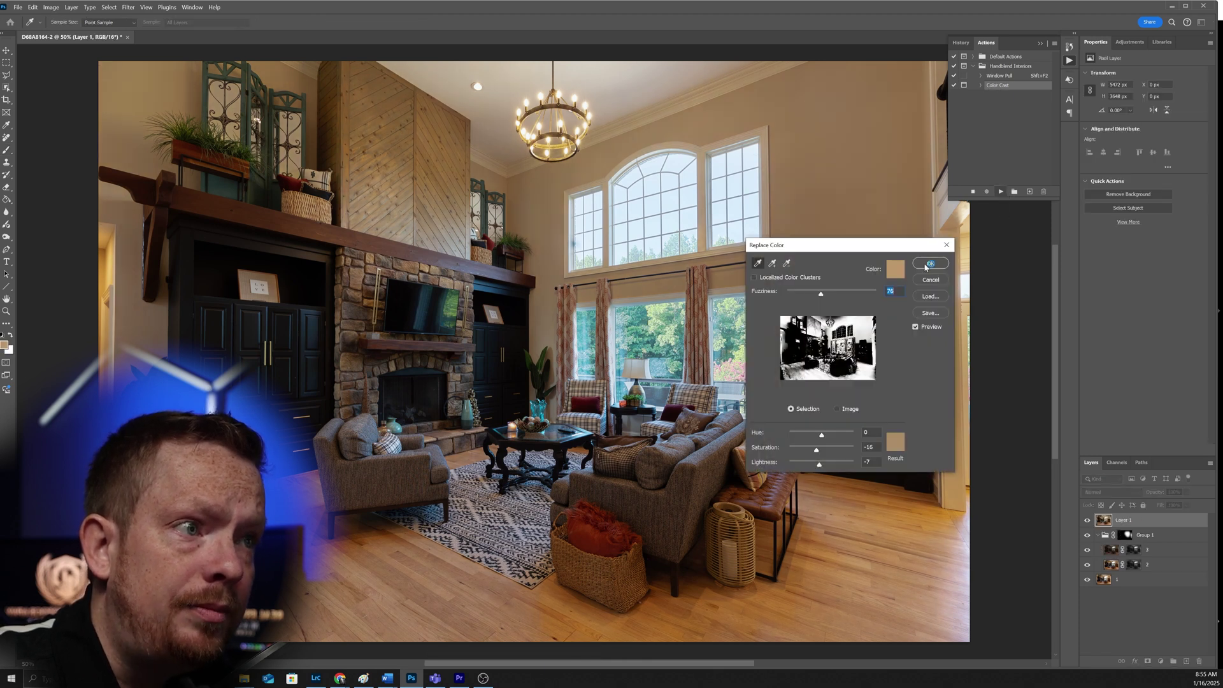
{"action": "left_click_drag", "start_coordinate": [843, 245], "coordinate": [1042, 303]}
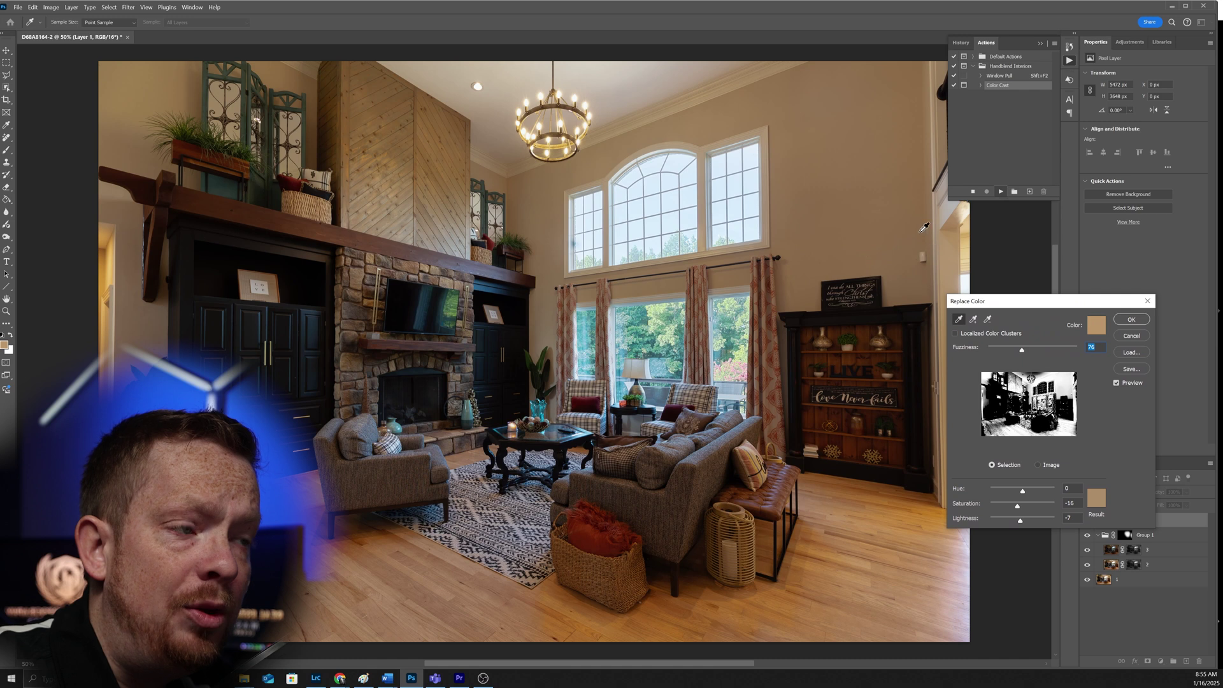
{"action": "left_click", "coordinate": [854, 118]}
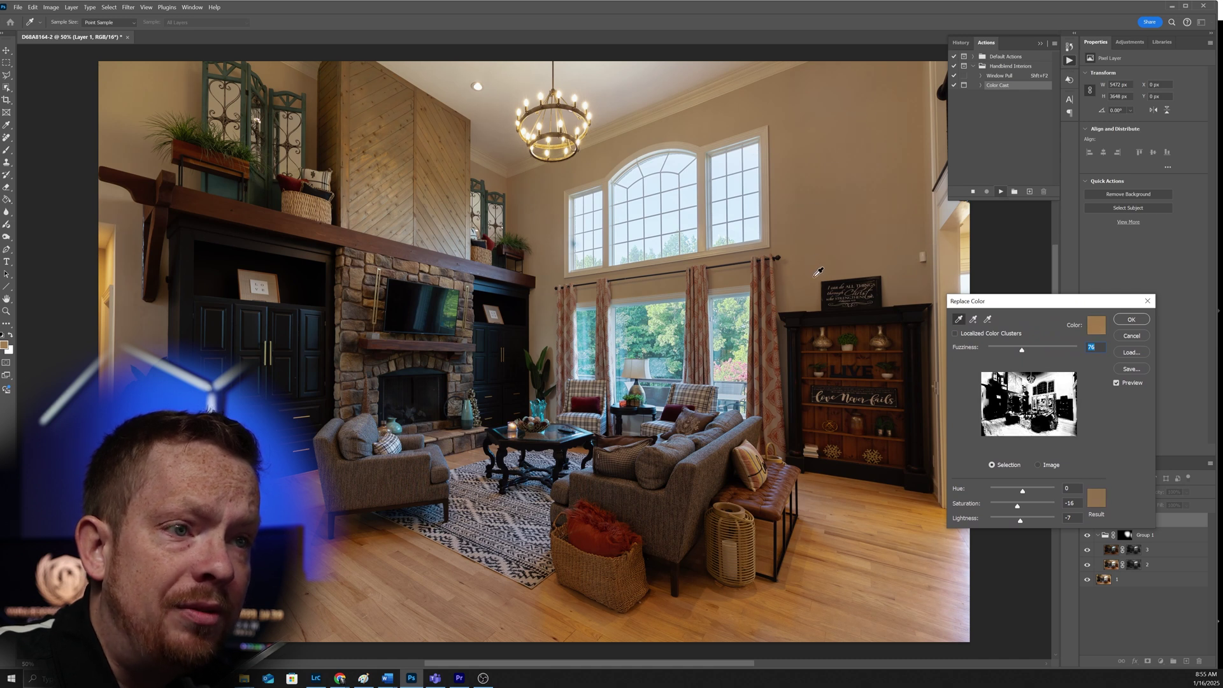